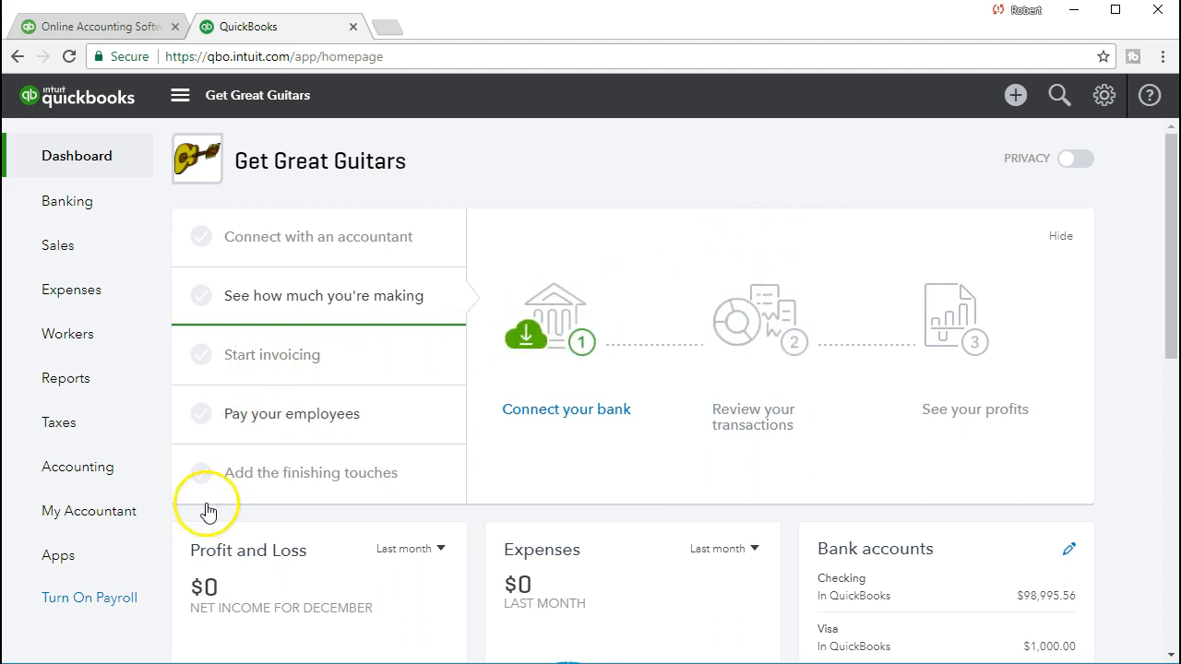
- Open the Profit and Loss report from the reports list
click(92, 386)
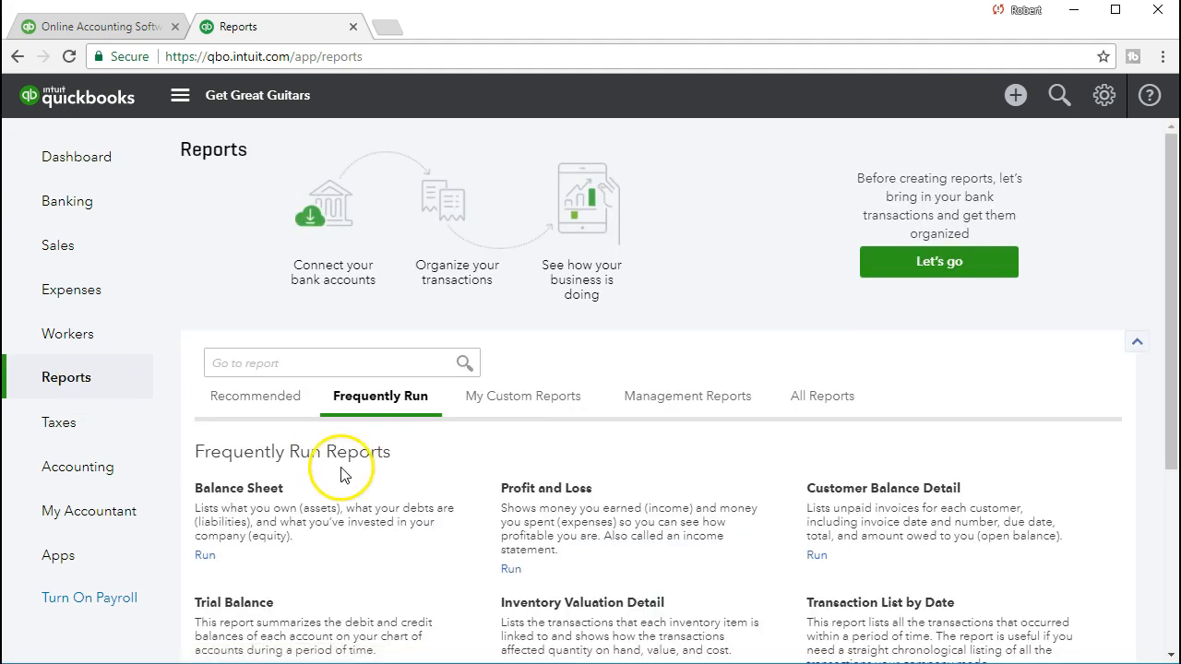
click(583, 491)
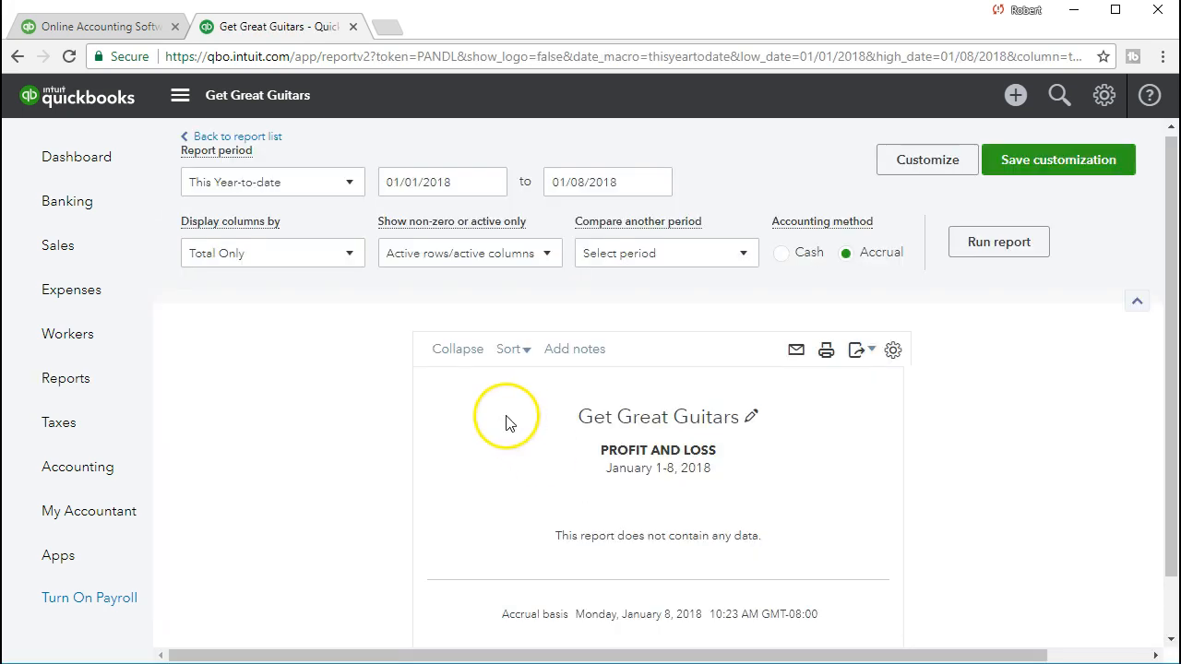
click(474, 183)
triple_click(425, 181)
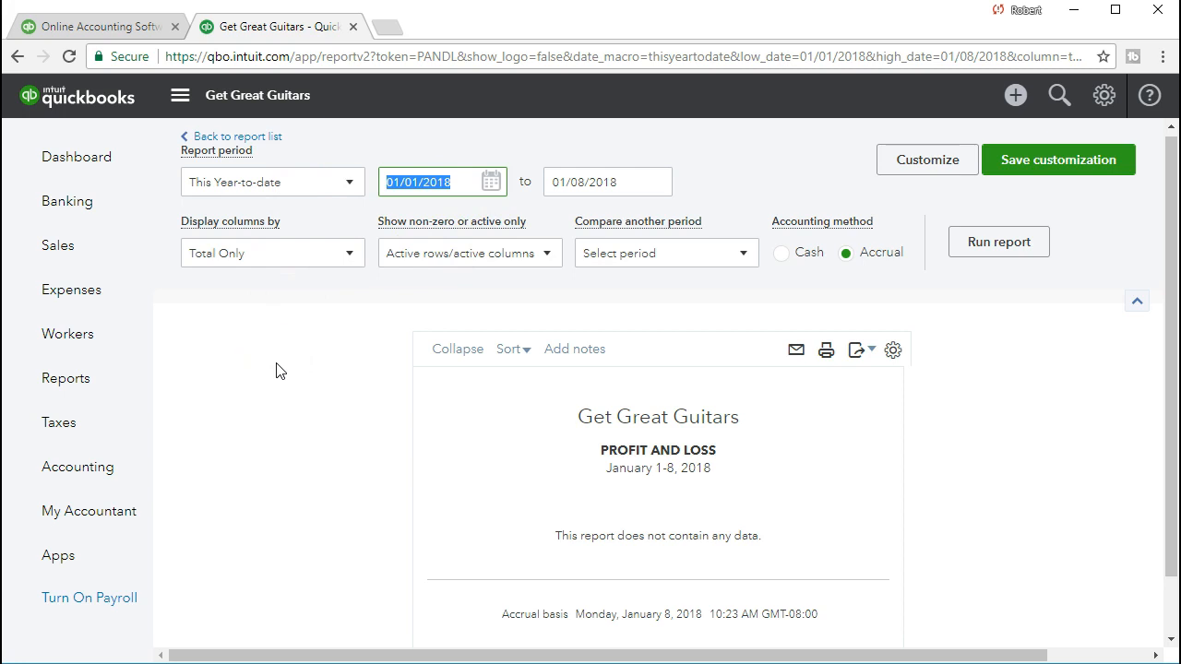
text(01)
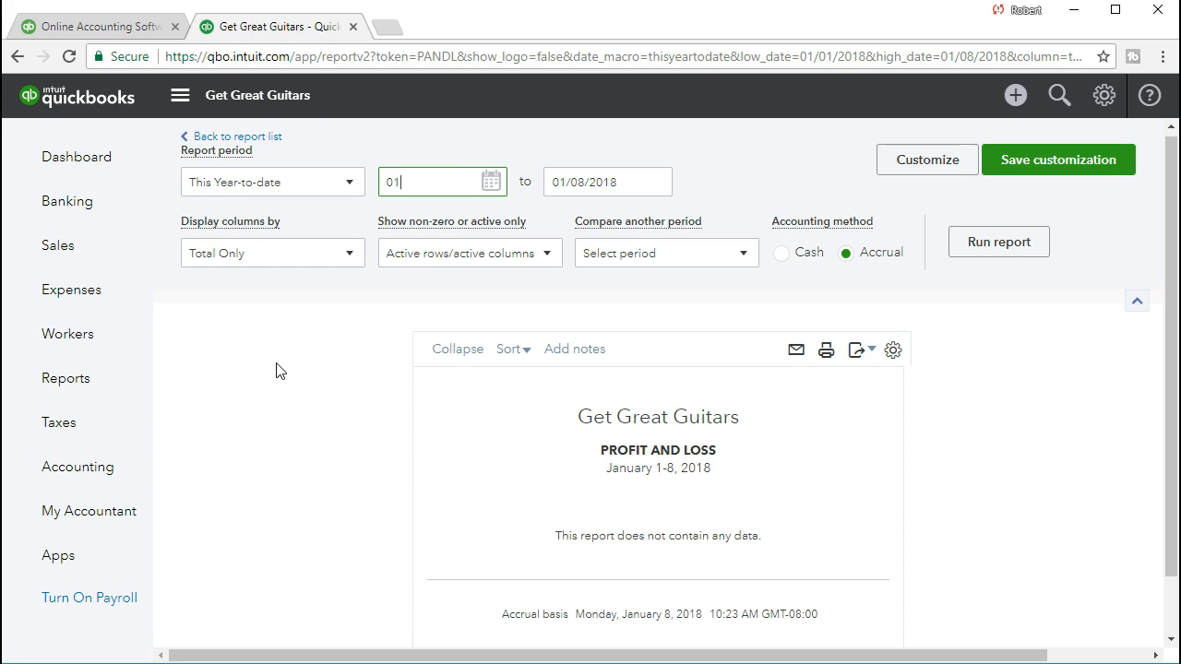
text(/01/2028)
key(Tab)
text(02821)
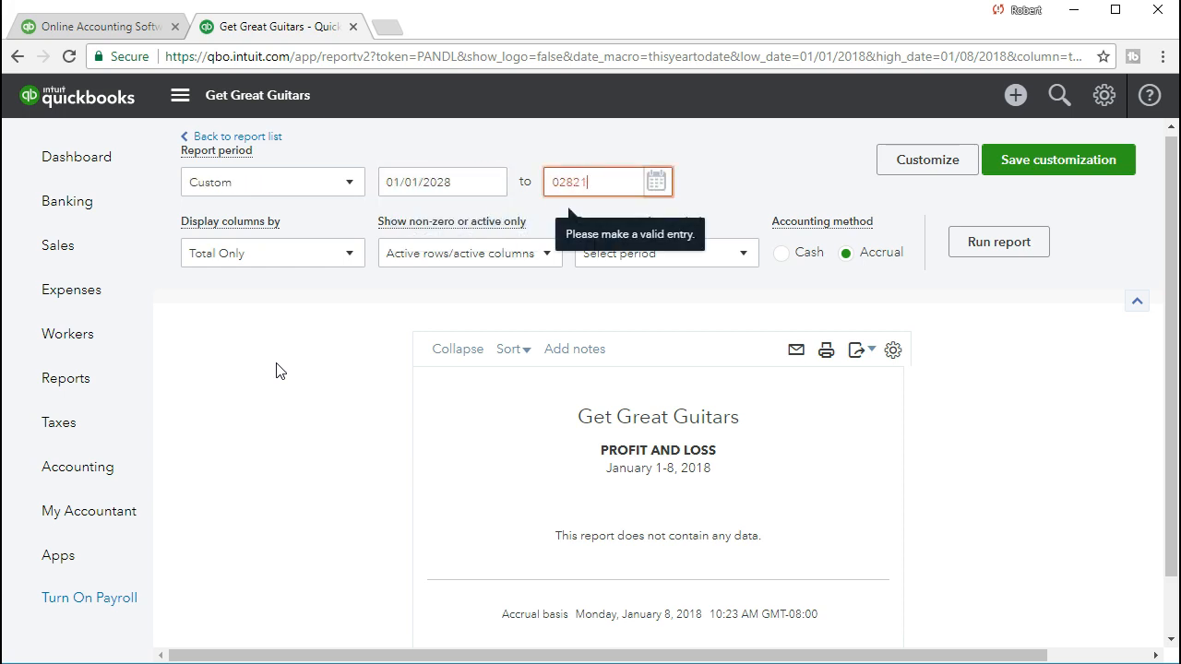
- Set the Profit and Loss period from 01/01/2021 to 02/28/2021 and run the report
drag(463, 183, 241, 188)
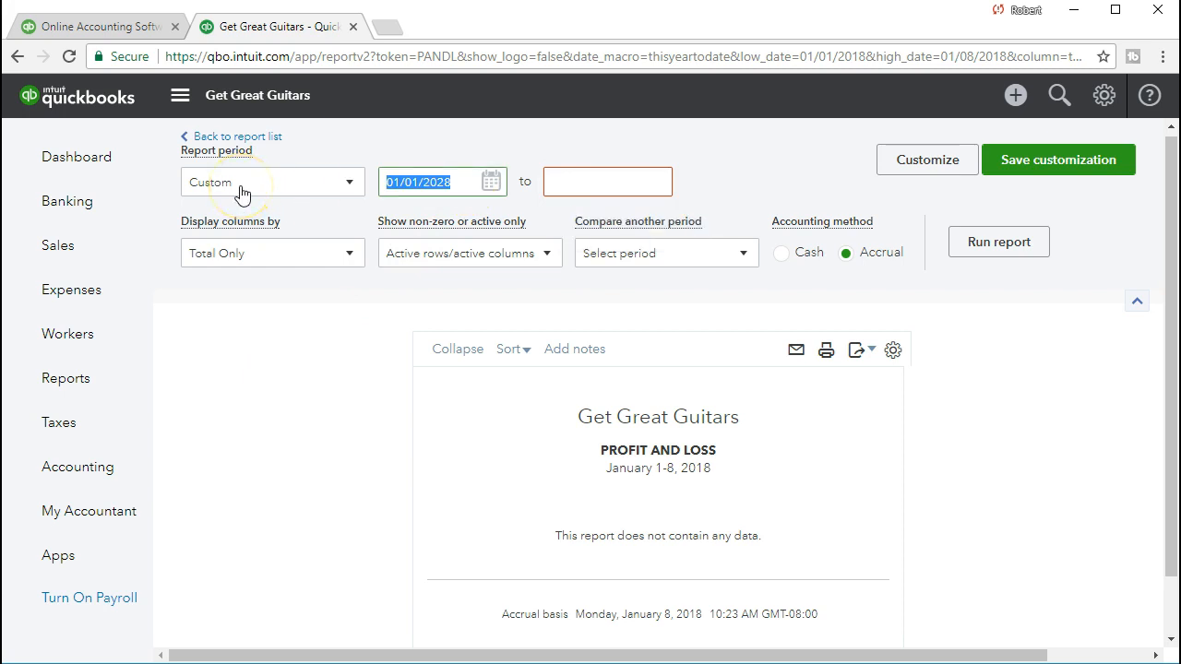
text(010121)
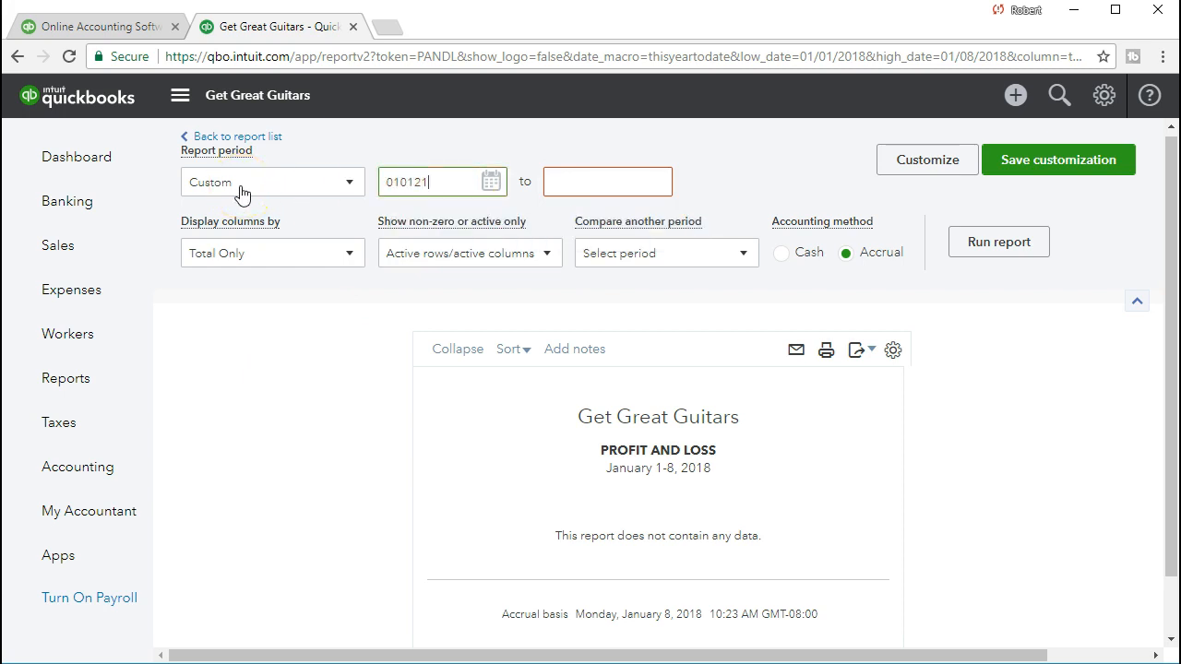
key(Tab)
text(02/28/2021)
key(Tab)
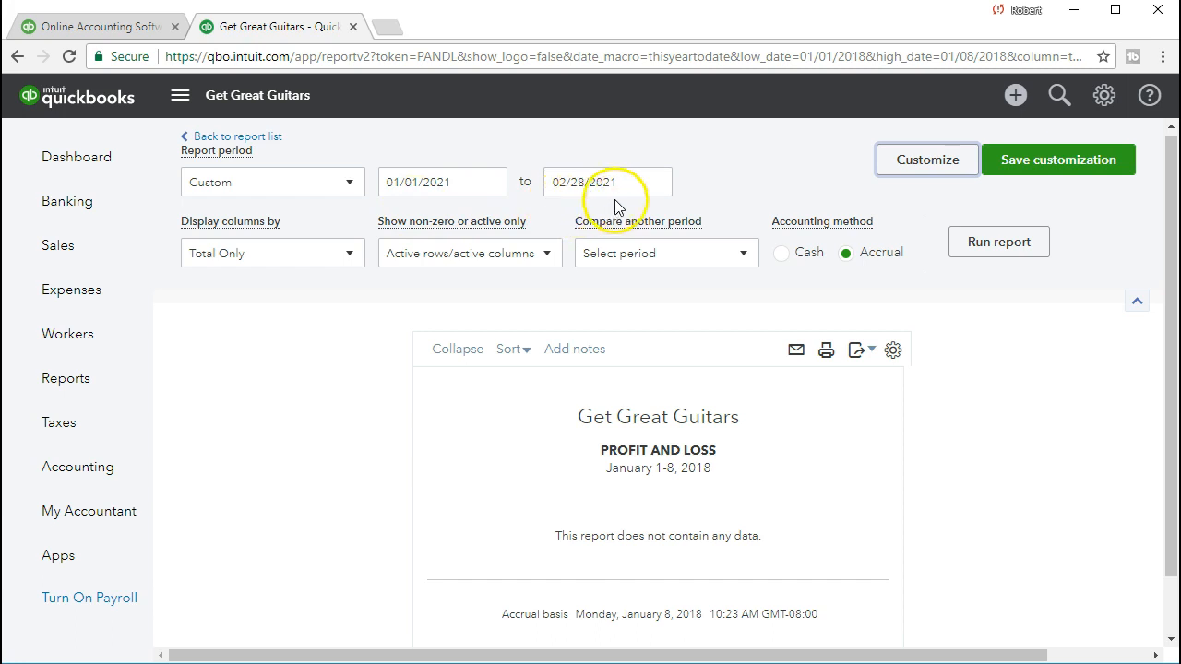
click(961, 259)
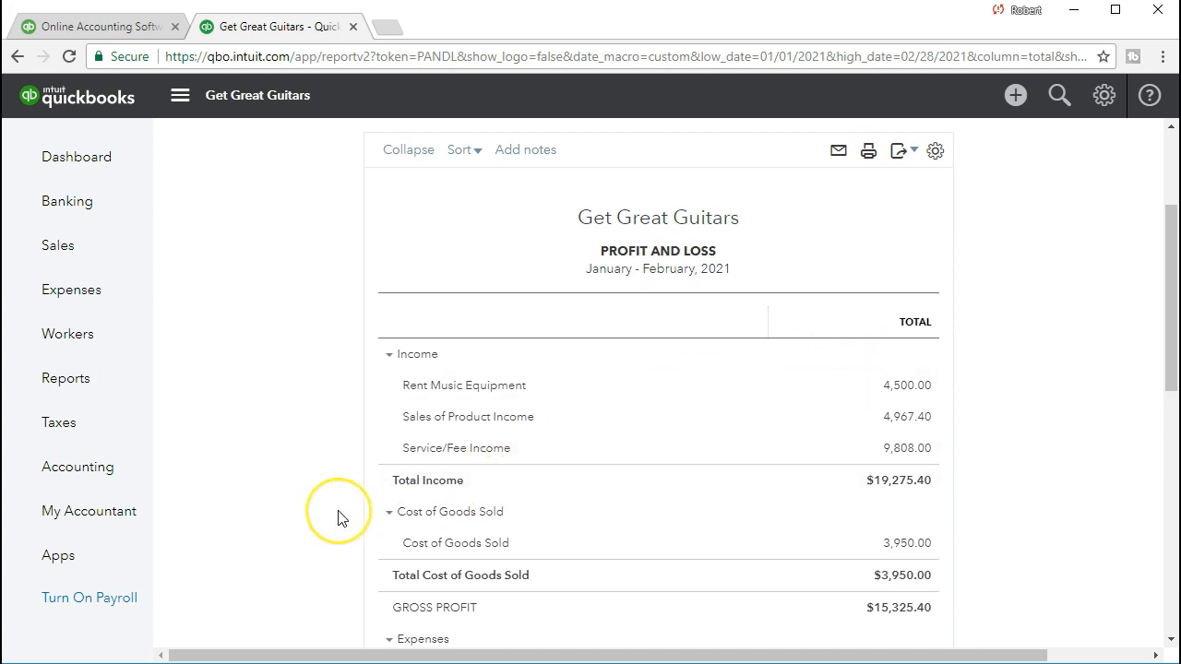
- Scroll through the Profit and Loss report and examine the Interest Expense transaction detail
scroll(338, 517, down, 1)
scroll(338, 518, down, 3)
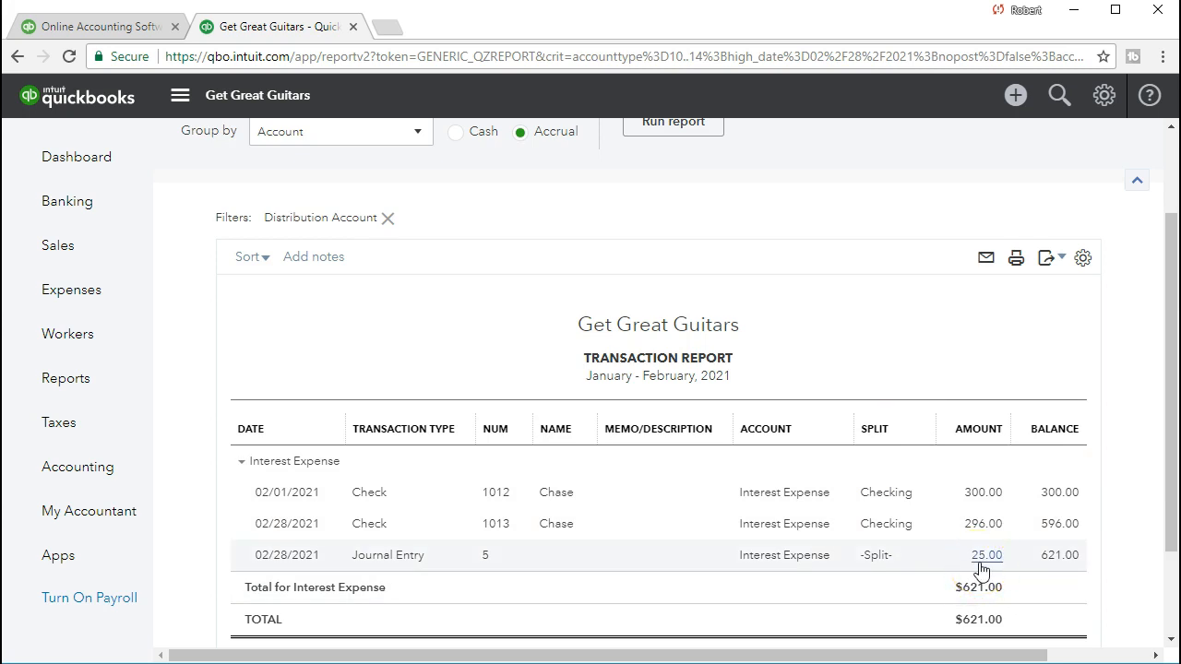
scroll(982, 571, down, 1)
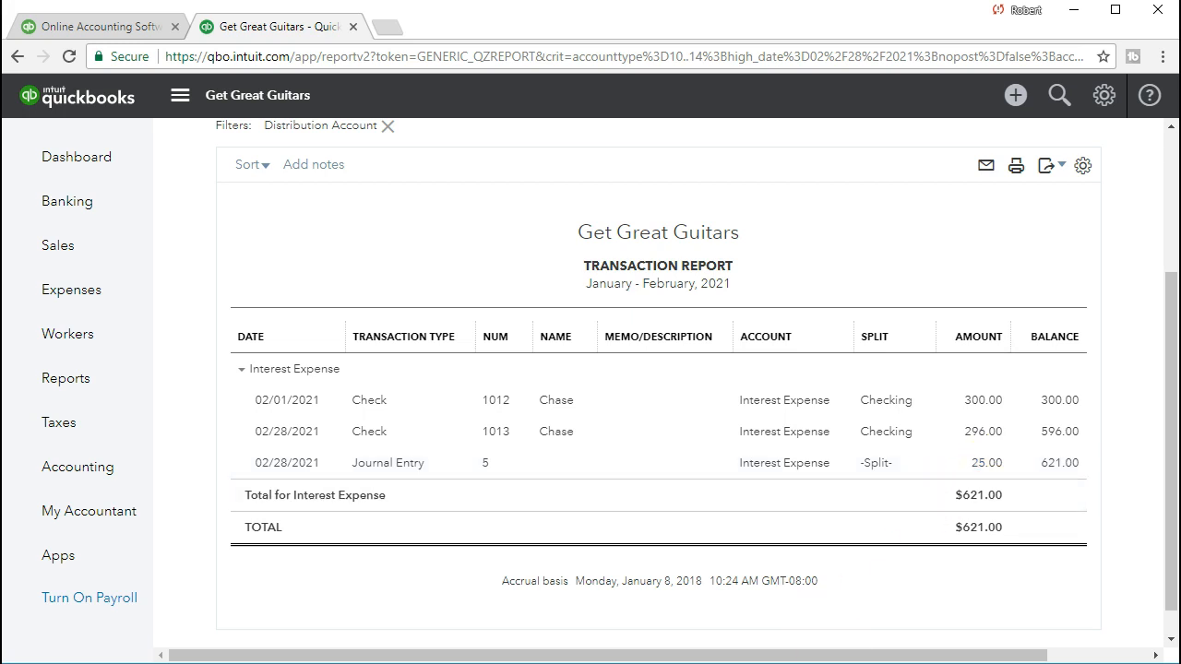
- Switch to Excel and examine the loan inputs, future value and interest formulas on the Loan 2 sheet
key(alt+Tab)
scroll(504, 595, down, 1)
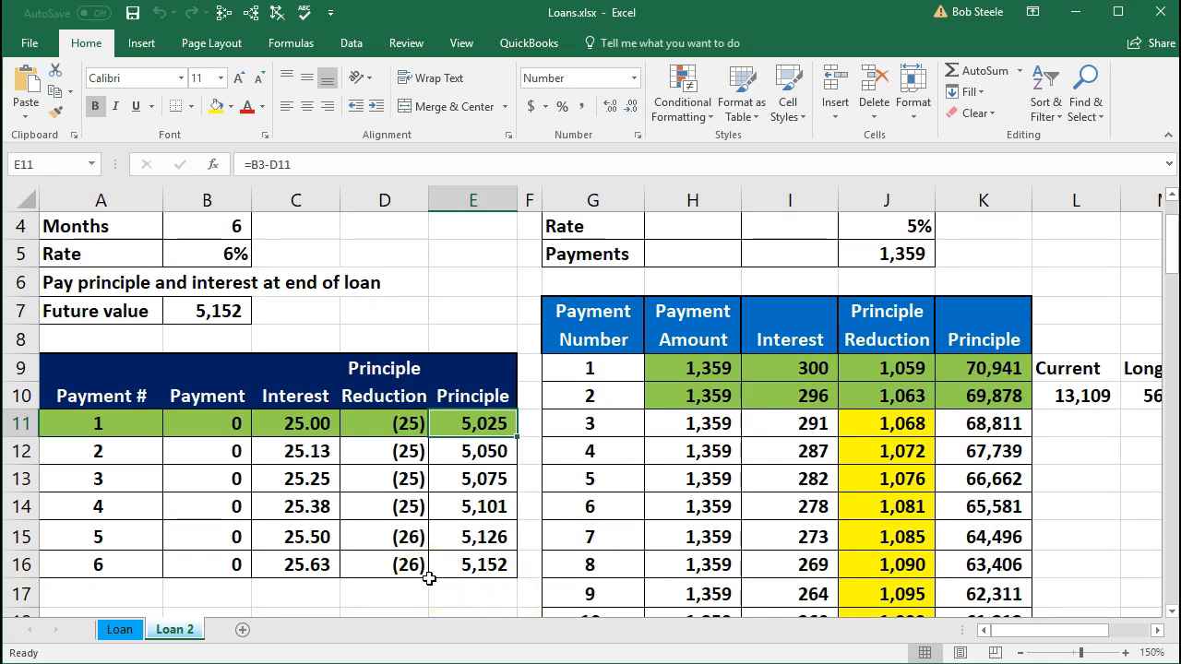
scroll(429, 578, up, 1)
click(229, 304)
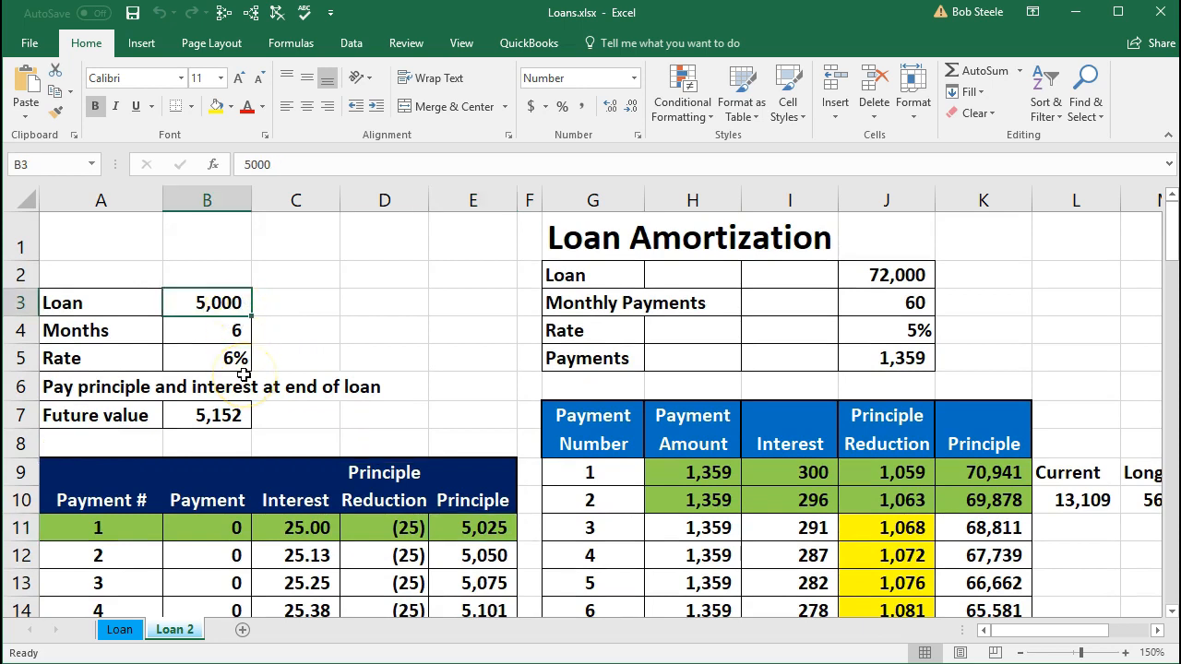
click(236, 416)
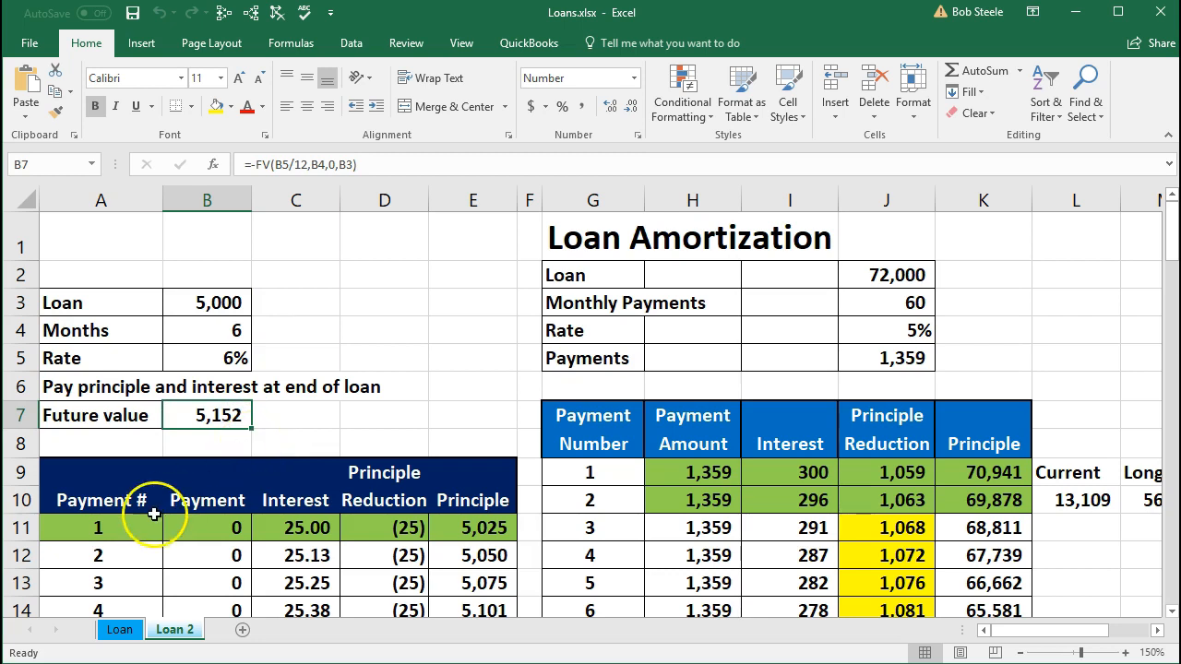
drag(154, 528, 449, 530)
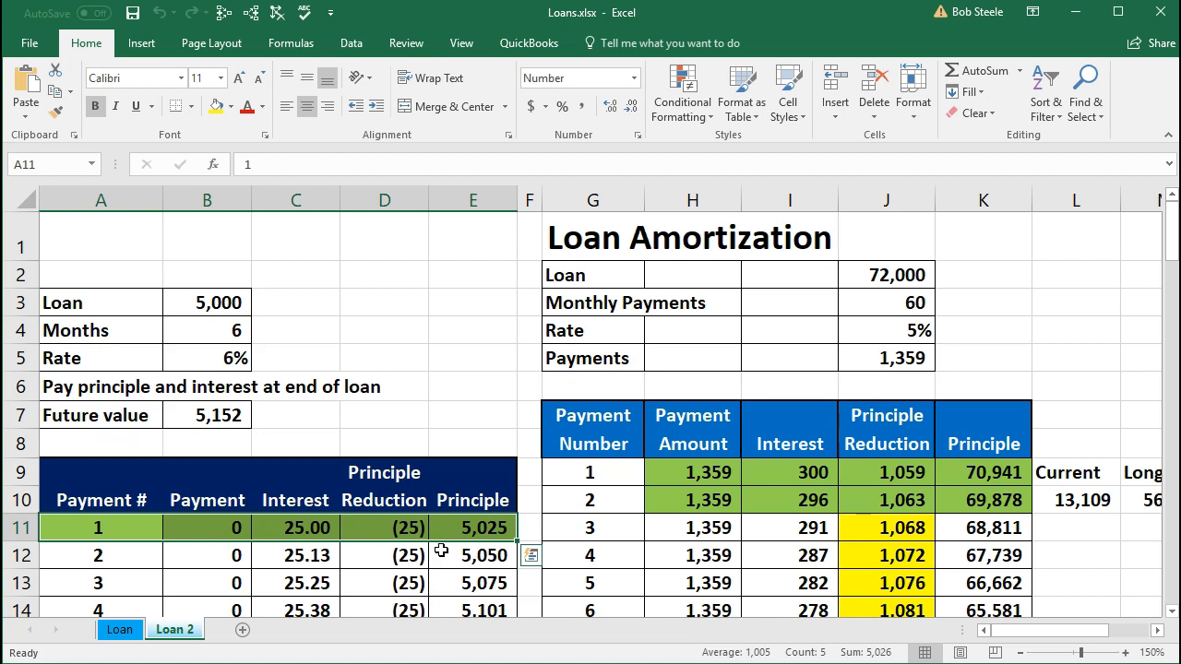
click(305, 534)
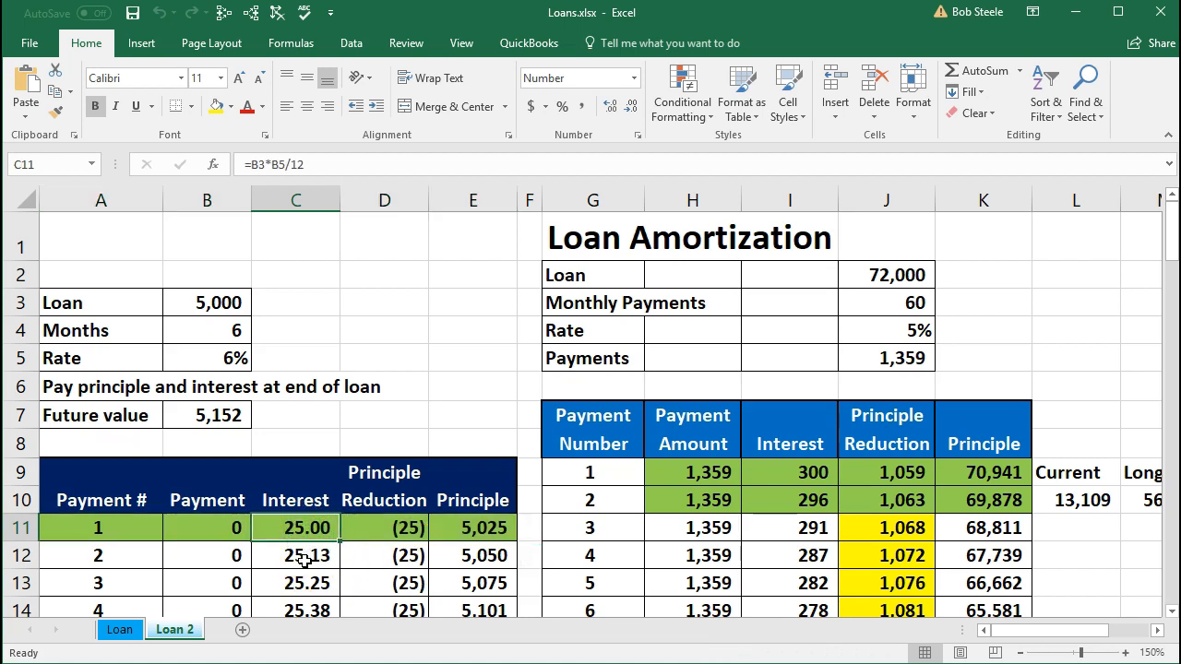
- Return to the browser, open the 25.00 interest journal entry to review it, and close it
click(1078, 31)
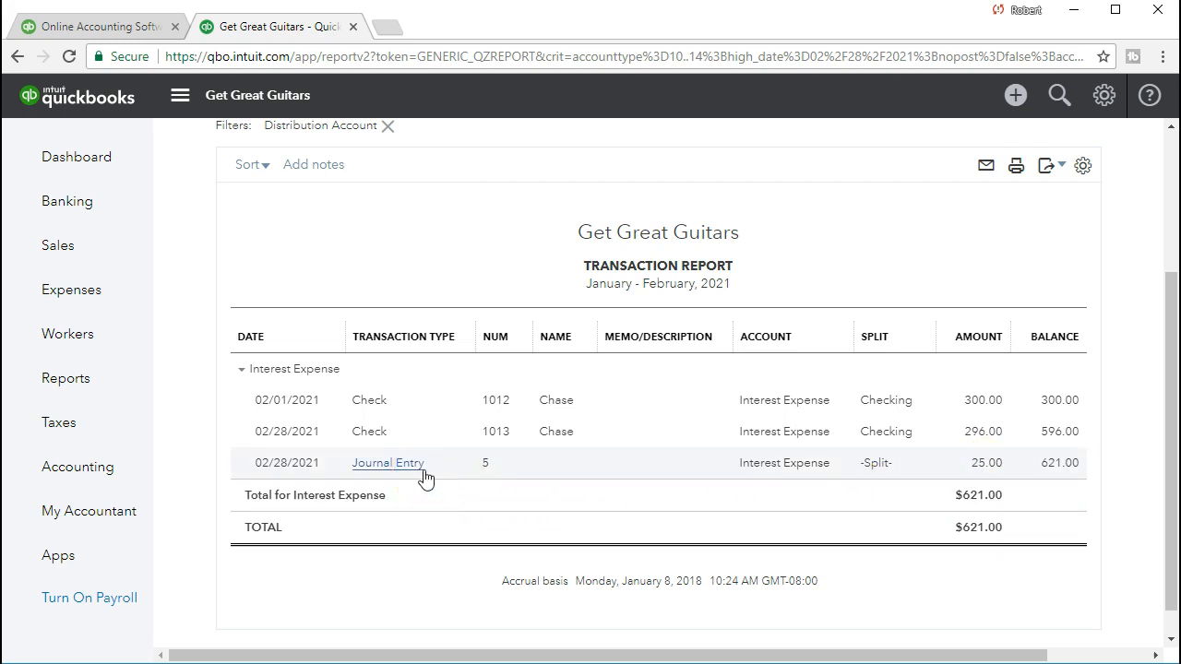
click(983, 471)
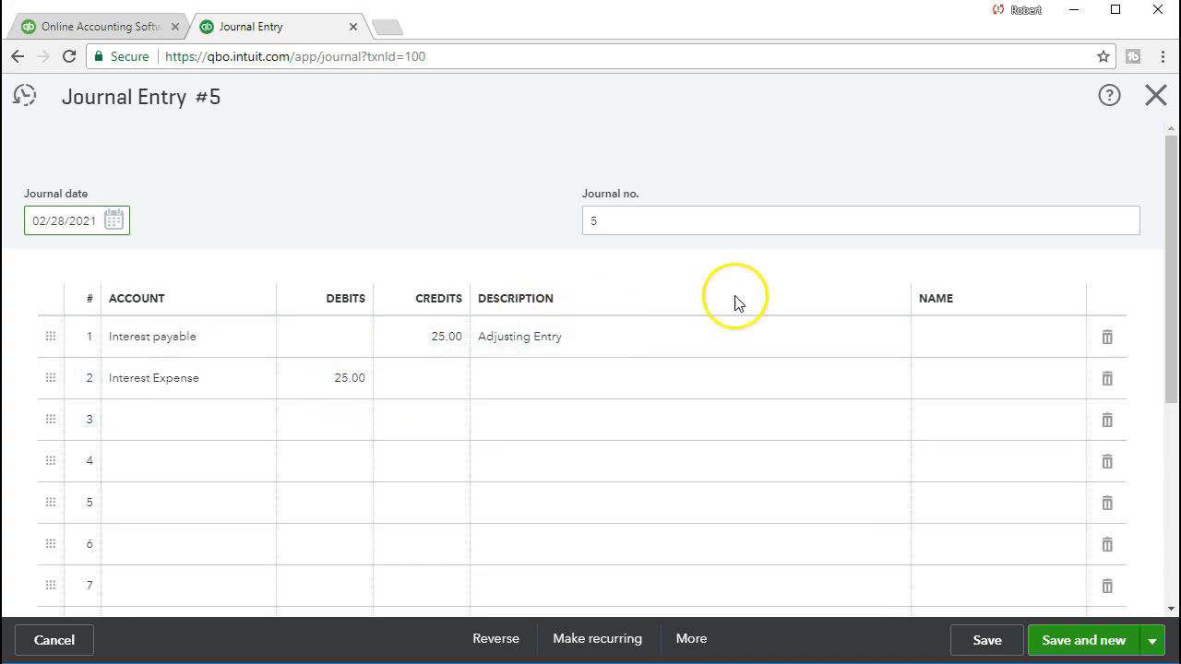
click(1155, 96)
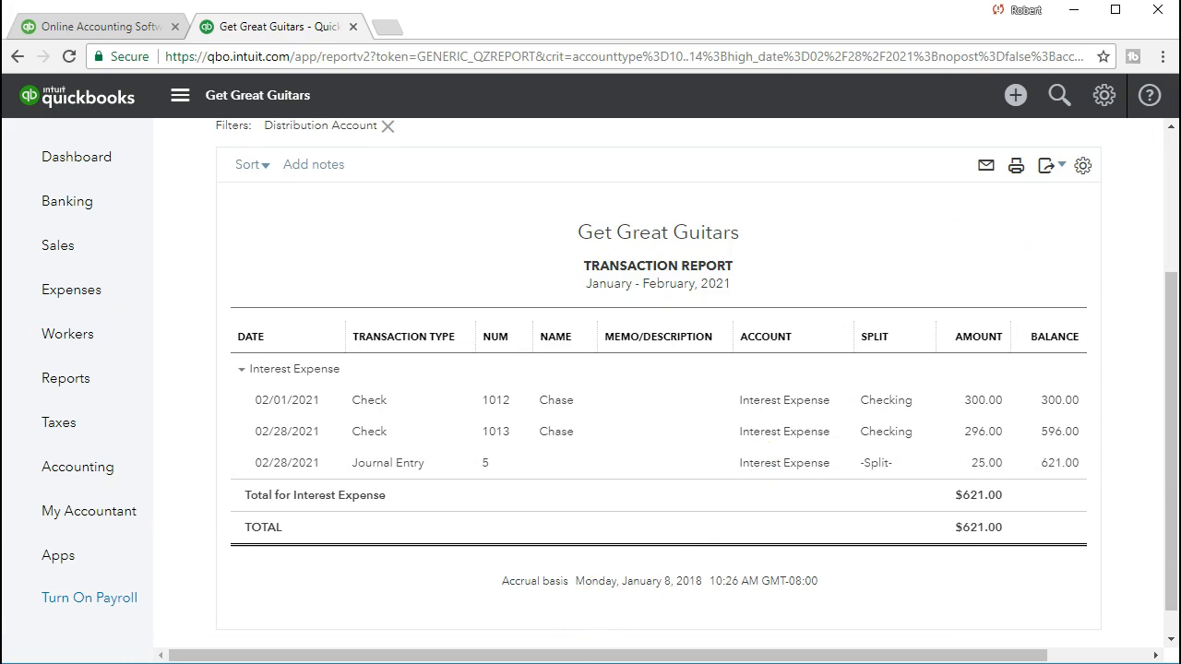
- Switch to Excel and review the principal schedule's final balance formula
click(486, 653)
scroll(486, 556, down, 1)
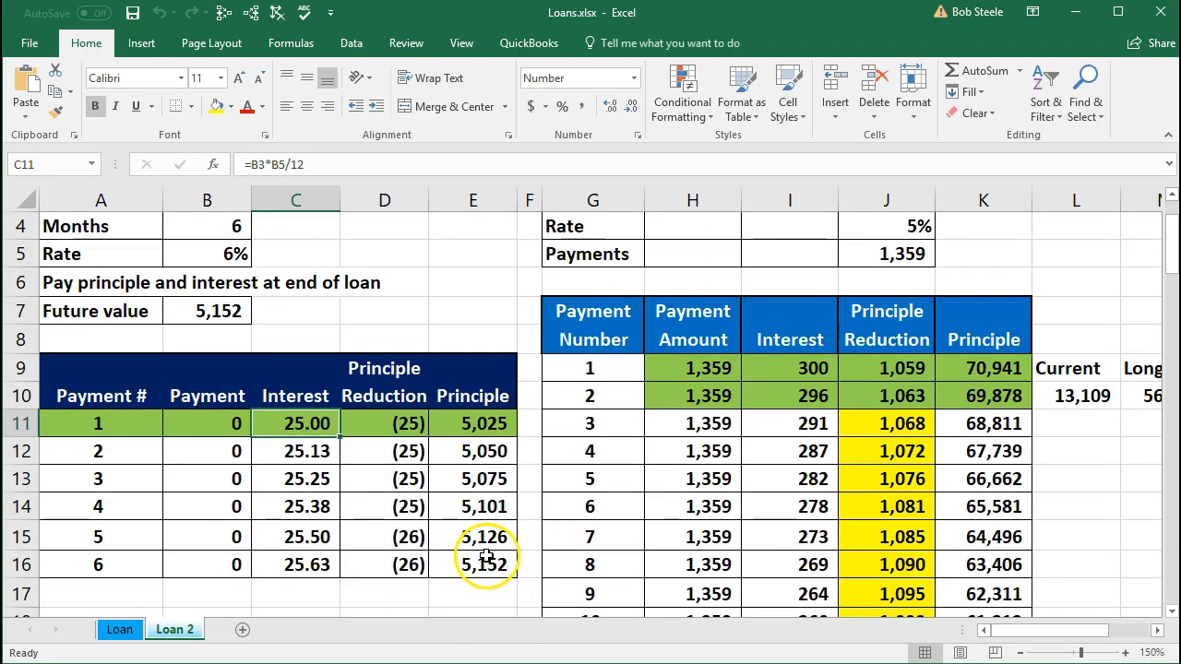
click(487, 563)
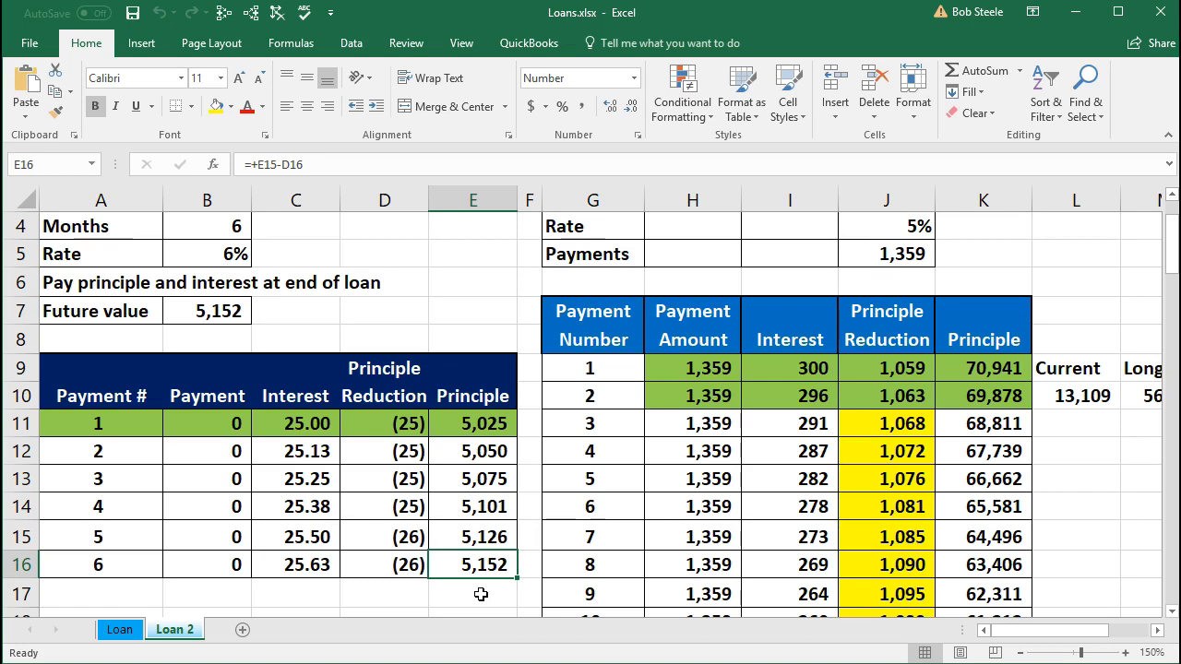
scroll(277, 327, up, 1)
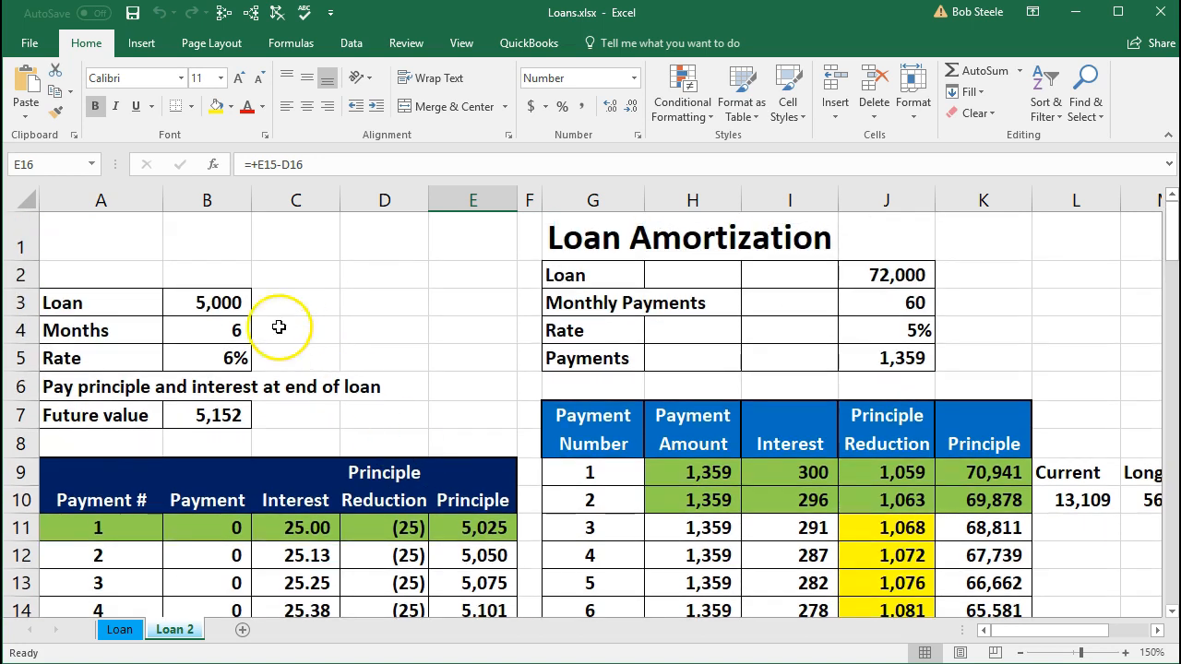
scroll(382, 377, down, 1)
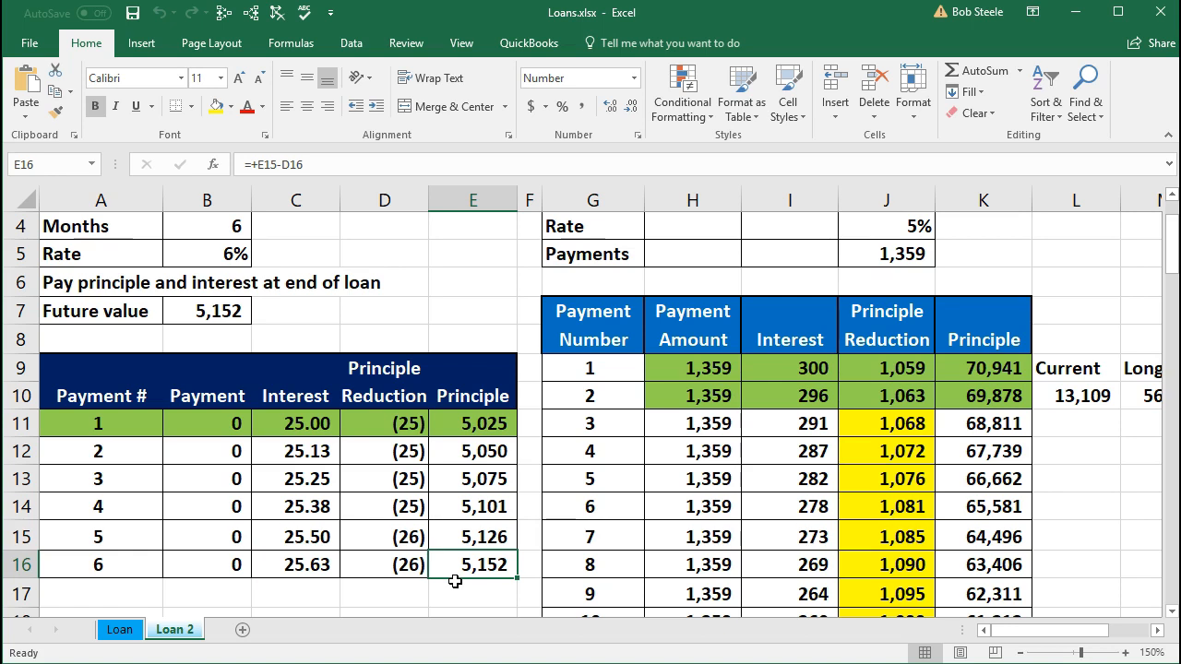
- Return to the browser and open the Balance Sheet report from the reports list
click(1077, 12)
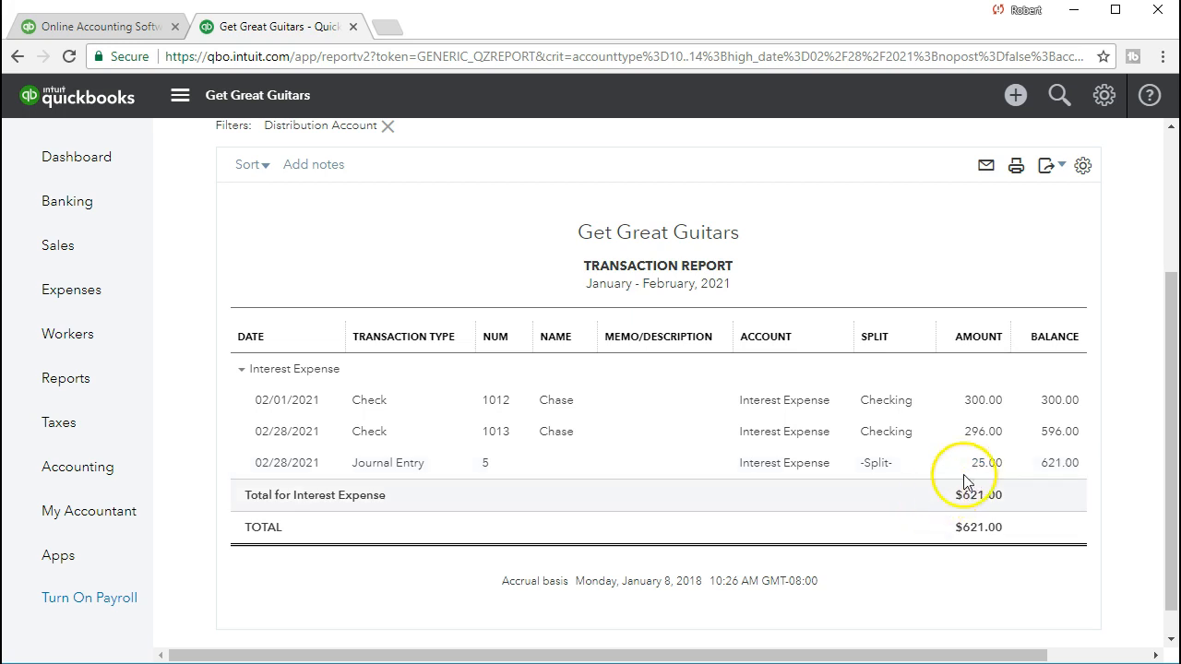
click(74, 390)
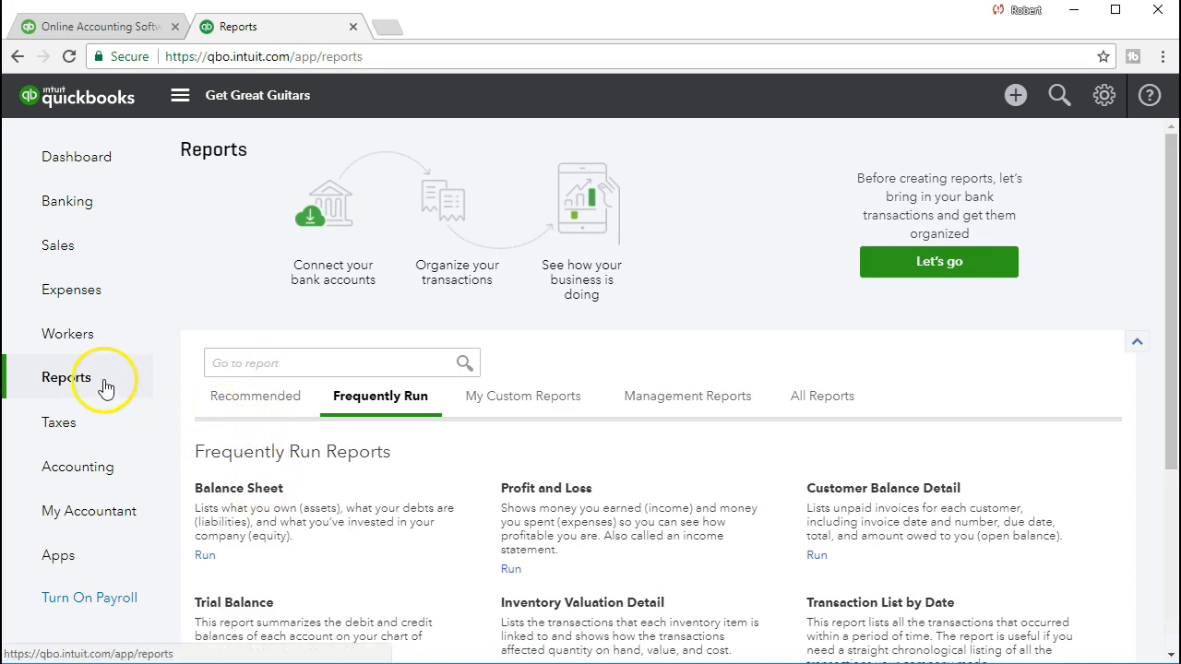
click(222, 495)
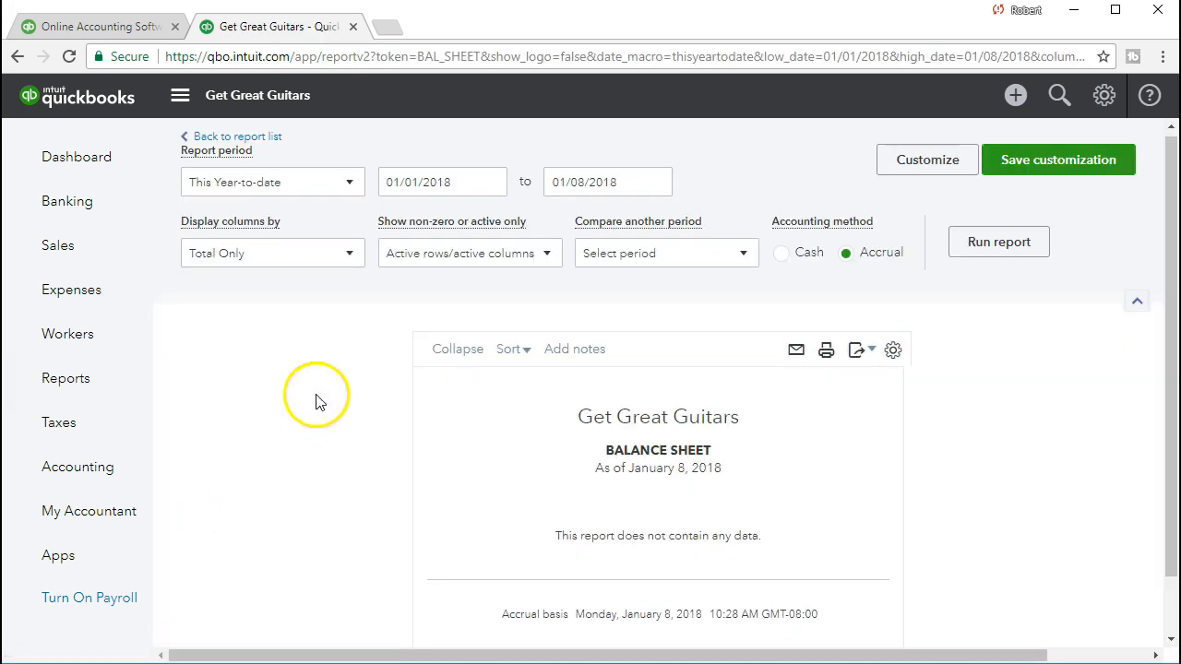
- Set the Balance Sheet period from 01/01/2021 to 02/28/2021 and run the report
drag(447, 183, 388, 172)
text(0)
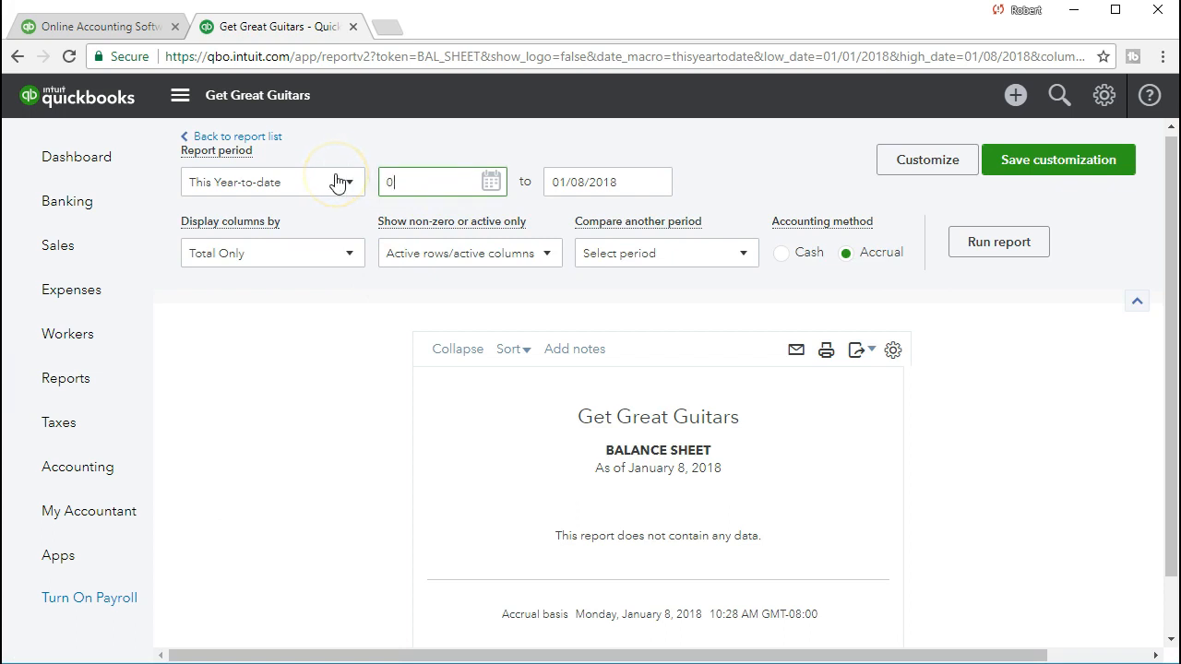
text(1/01/2021)
key(Tab)
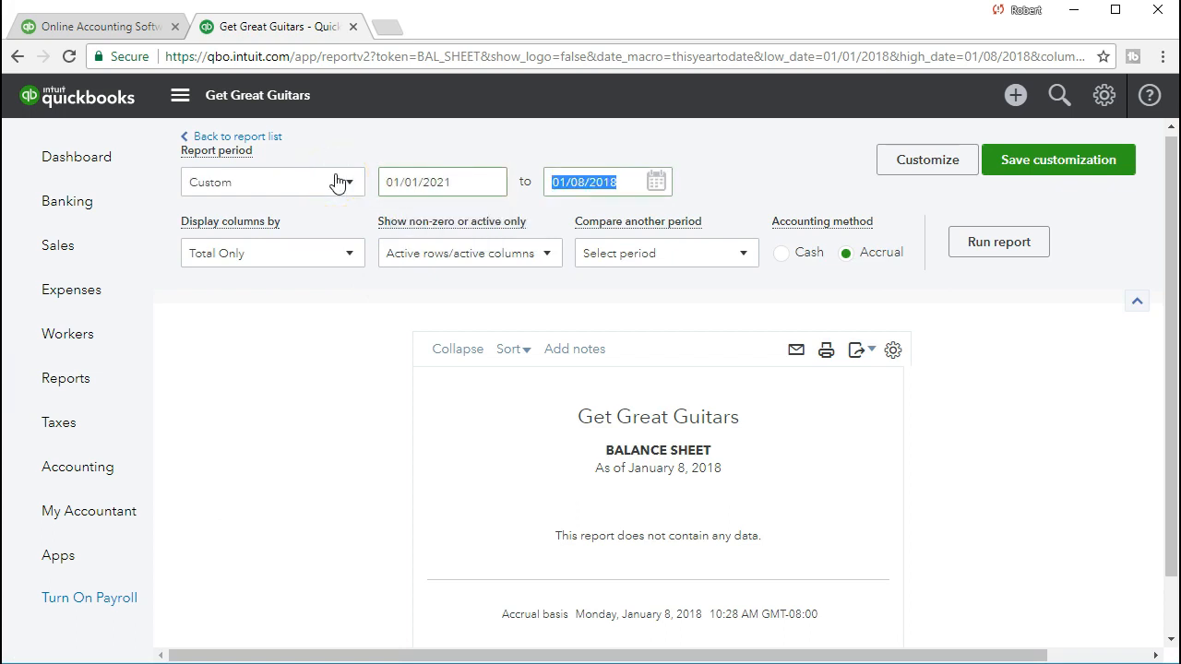
text(02/28/2021)
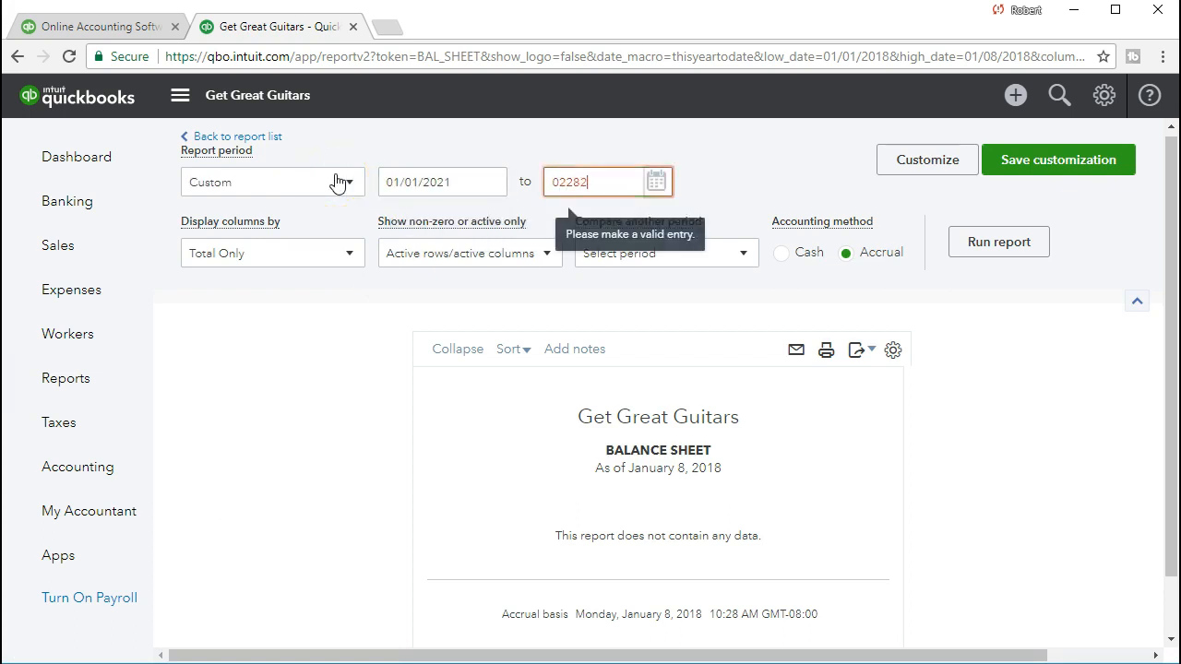
key(Tab)
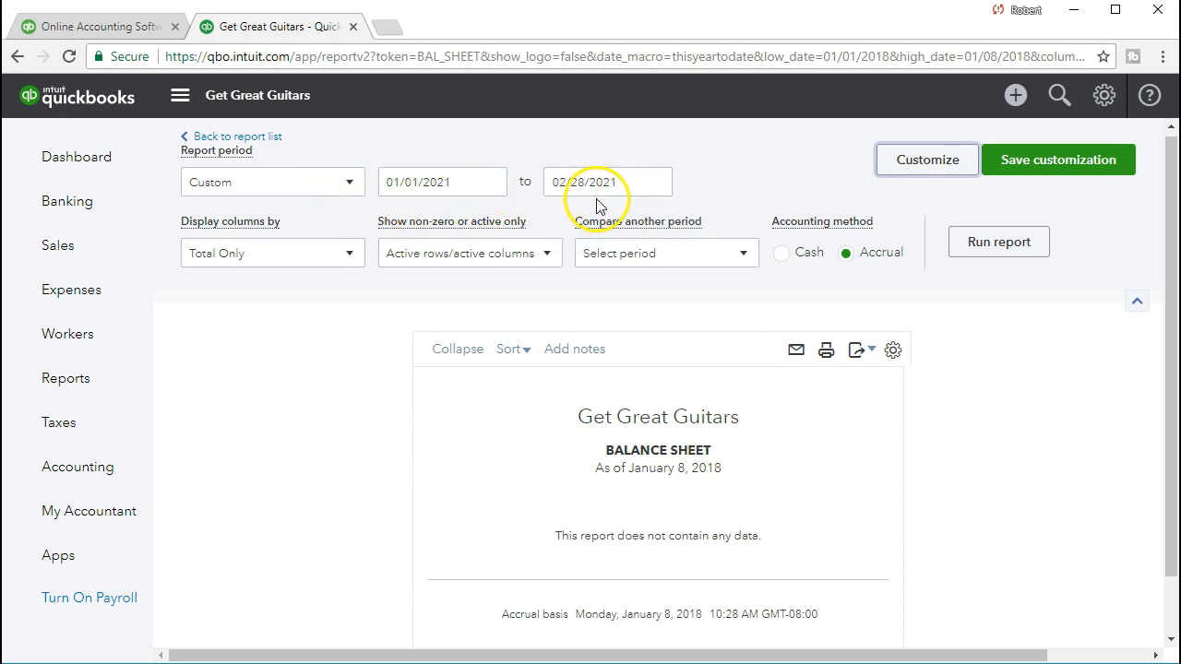
click(960, 258)
- Scroll to the current liabilities and drill into the Interest payable amount's transactions
scroll(960, 259, down, 2)
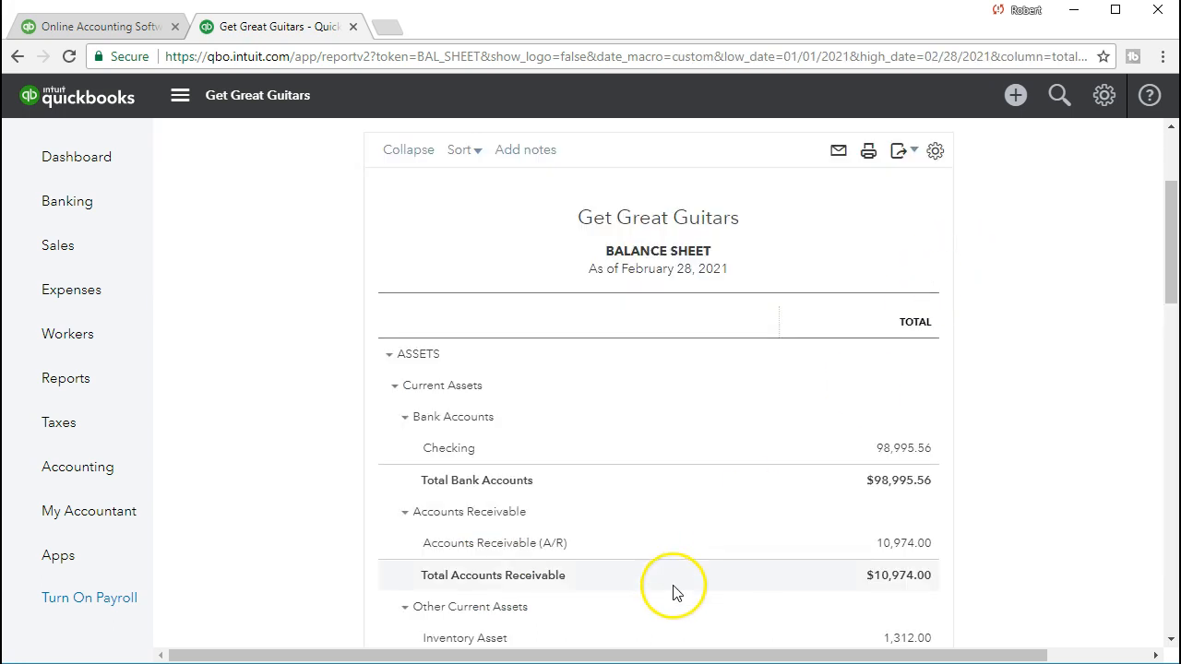
scroll(673, 591, down, 1)
scroll(674, 590, down, 6)
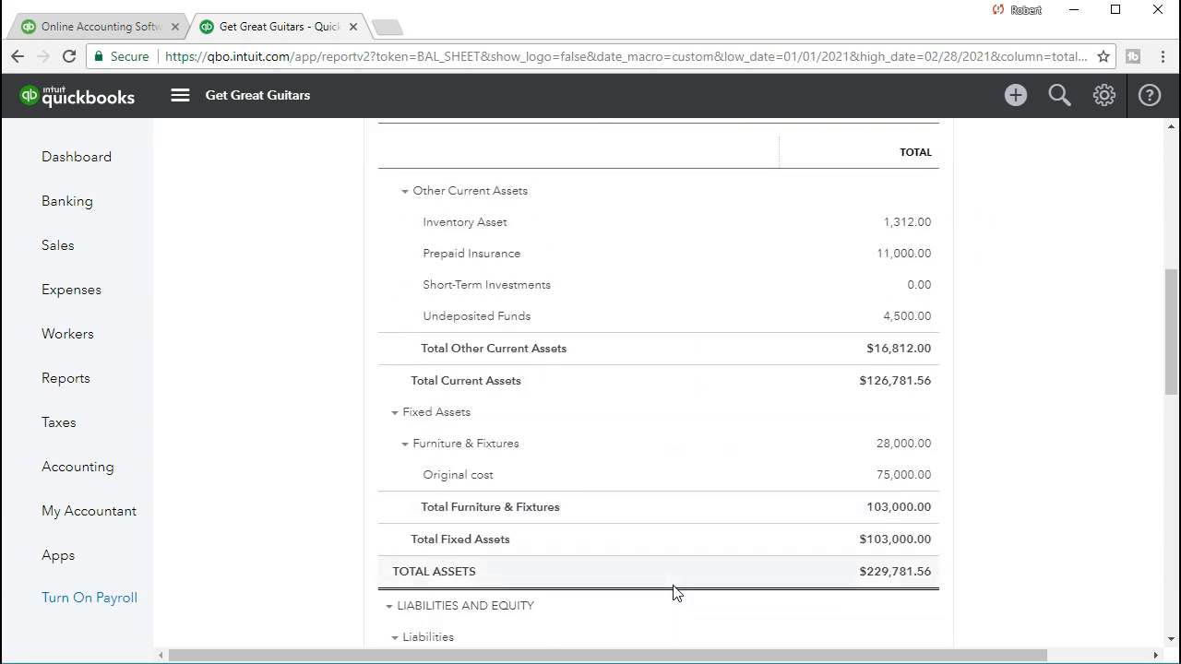
scroll(674, 591, down, 3)
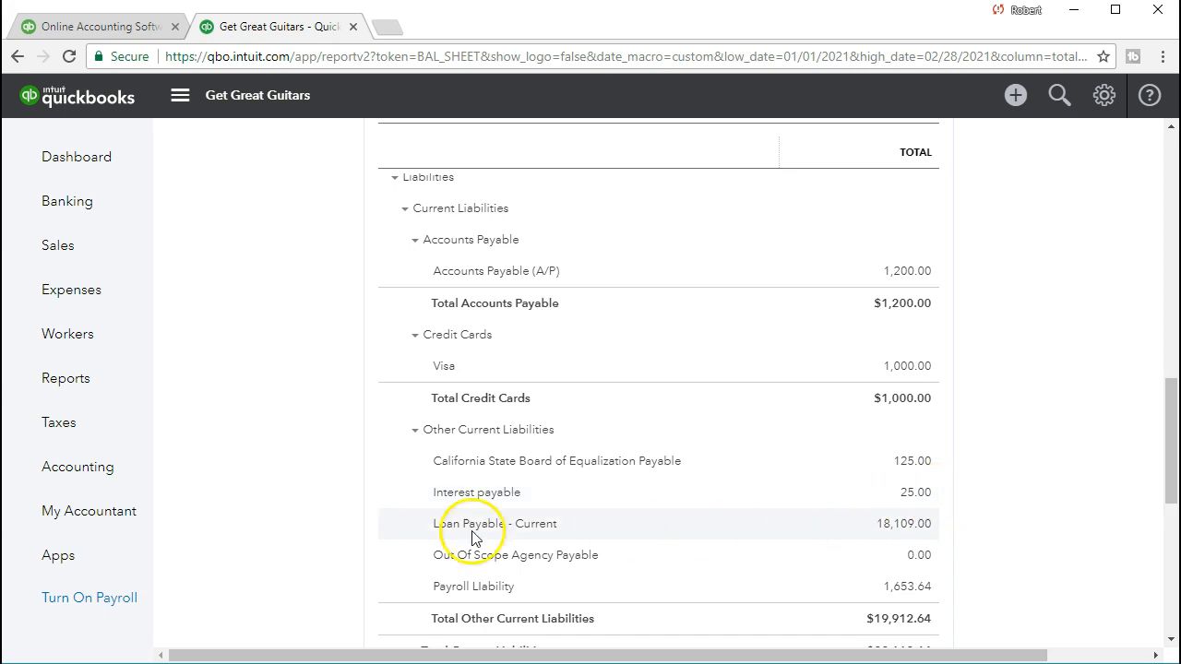
click(915, 493)
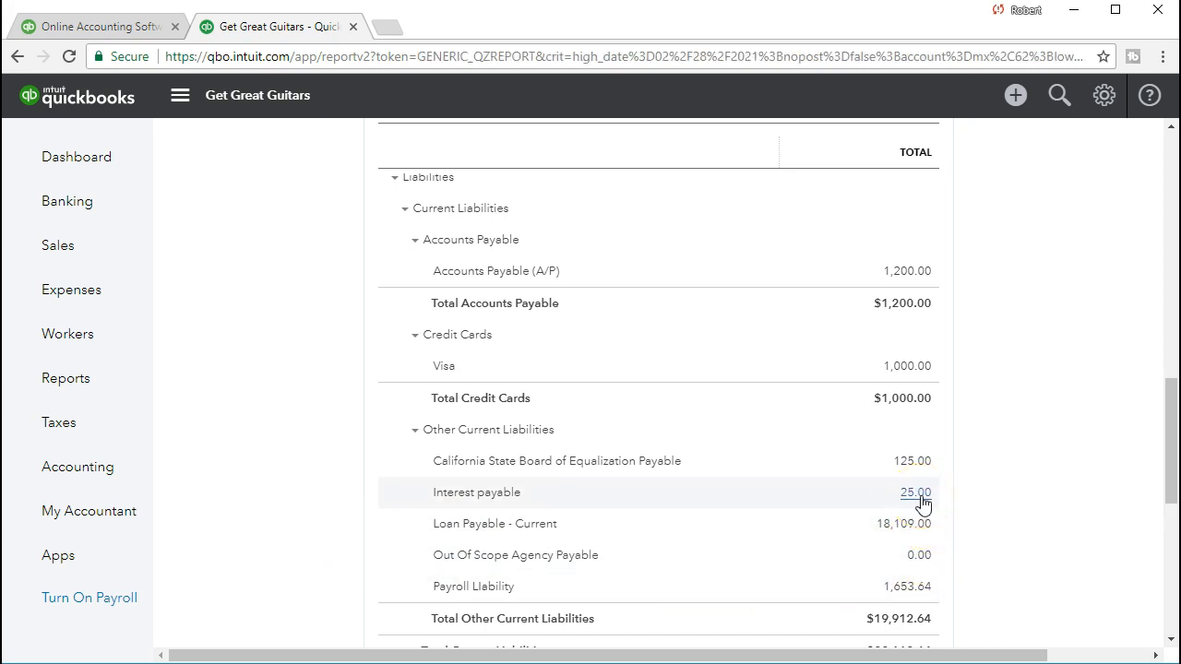
scroll(924, 503, down, 1)
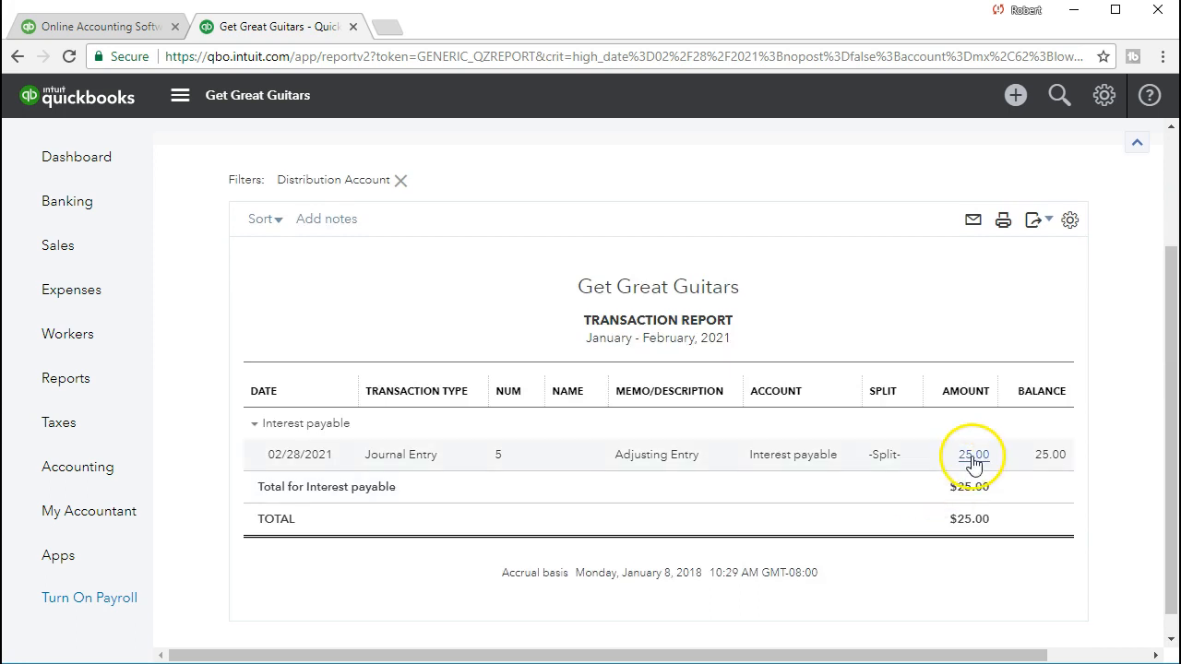
- Open the Interest payable adjusting journal entry from the transaction report, review its lines, and close it
click(973, 456)
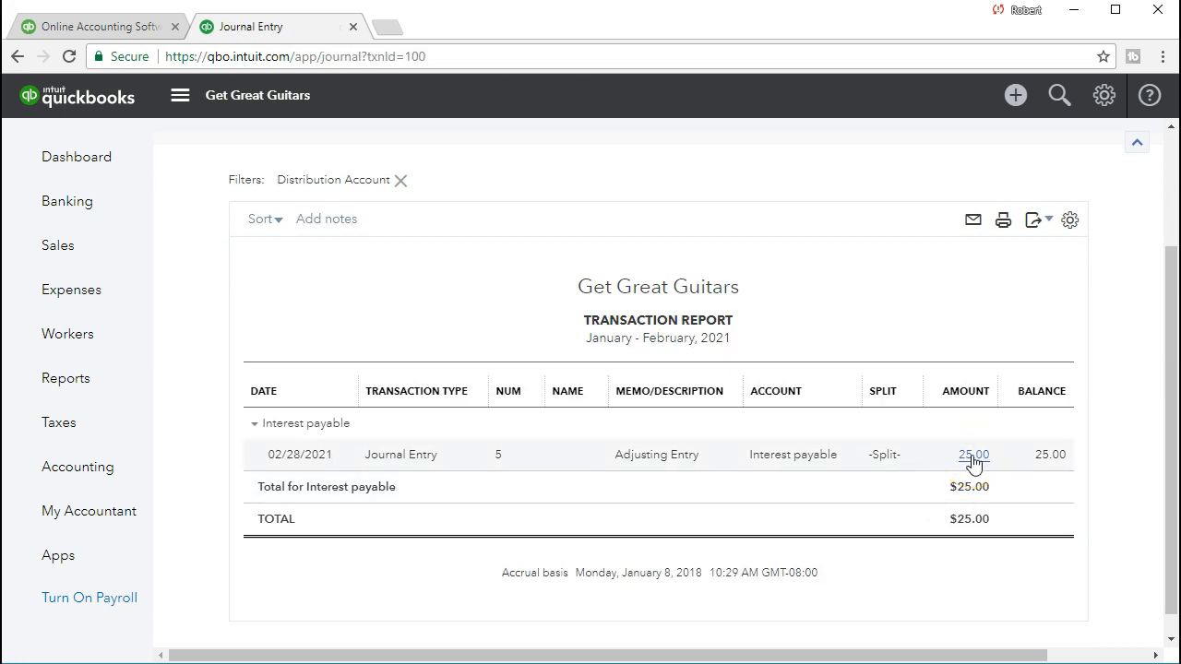
click(548, 425)
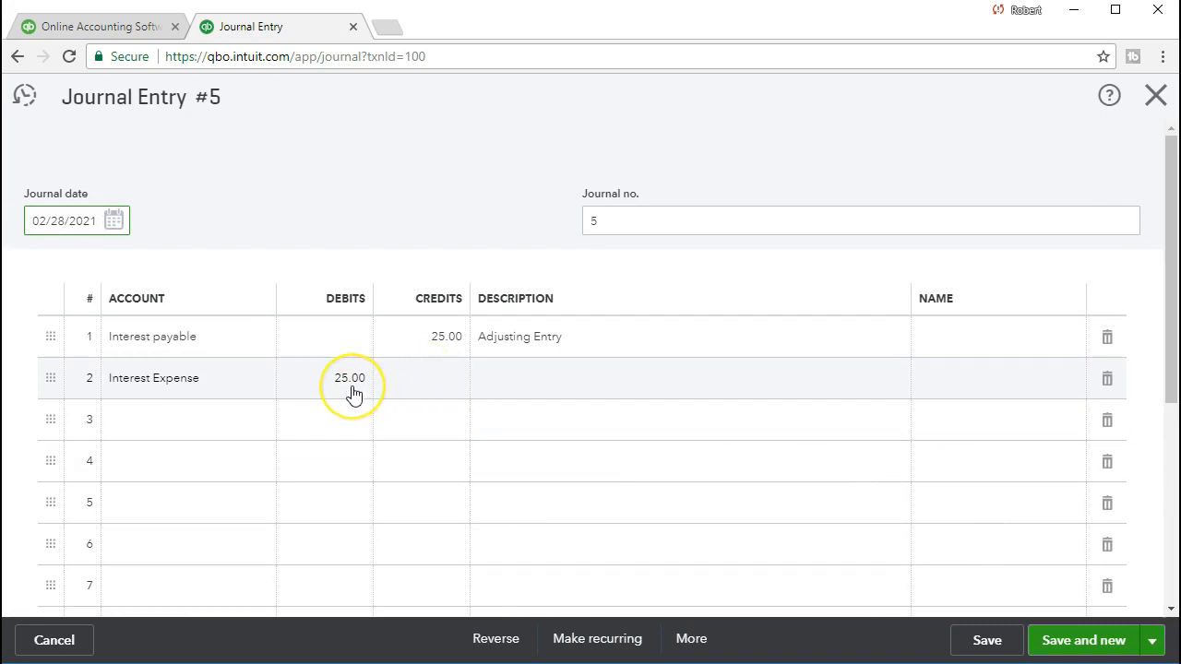
click(395, 400)
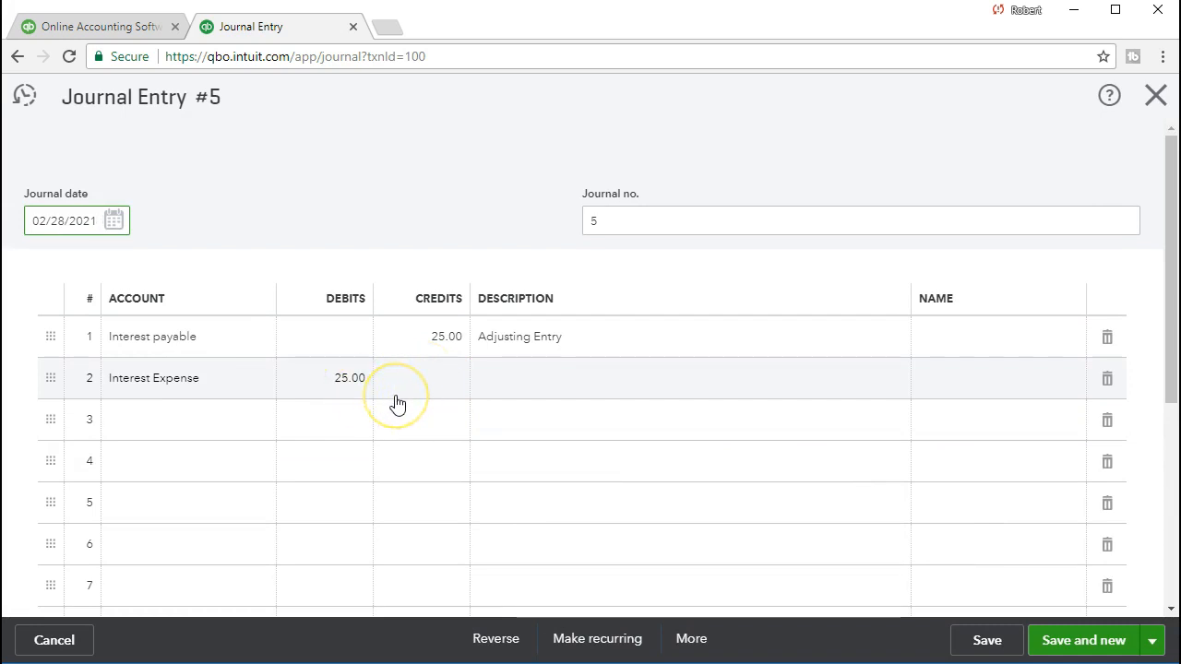
click(349, 358)
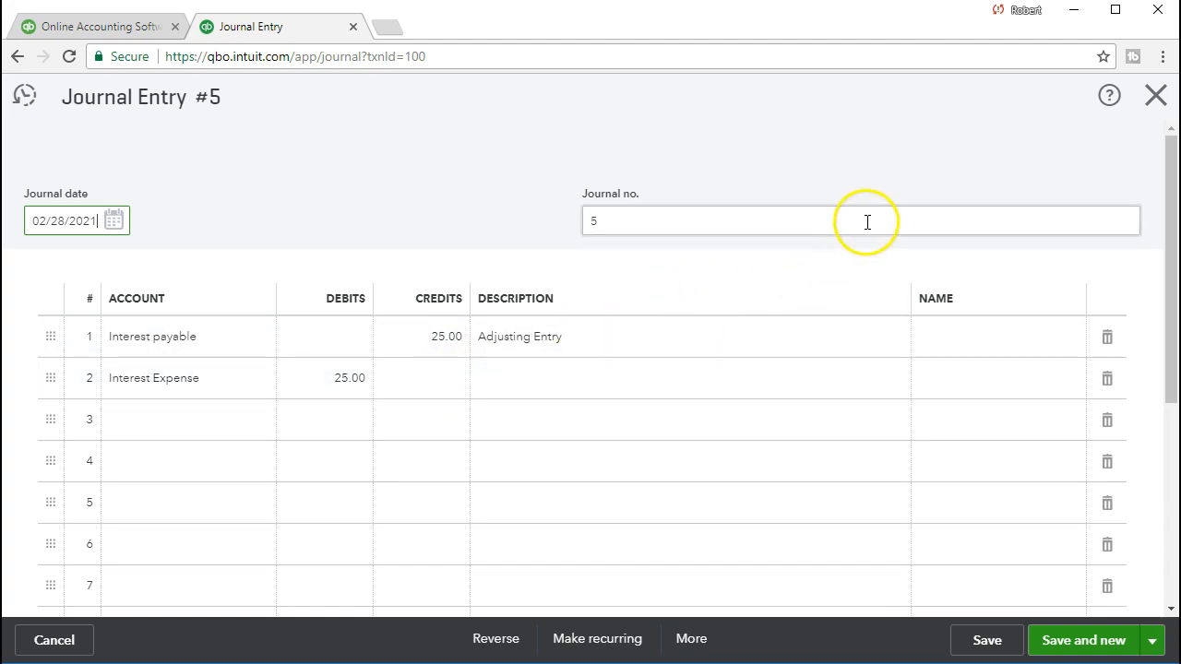
click(1153, 96)
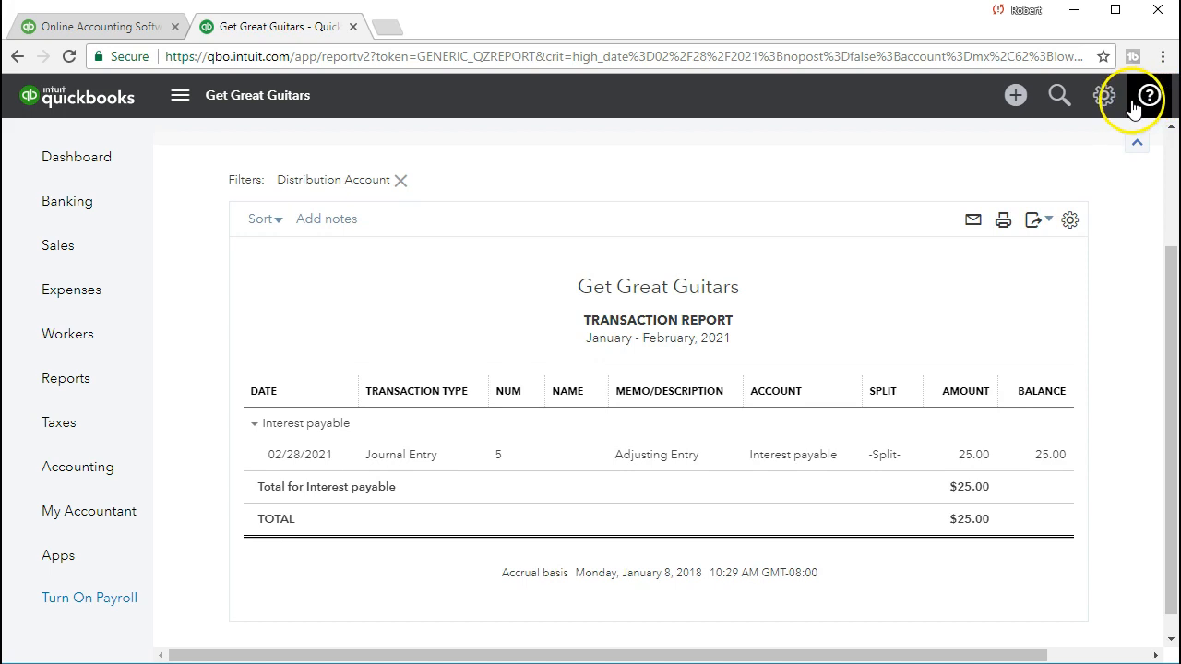
- Open the Interest payable account's register from the Chart of Accounts
click(109, 478)
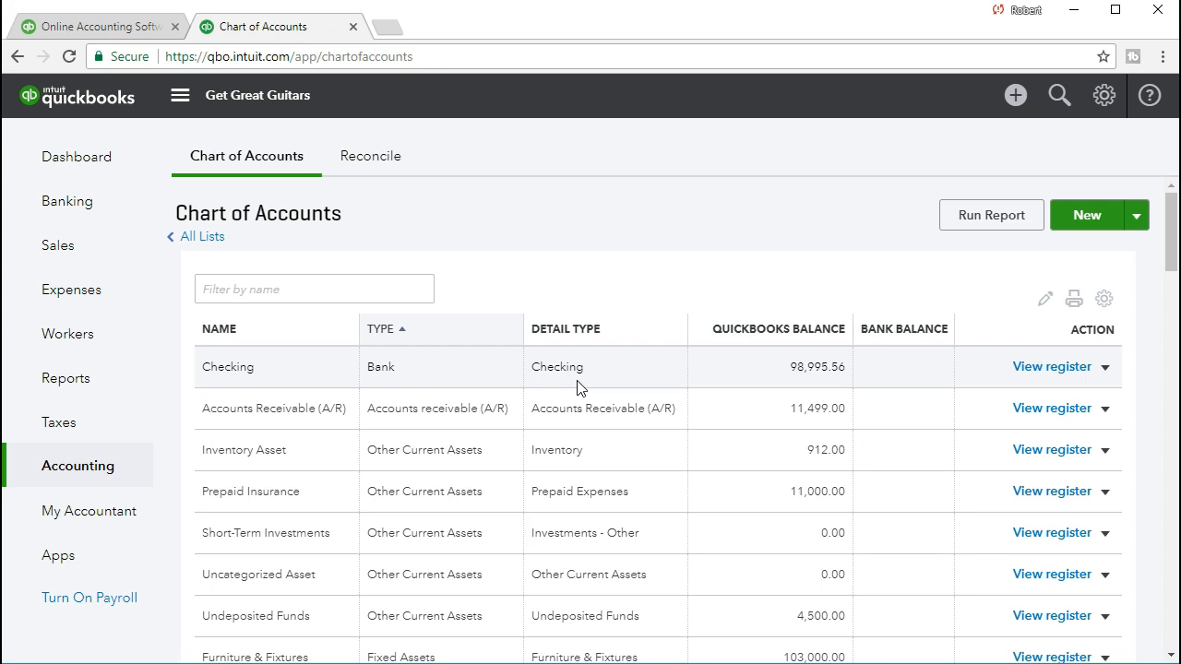
scroll(578, 388, down, 3)
scroll(578, 388, down, 1)
scroll(578, 380, up, 3)
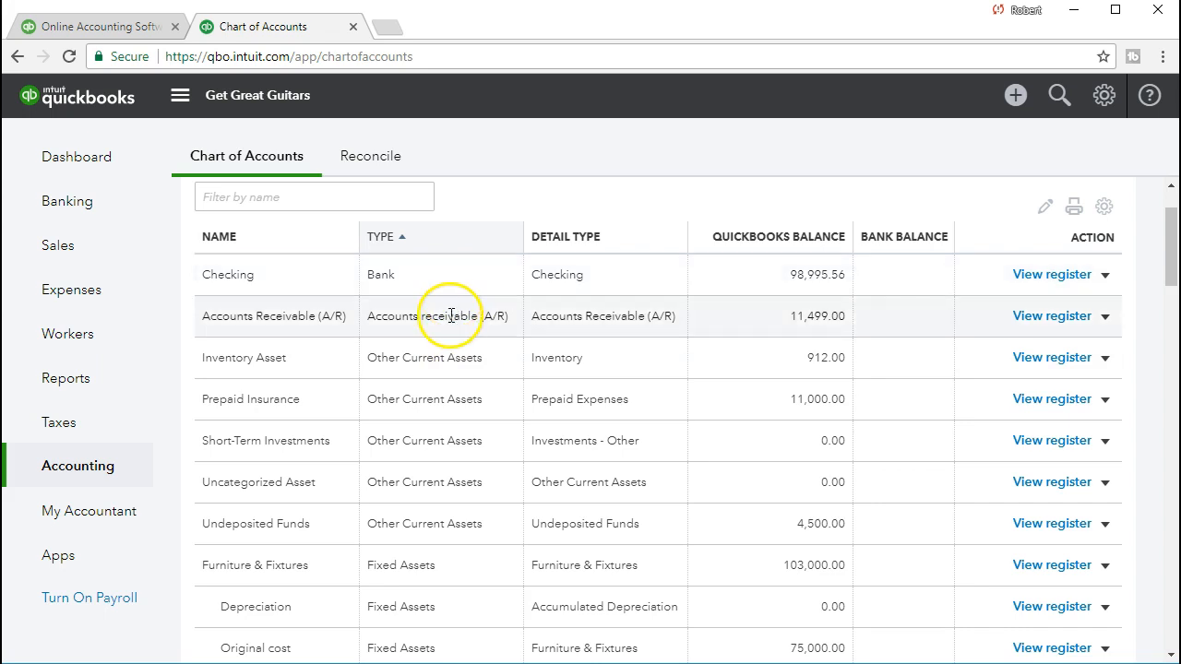
scroll(449, 369, down, 1)
scroll(438, 462, down, 1)
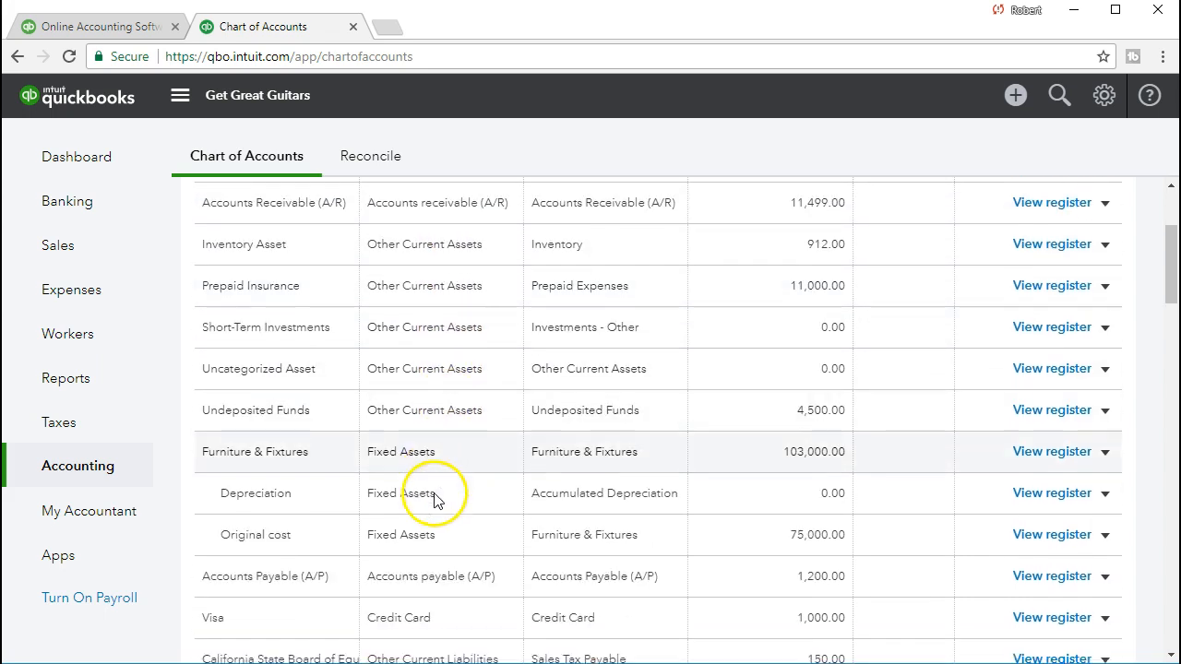
scroll(447, 480, down, 1)
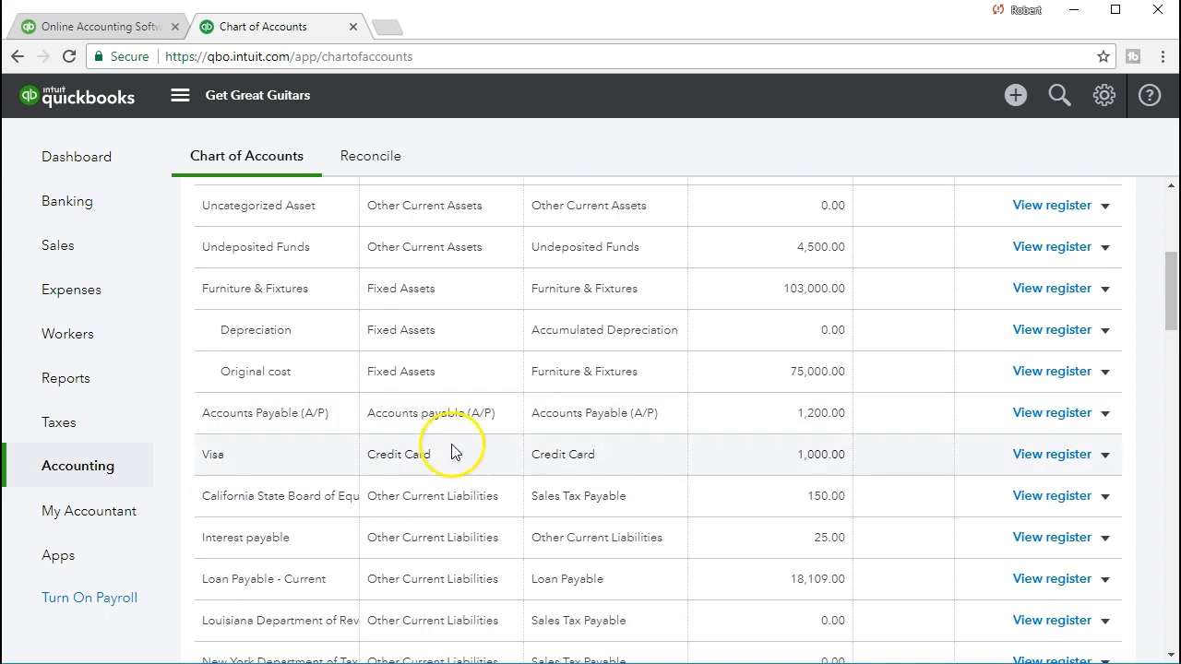
scroll(452, 438, down, 1)
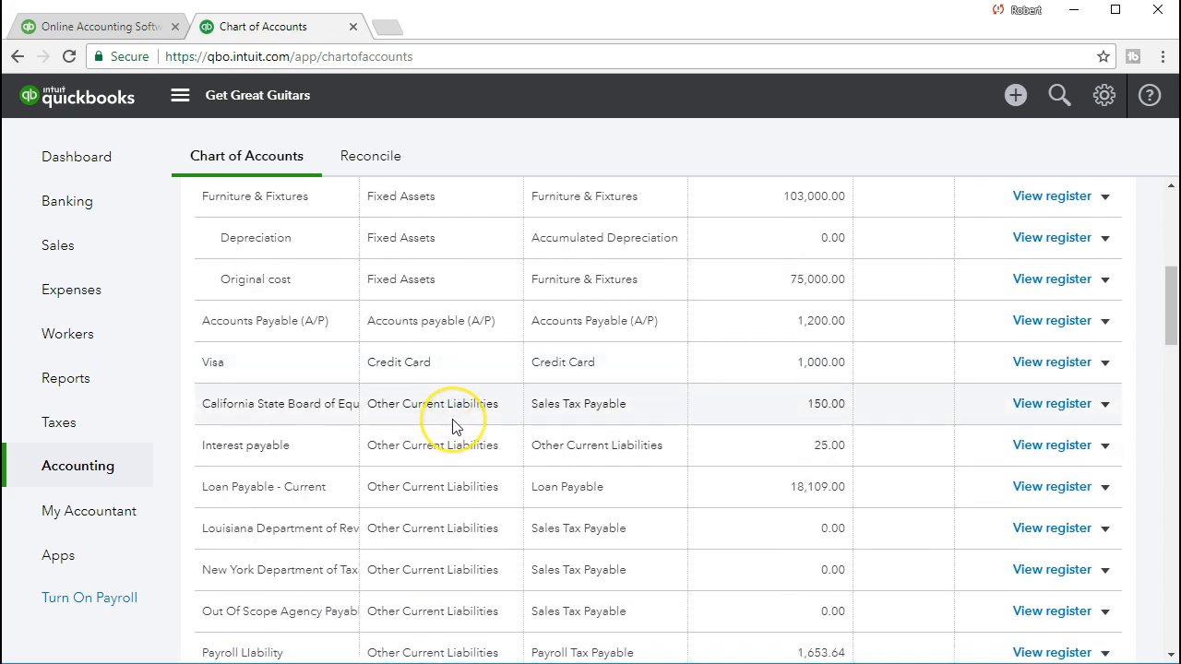
scroll(452, 429, down, 2)
scroll(452, 429, down, 1)
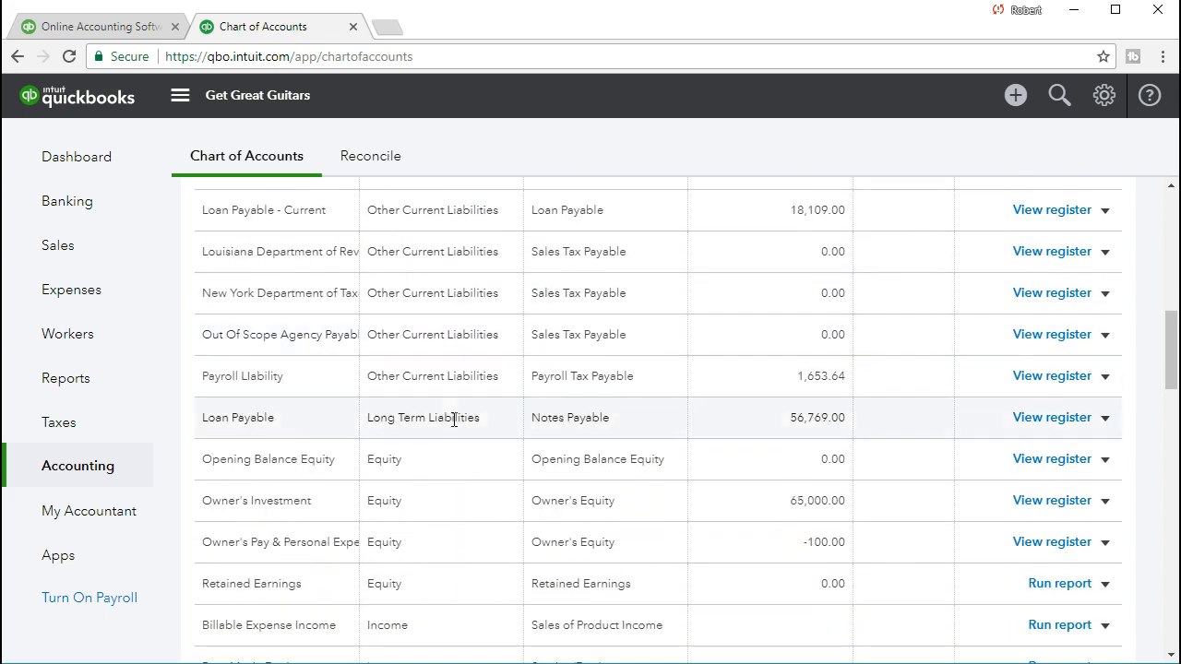
scroll(452, 440, up, 2)
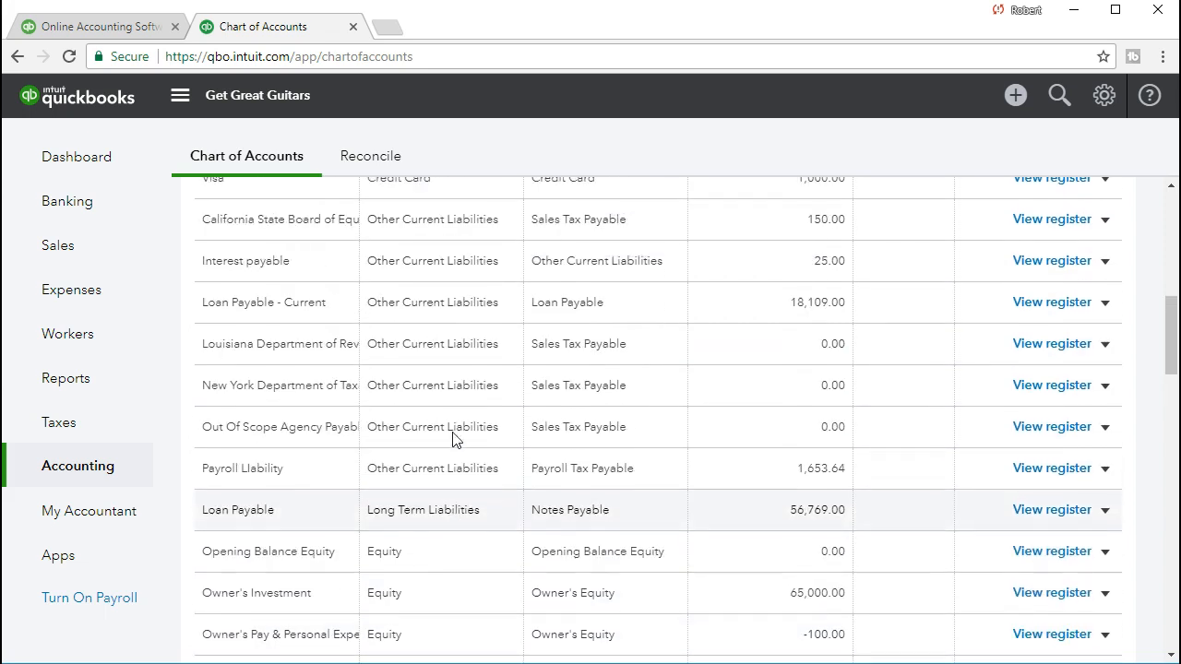
click(455, 413)
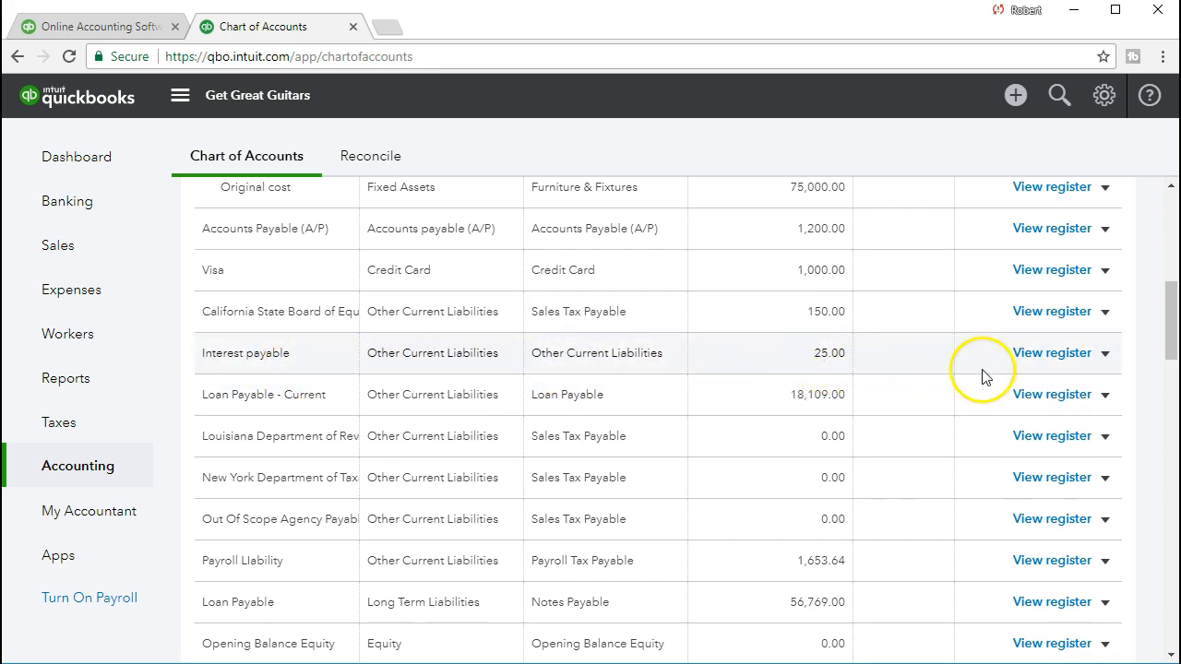
click(1089, 353)
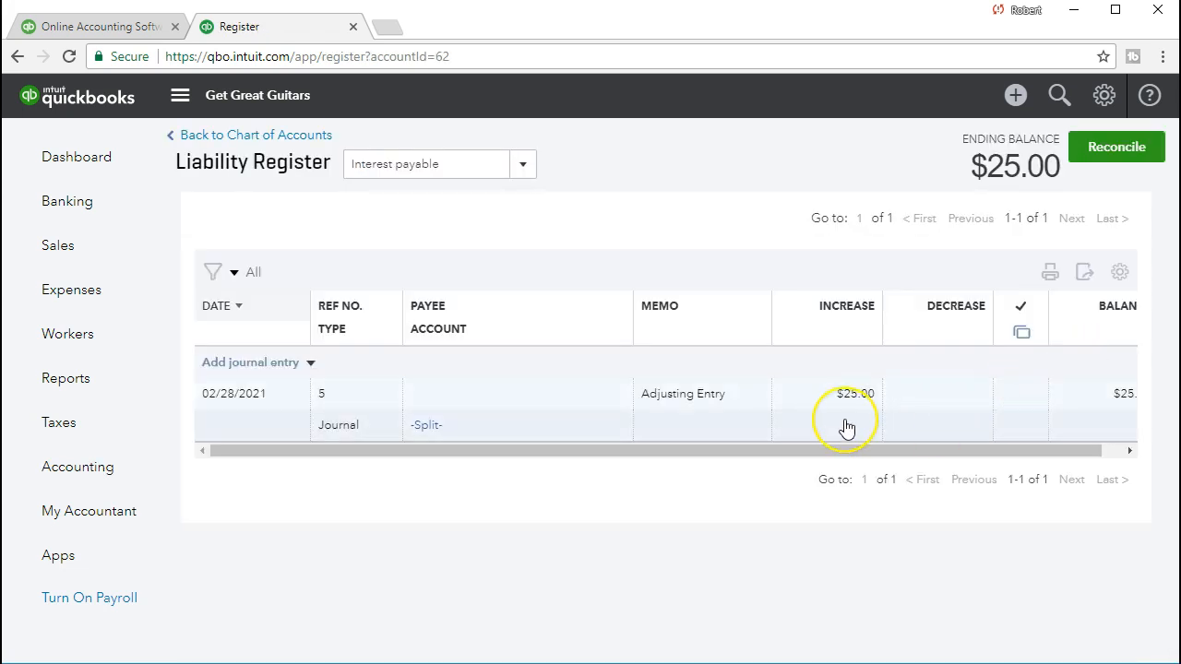
- Start a new journal entry in the register dated 03/01/2021 with the memo "Reversing Entry"
click(312, 366)
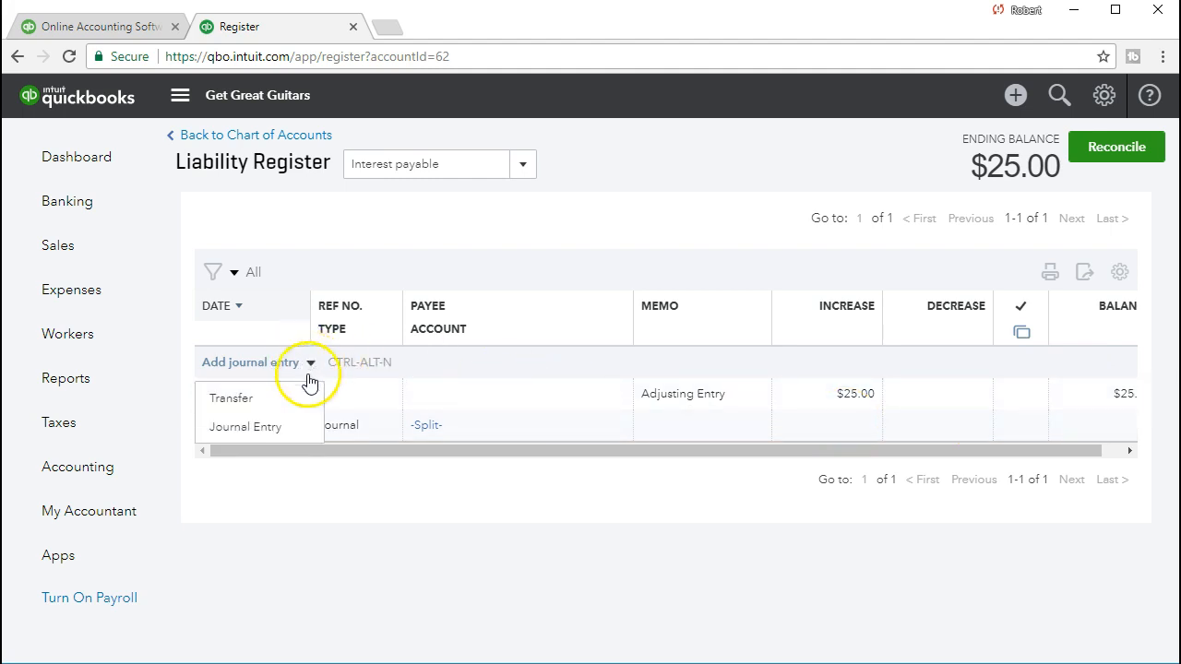
click(276, 424)
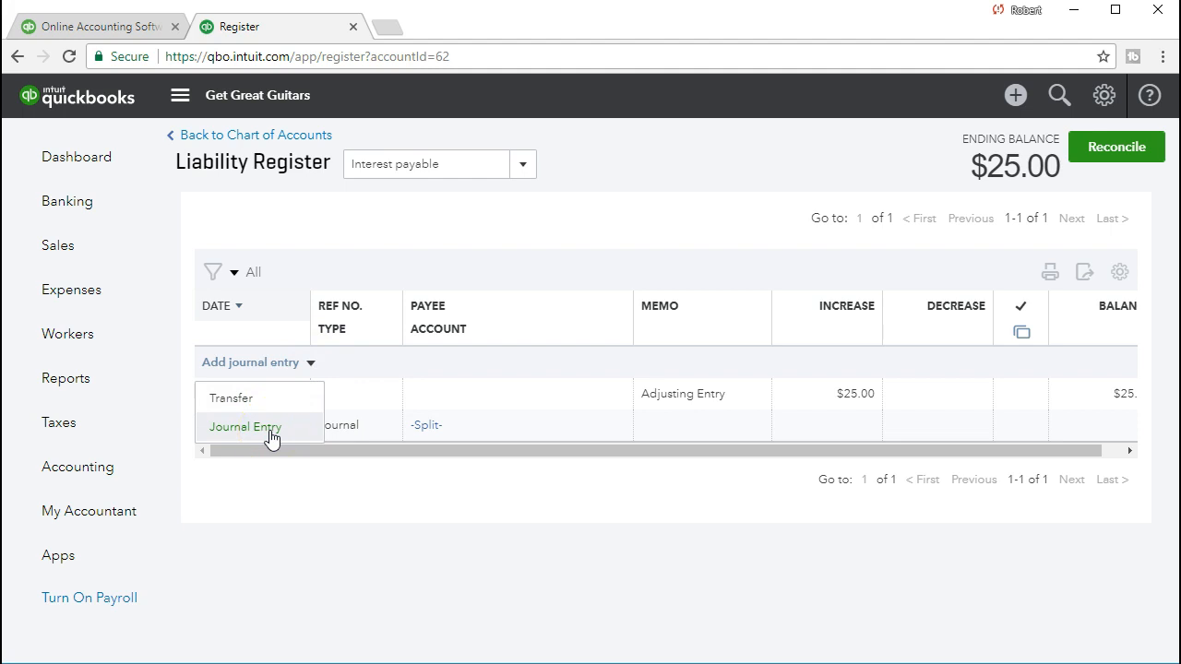
click(270, 429)
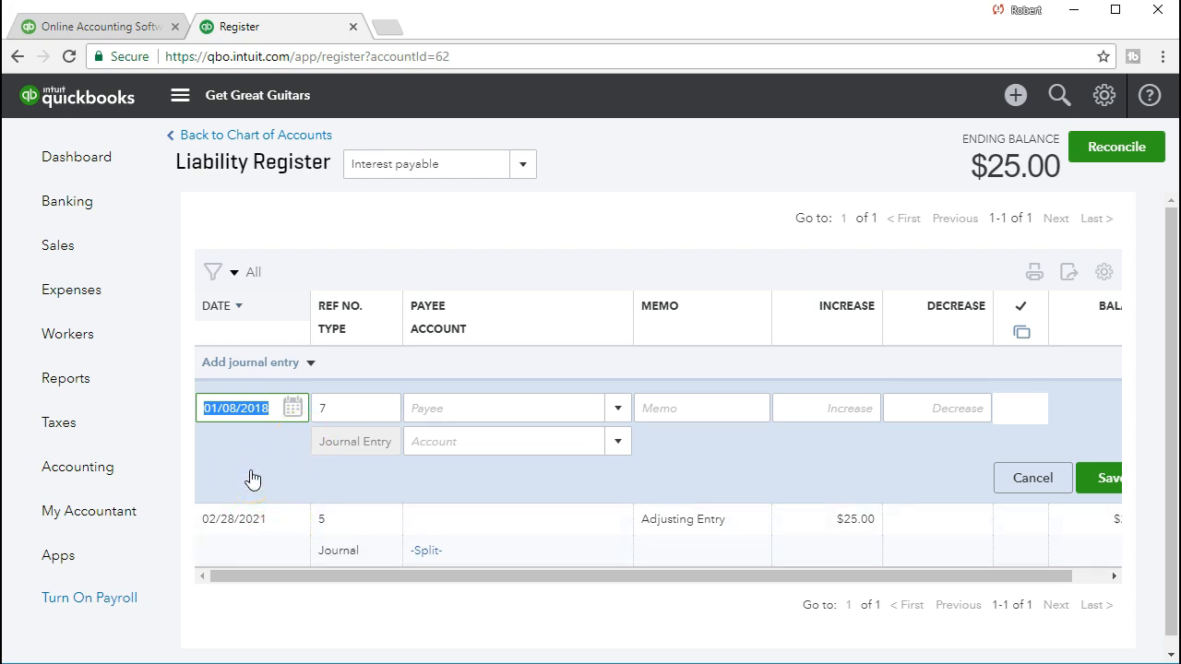
text(030121)
key(Tab)
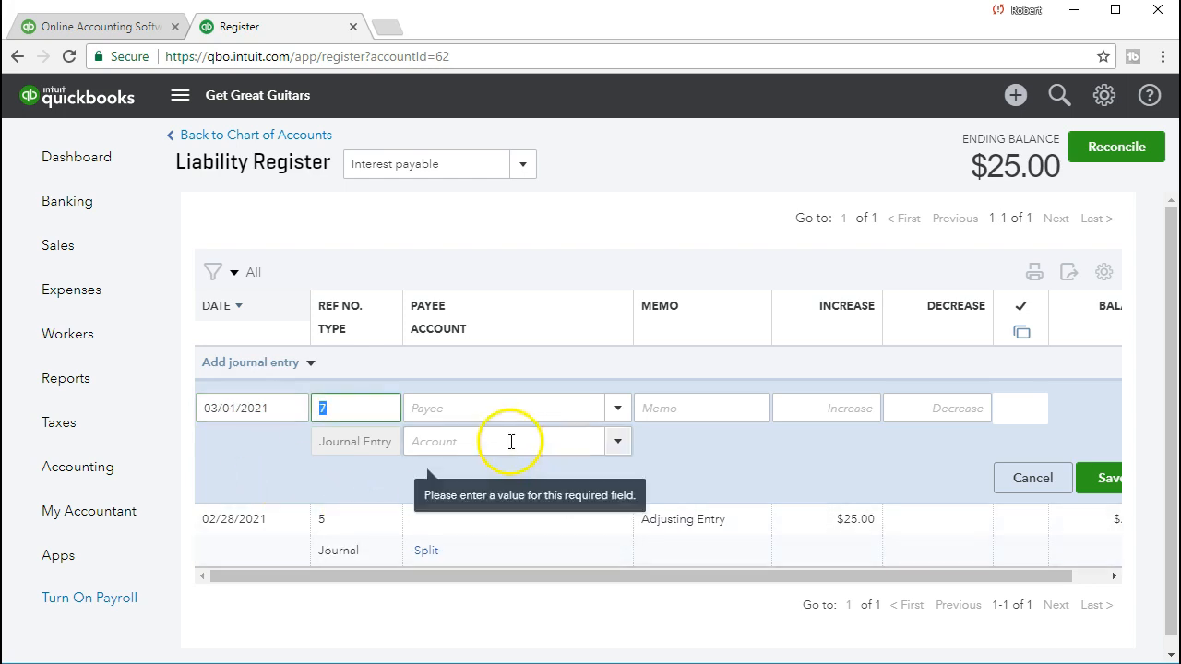
key(Tab)
key(Tab)
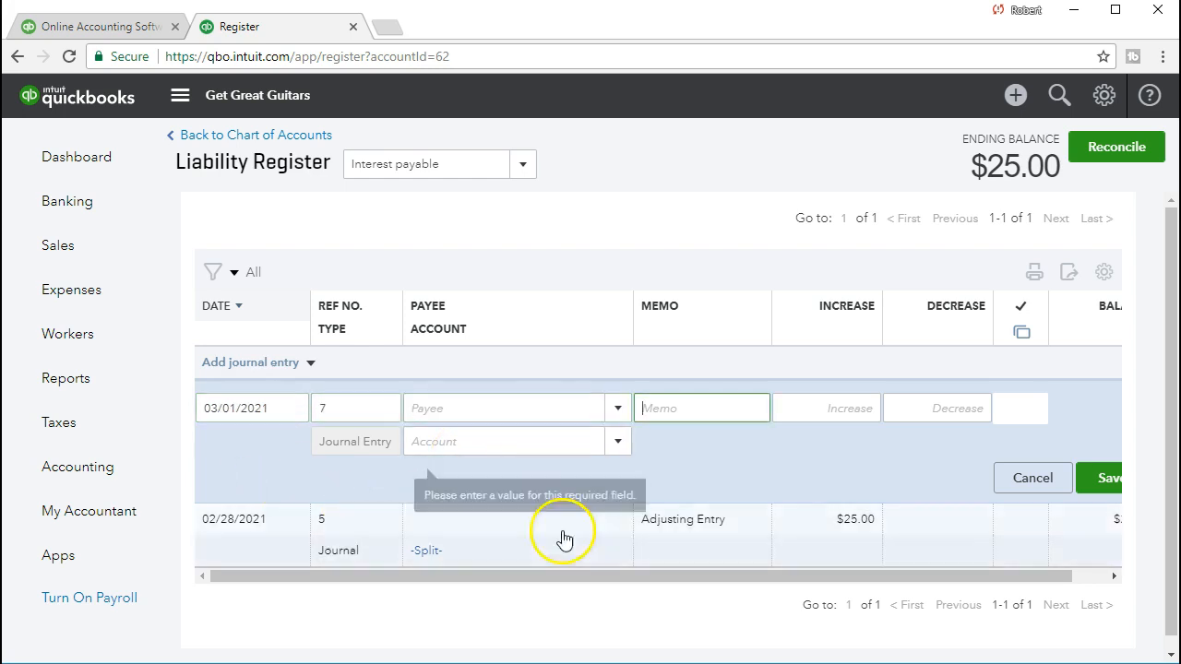
text(Reversing Entry)
key(Tab)
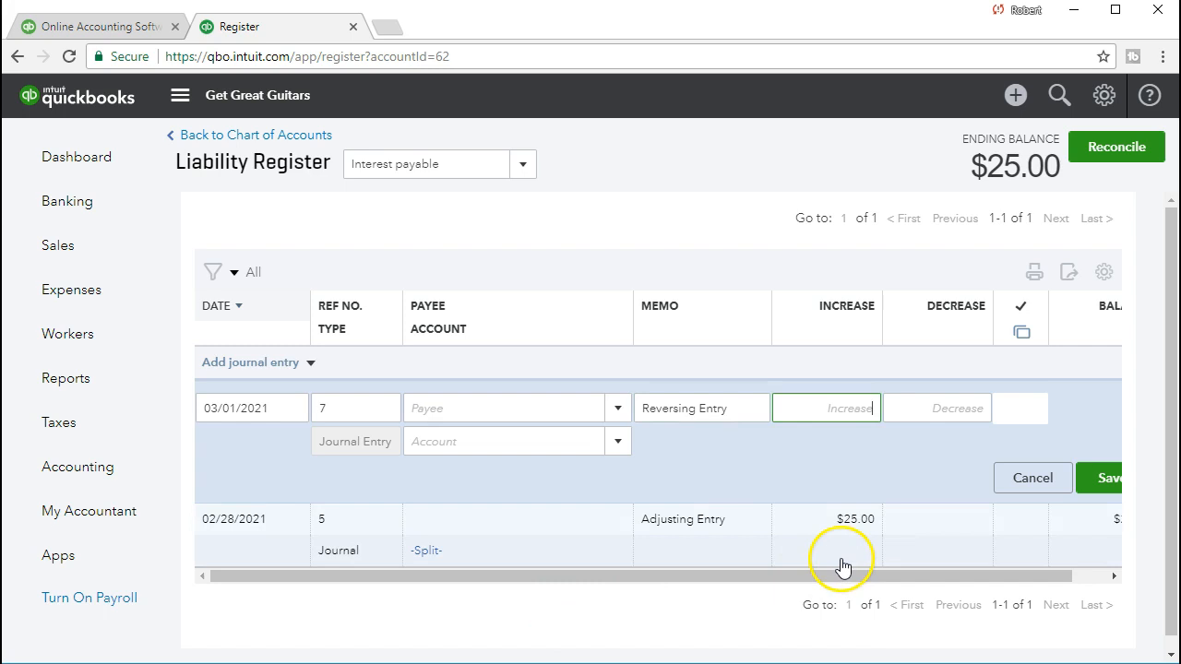
- Enter a 25.00 decrease against the Interest Expense account and save the reversing entry
key(Tab)
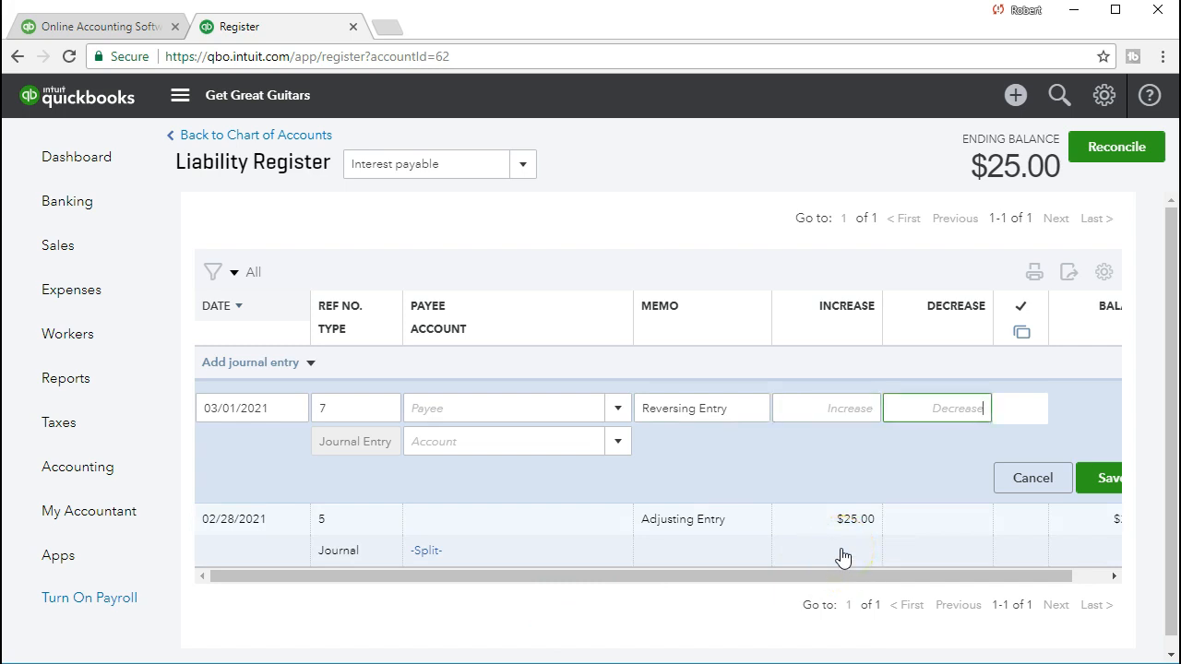
text(25)
key(Tab)
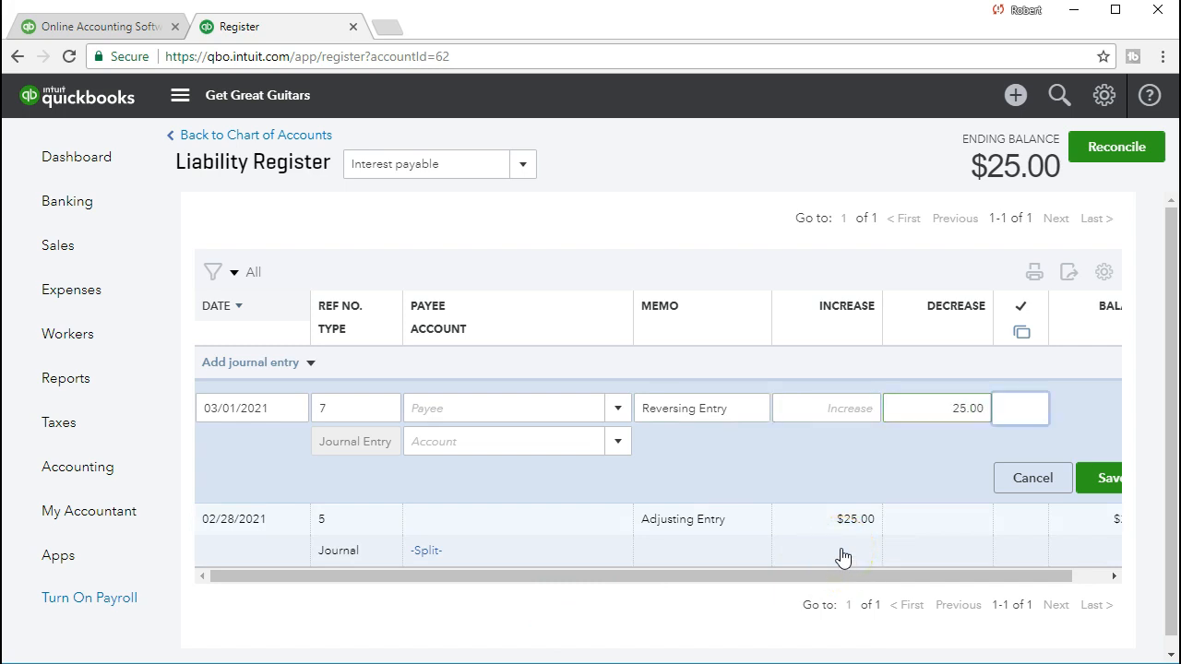
key(Tab)
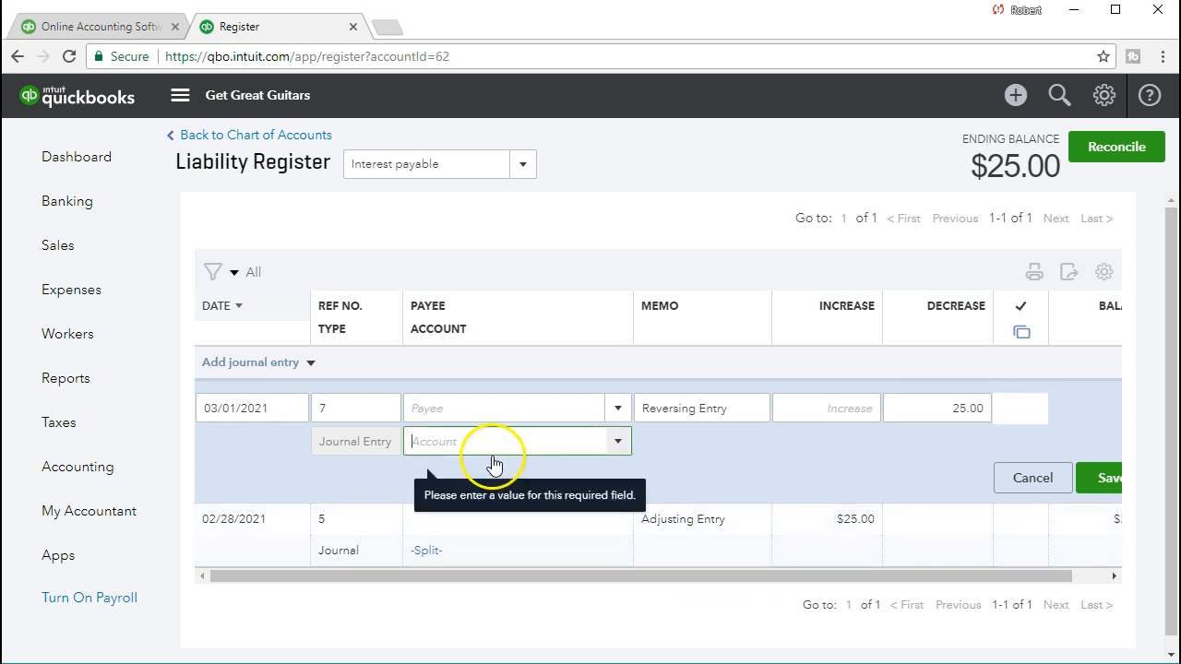
click(623, 445)
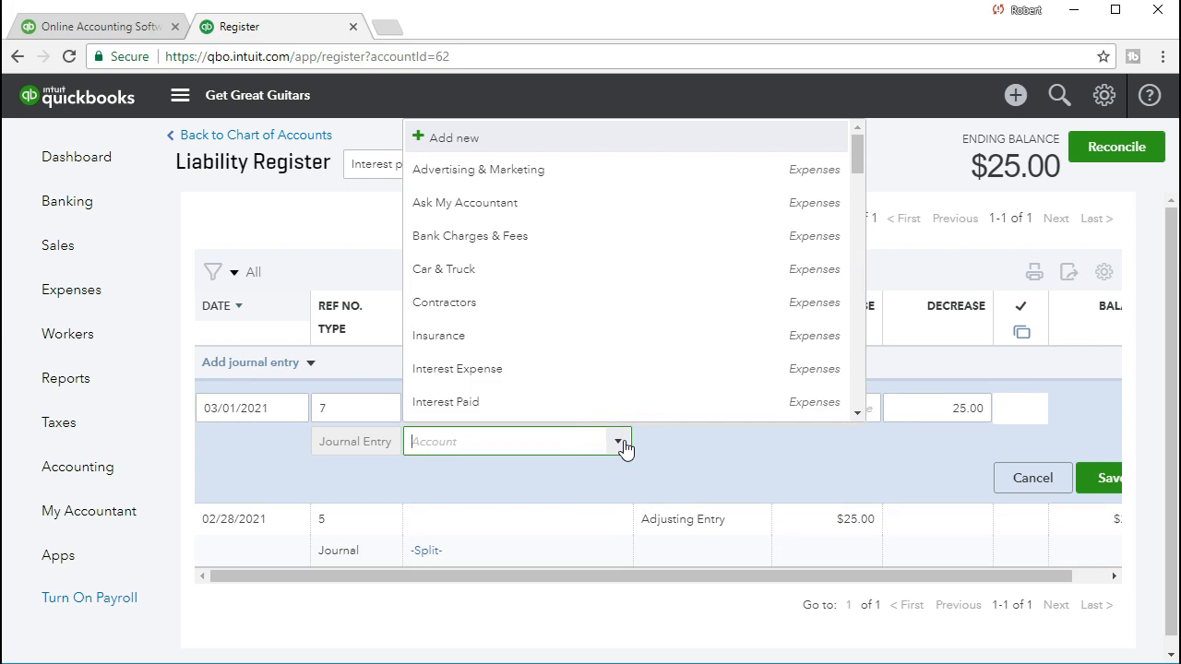
text(Interest Expense)
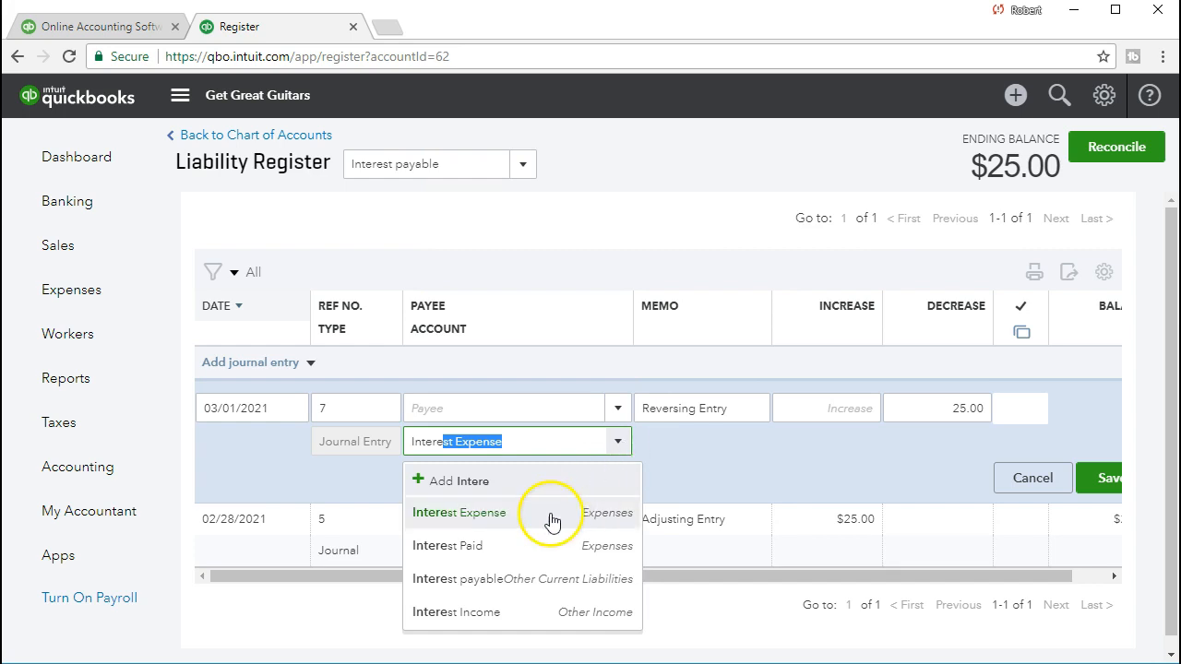
click(589, 522)
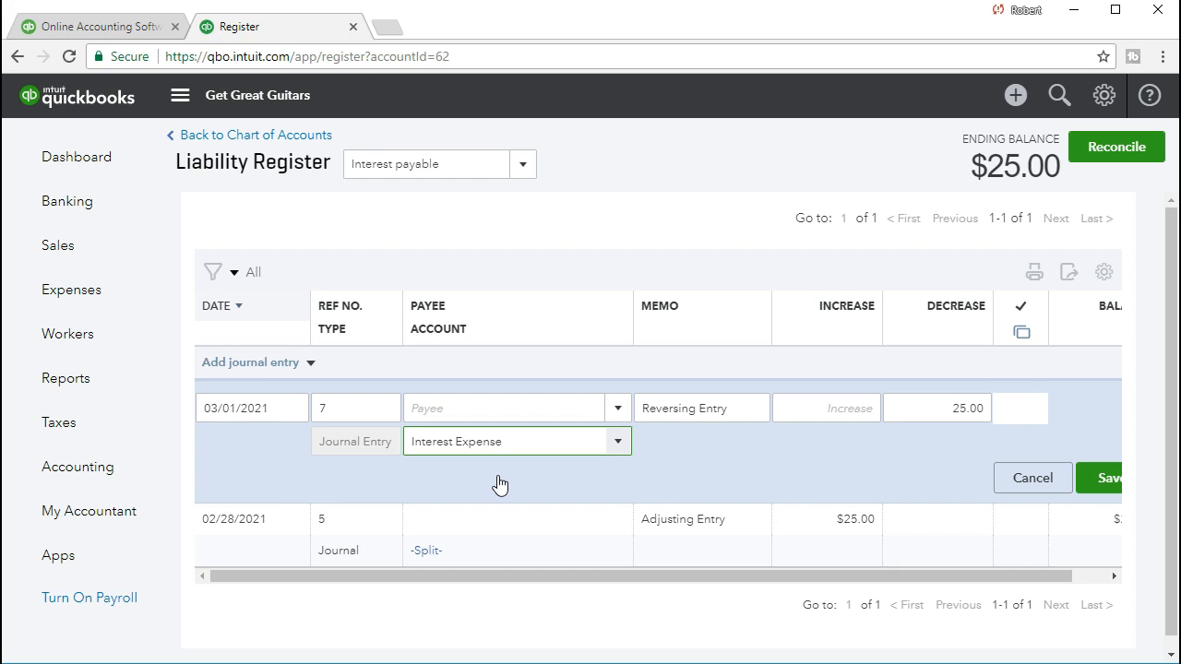
click(1103, 485)
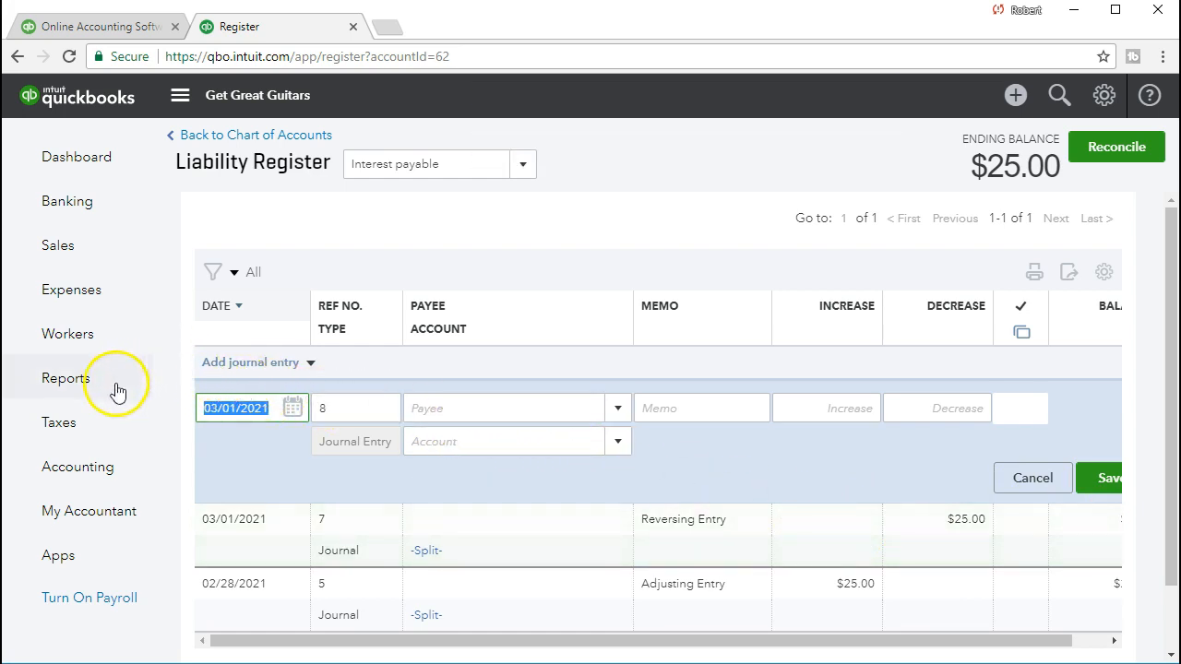
- Run the Balance Sheet report for 01/01/2021 to 02/28/2021 and check the Interest payable line
click(88, 396)
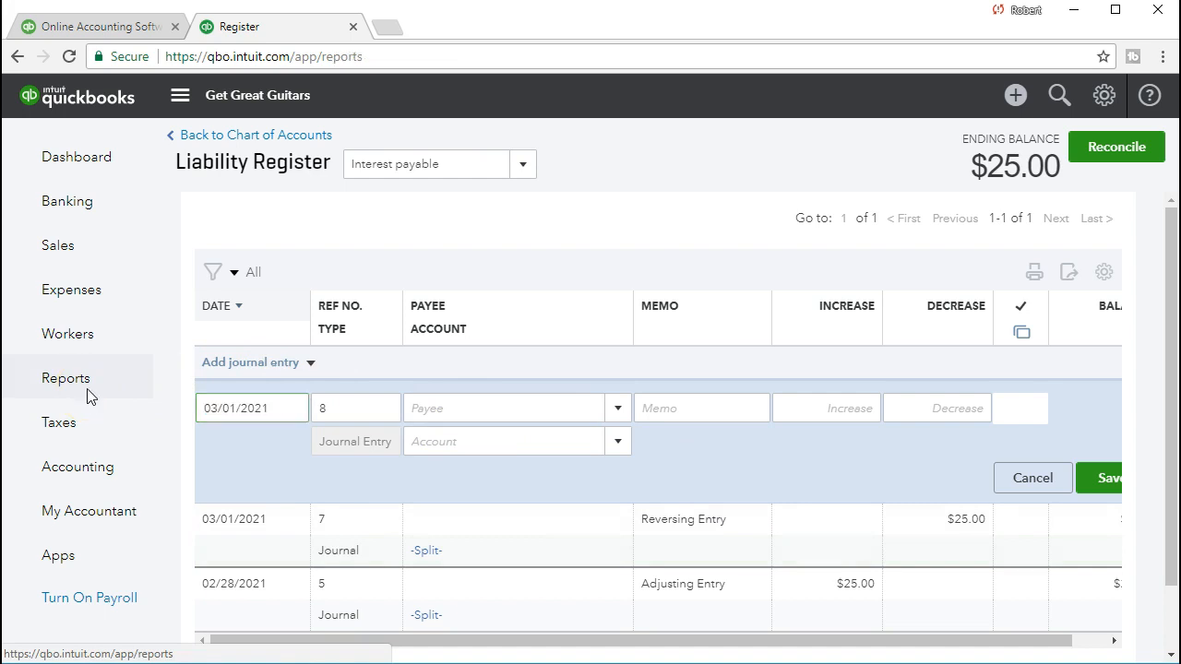
click(244, 498)
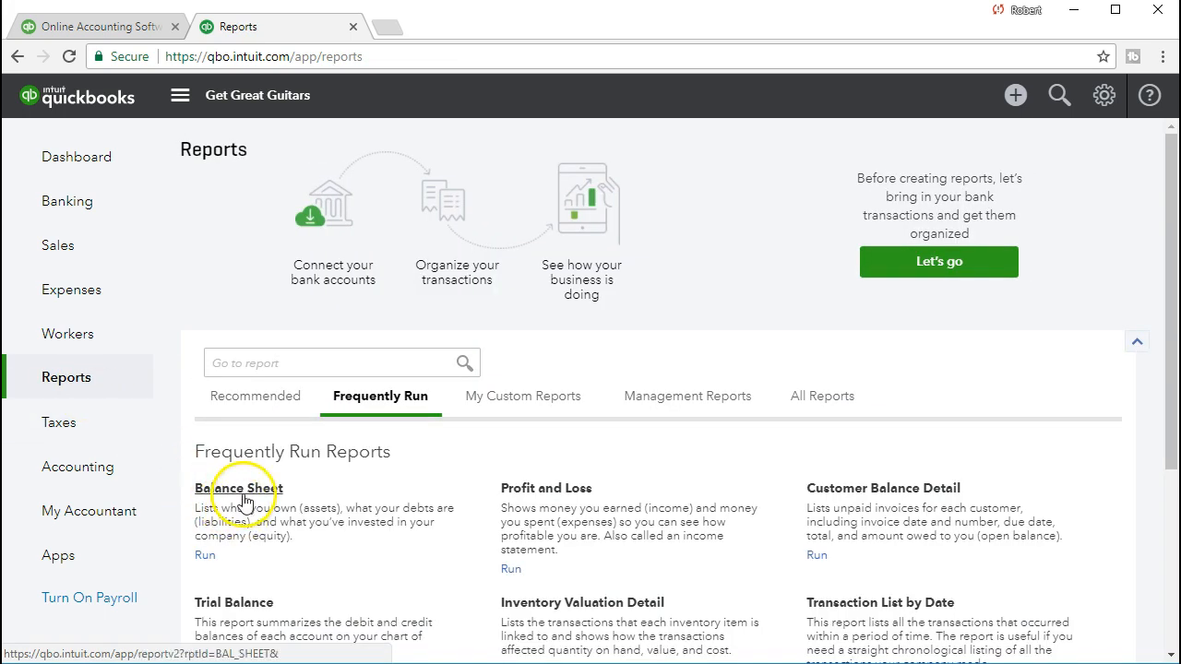
click(462, 180)
text(02)
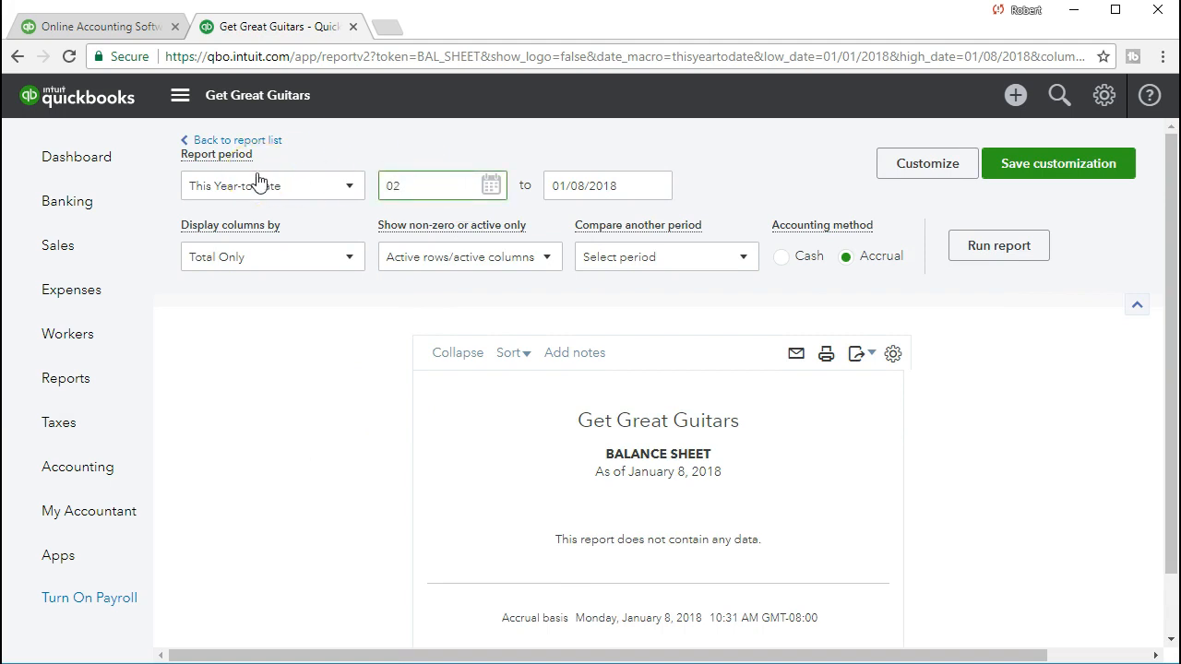
key(BackSpace)
text(10121)
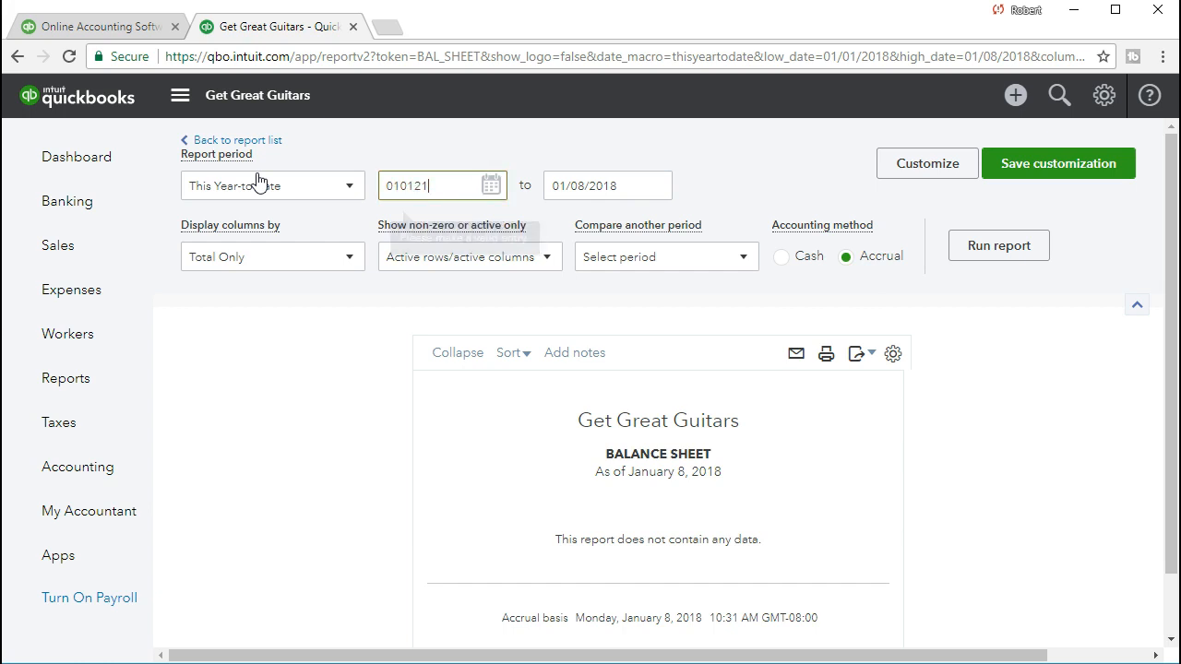
key(Tab)
text(02/28/2)
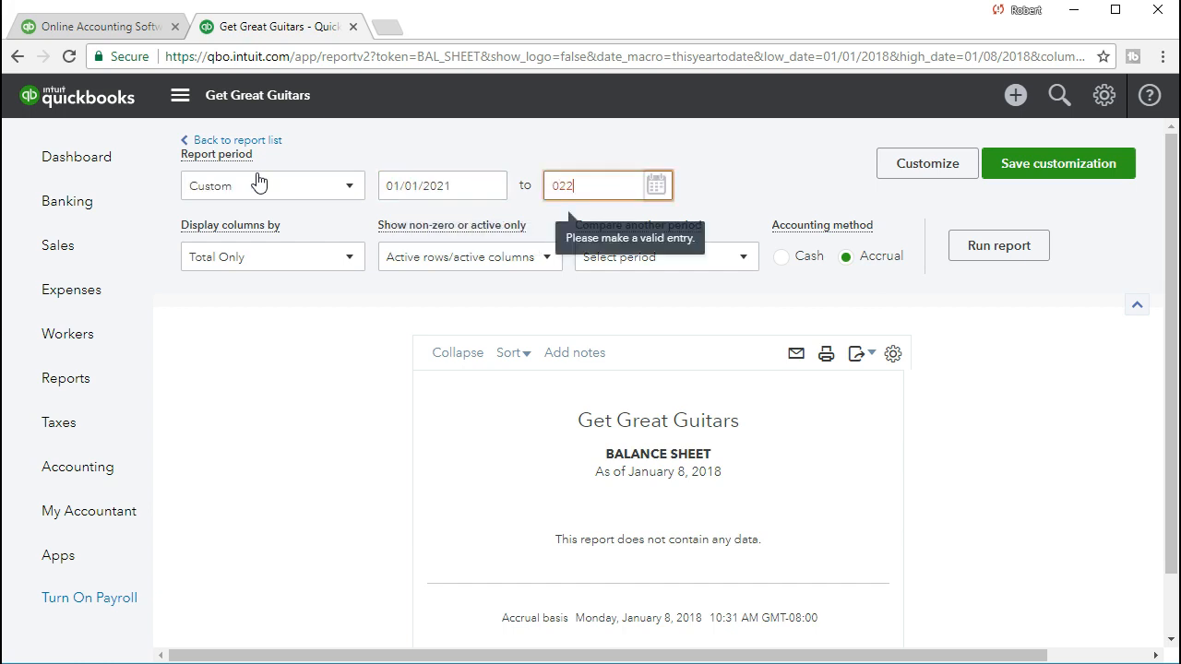
text(021)
key(Tab)
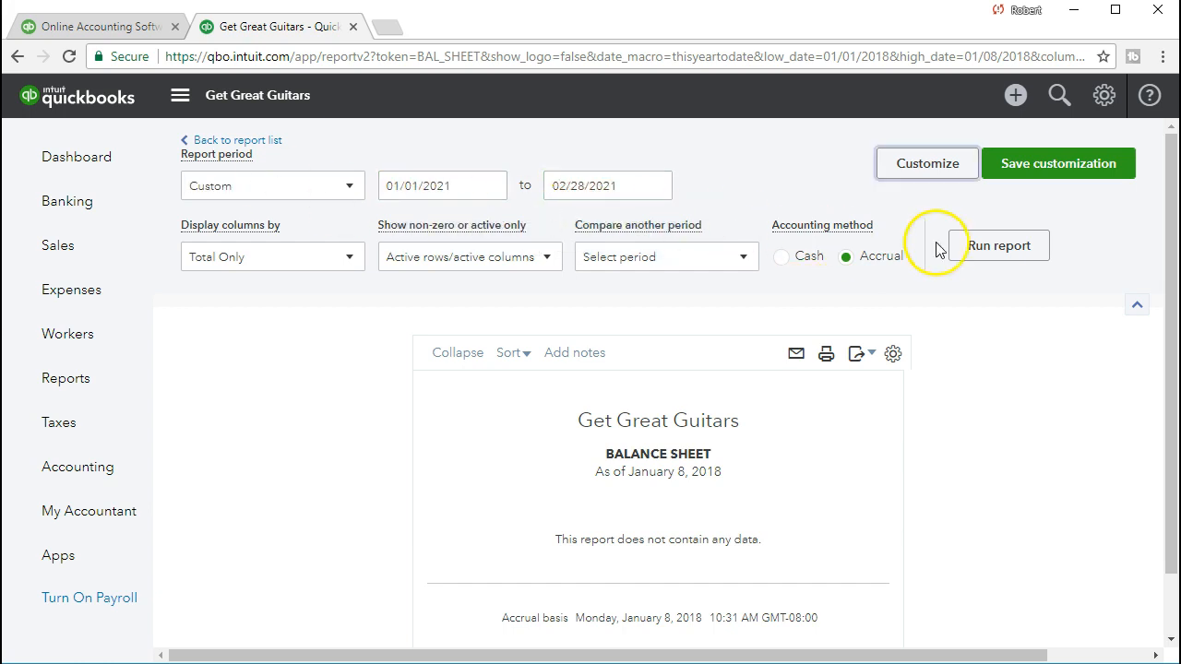
click(964, 249)
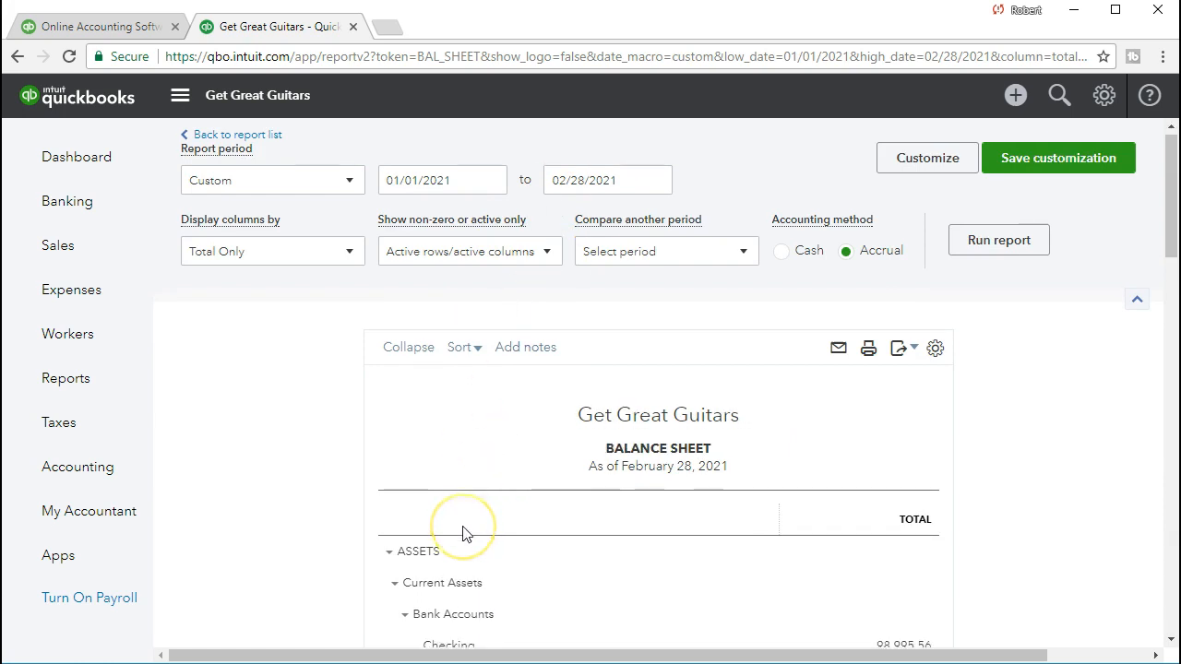
scroll(461, 530, down, 5)
scroll(462, 526, down, 6)
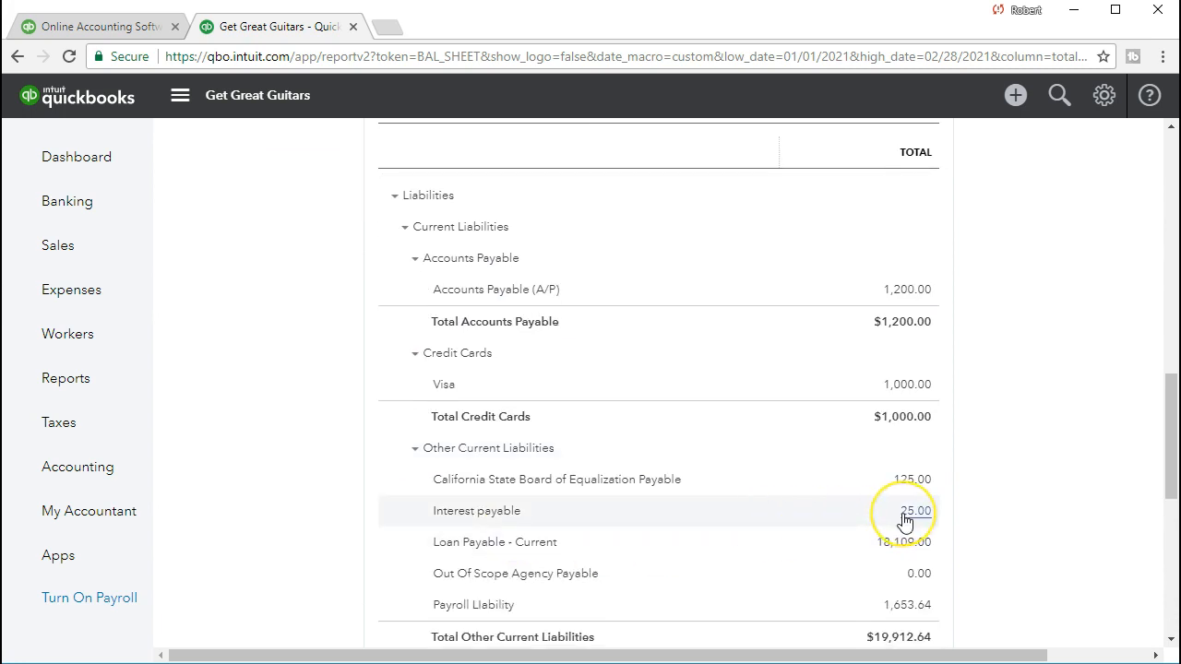
- Rerun the Balance Sheet report with the end date advanced to 03/01/2021
scroll(836, 540, up, 15)
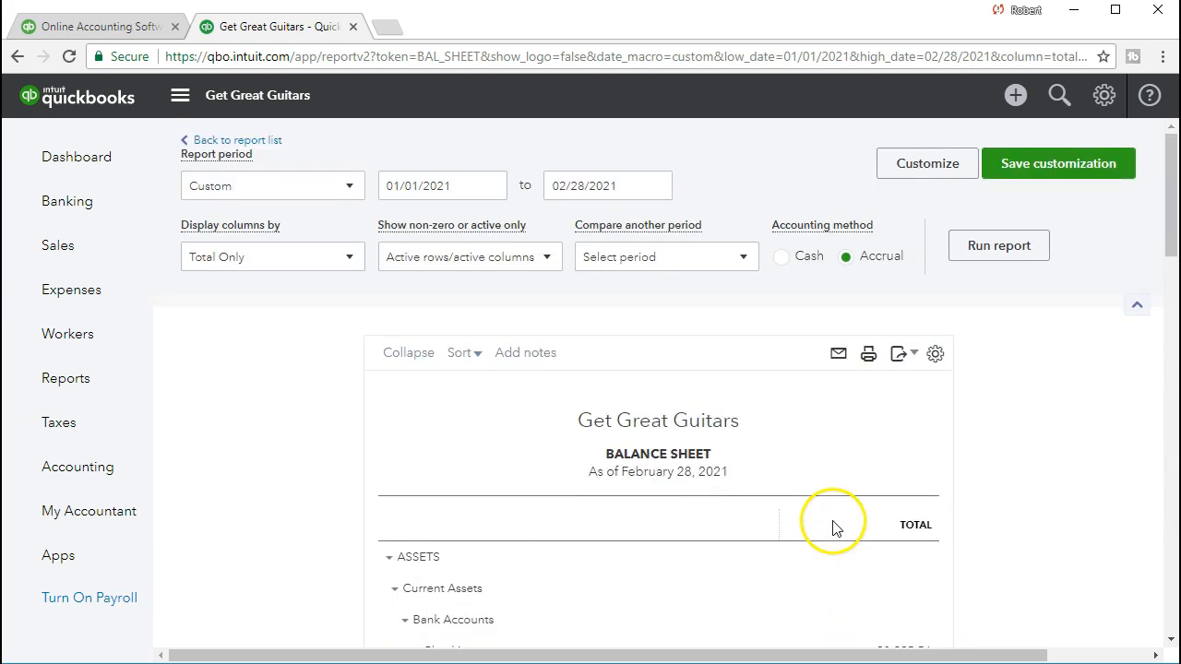
triple_click(633, 196)
key(plus)
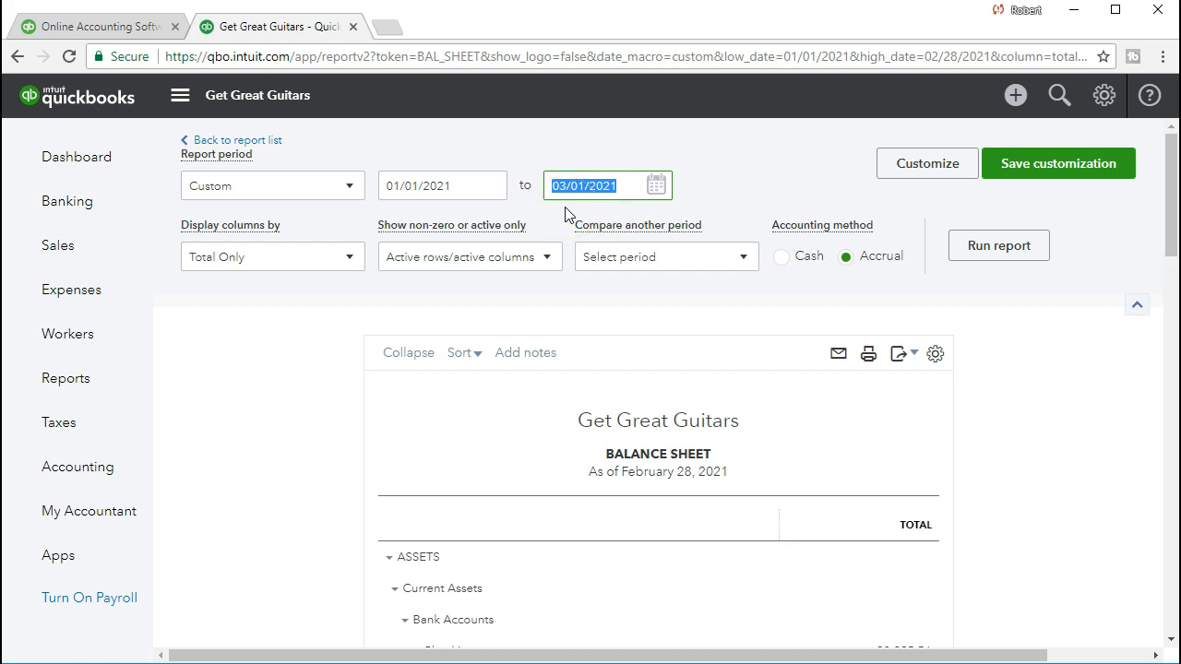
click(972, 266)
- Open the Interest payable transaction detail from the balance sheet and review its adjusting and reversing journal entries
scroll(975, 264, down, 3)
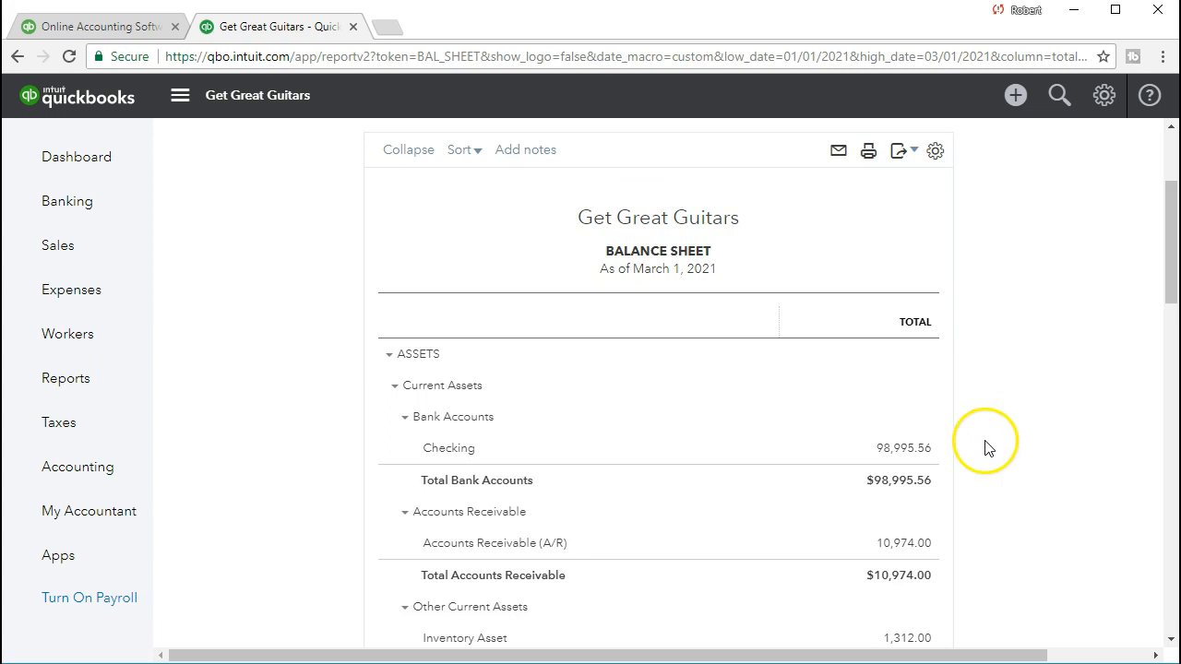
scroll(988, 448, down, 1)
scroll(988, 448, down, 7)
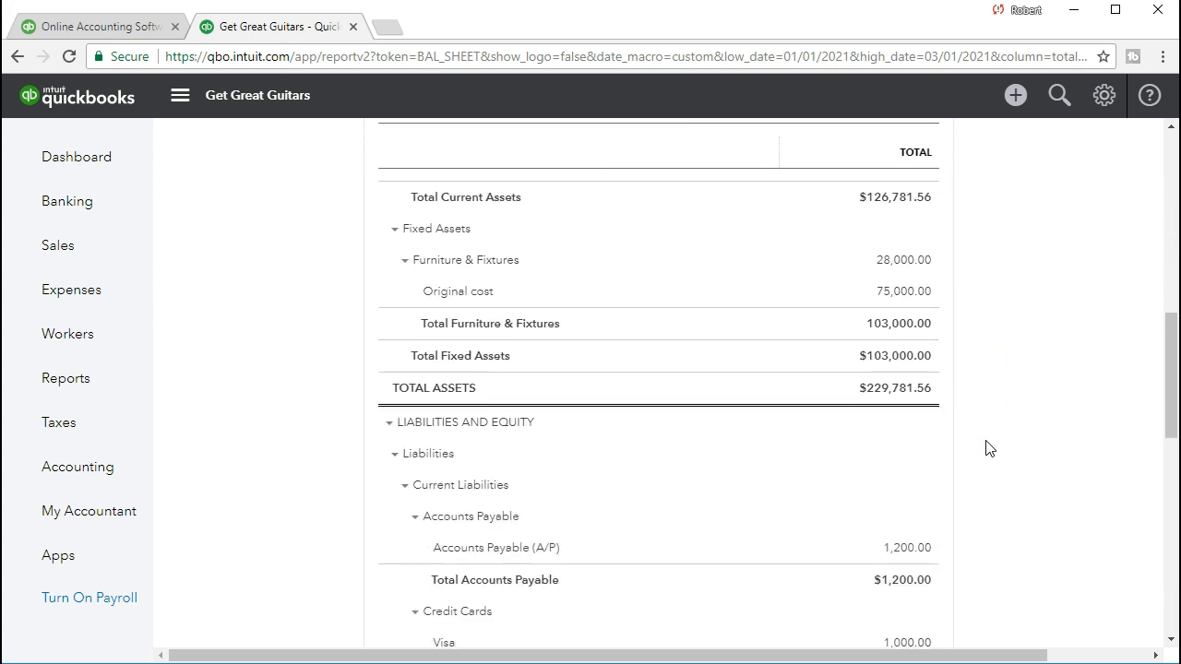
scroll(987, 448, down, 1)
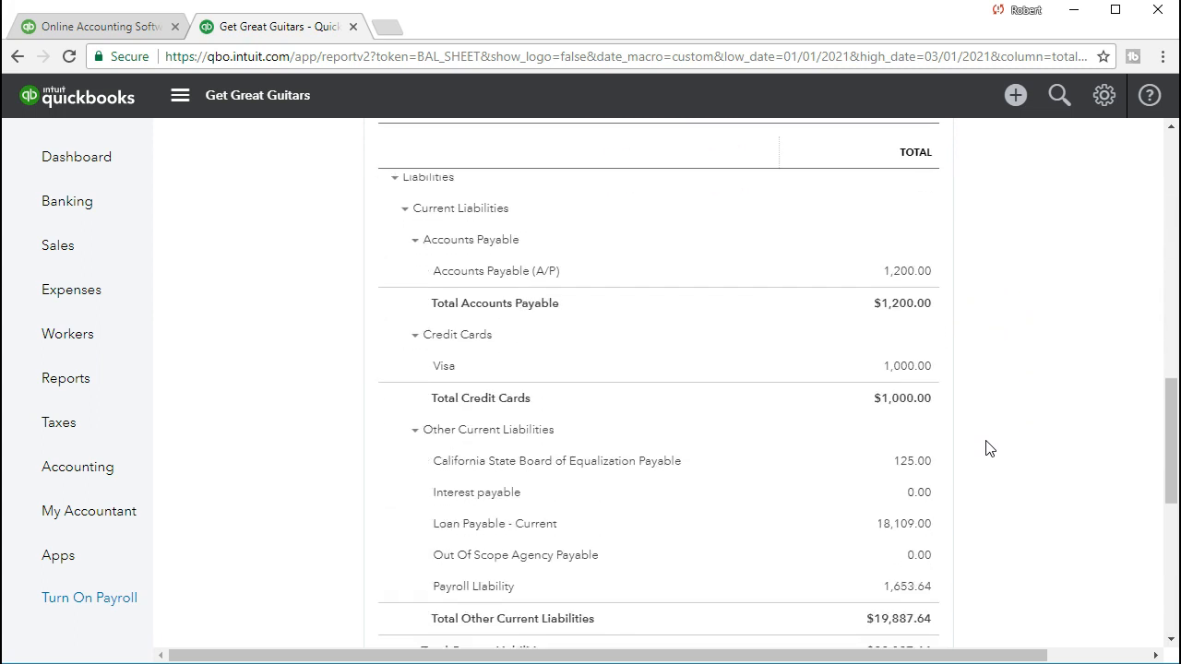
click(917, 503)
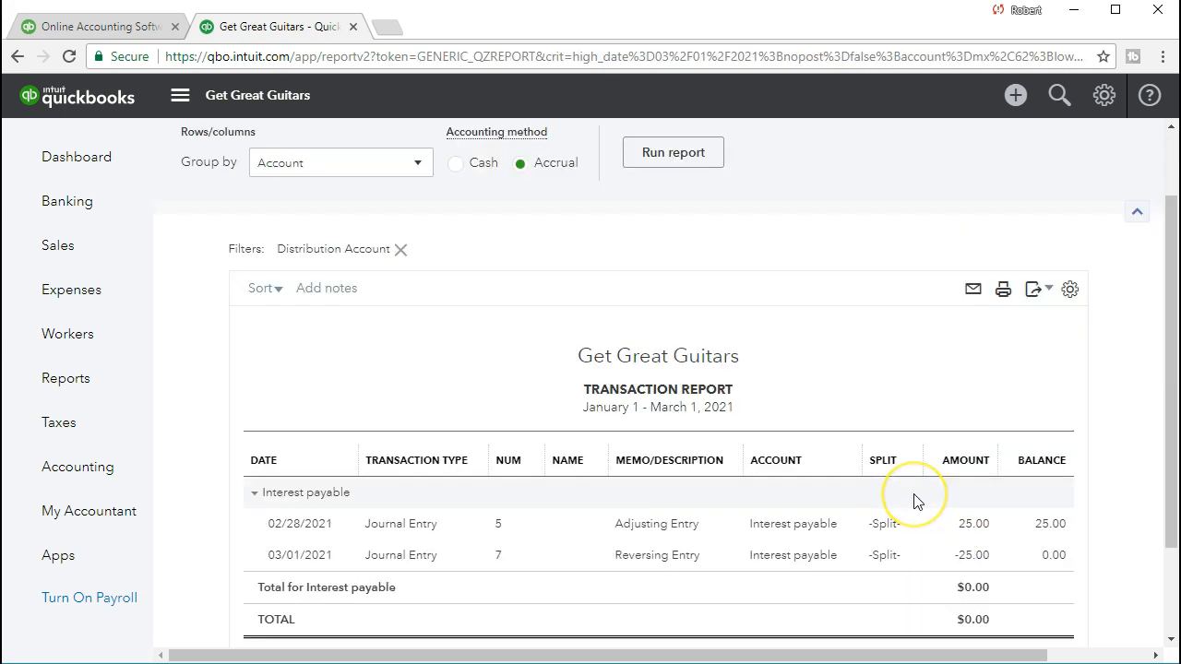
click(974, 431)
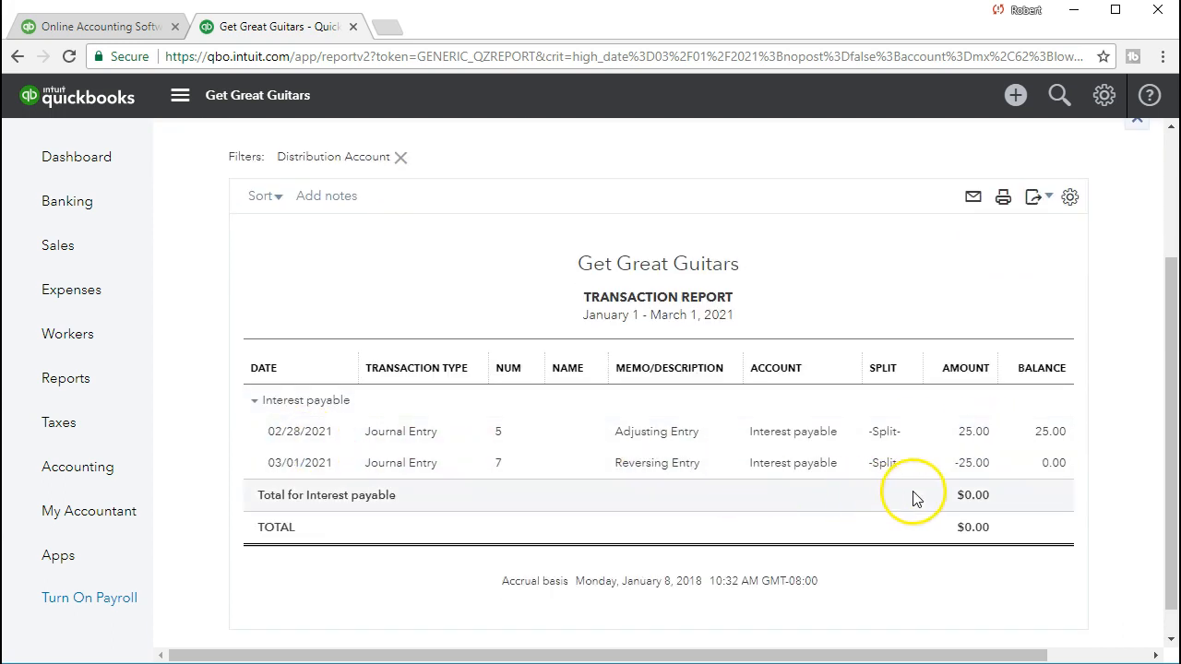
click(973, 465)
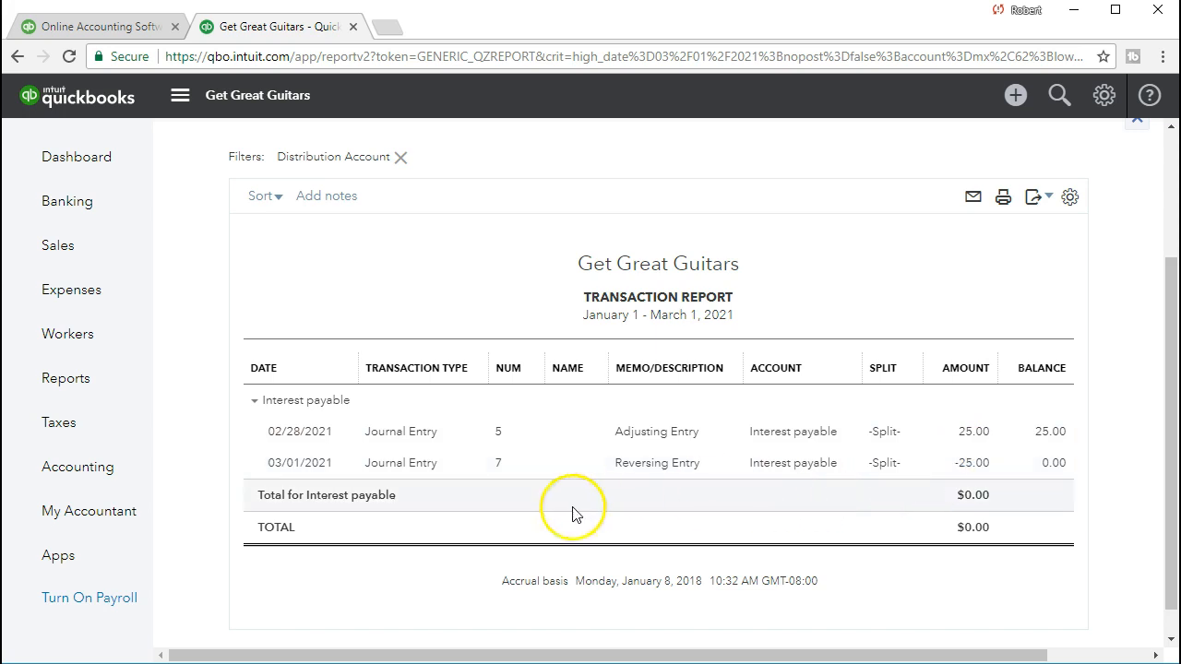
- Run the Profit and Loss report for 03/01/2021 to 03/31/2021 and check the Interest Expense line
click(68, 388)
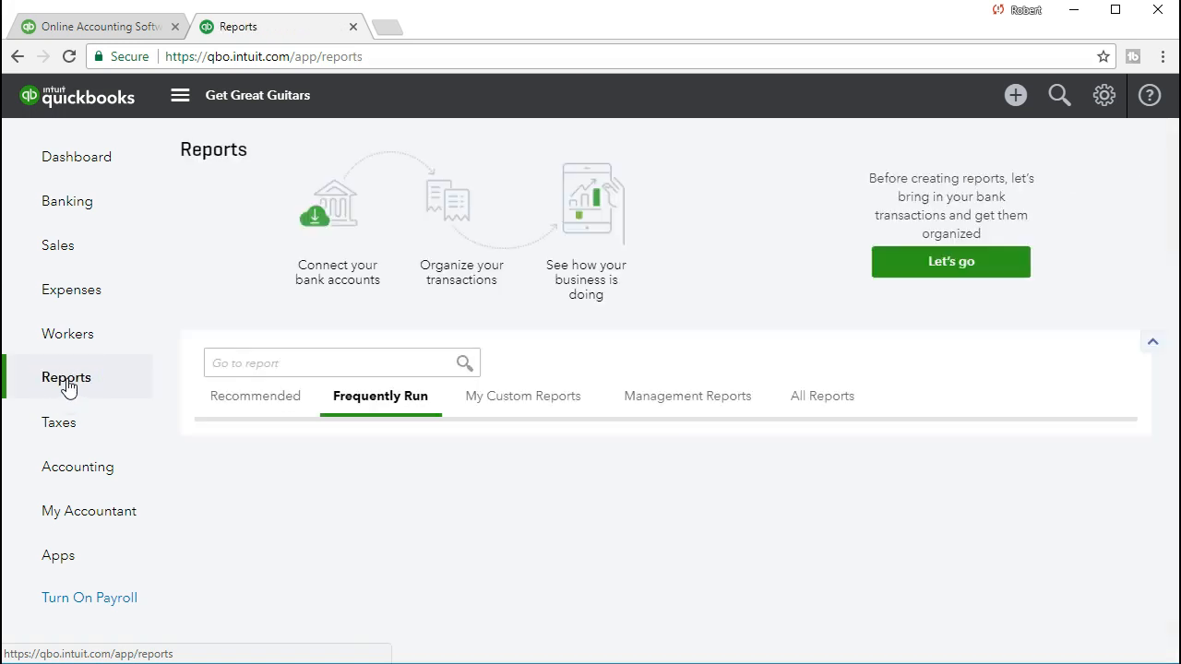
click(535, 491)
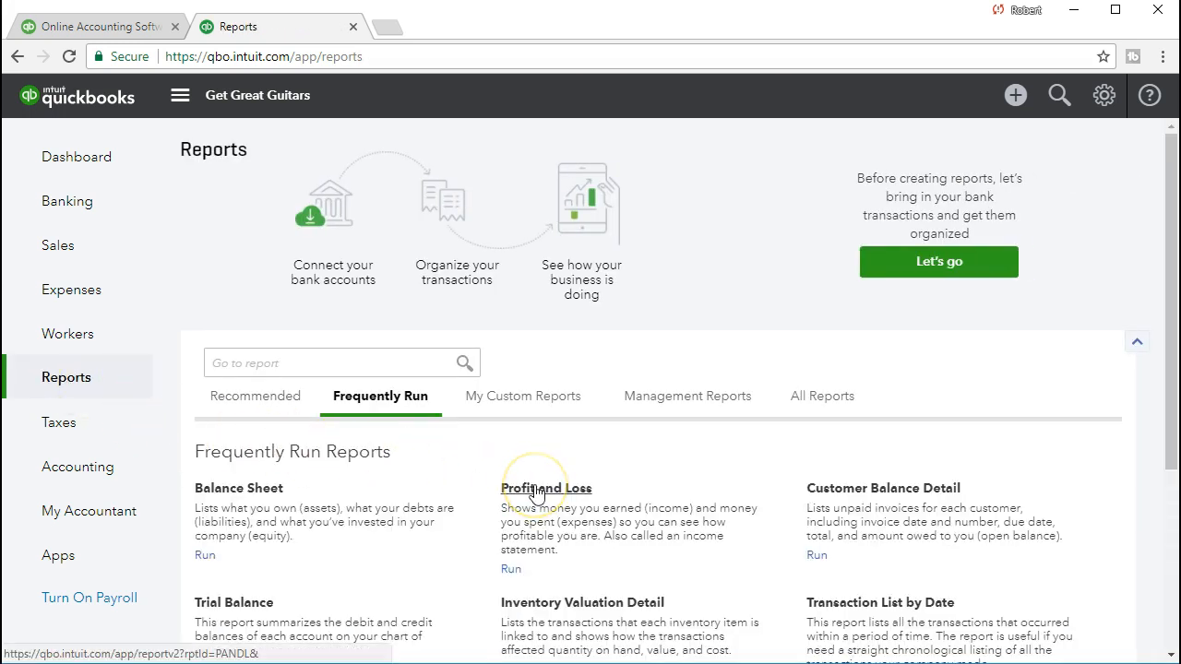
scroll(527, 488, up, 2)
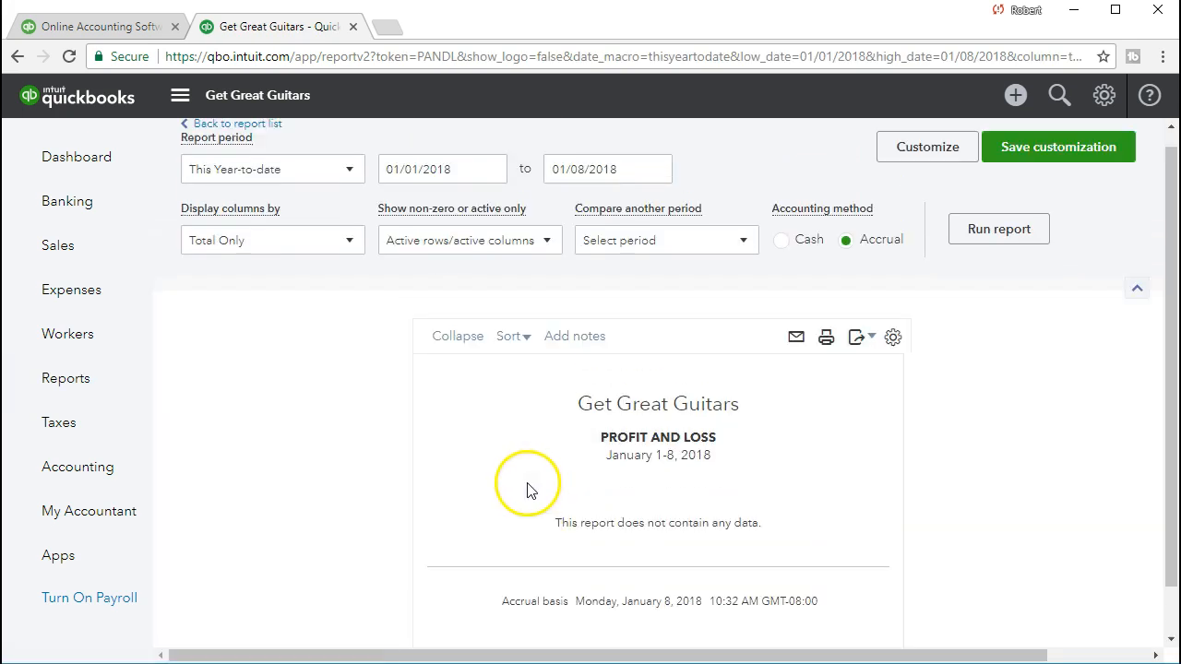
click(465, 185)
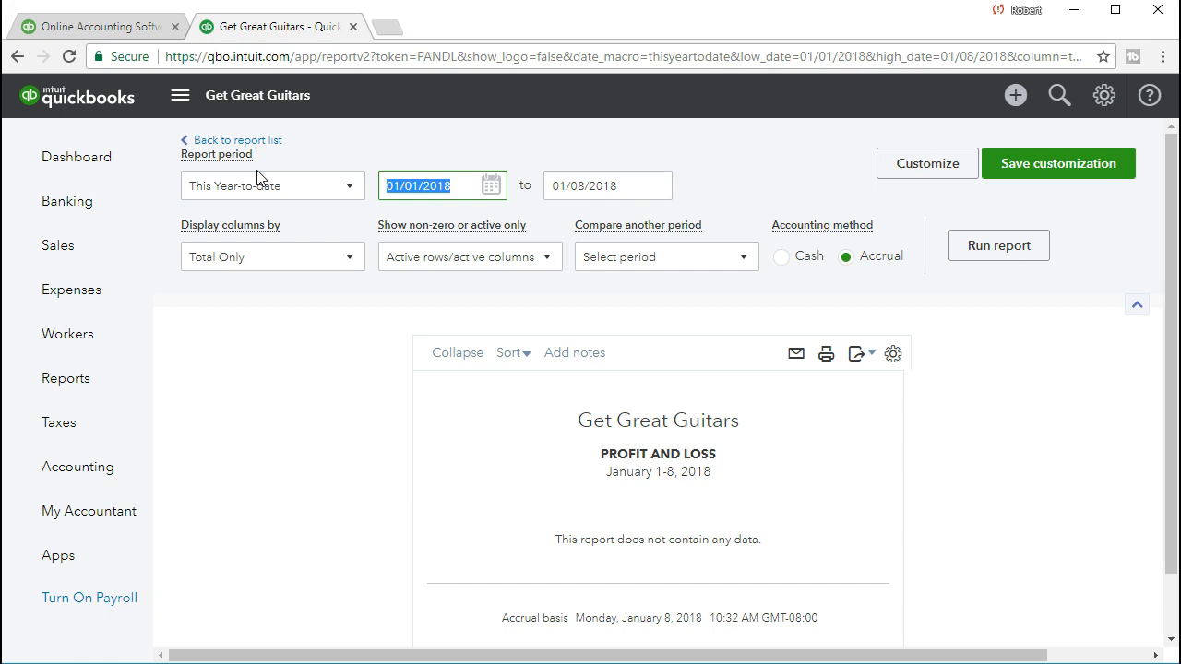
text(03)
text(/01/2021)
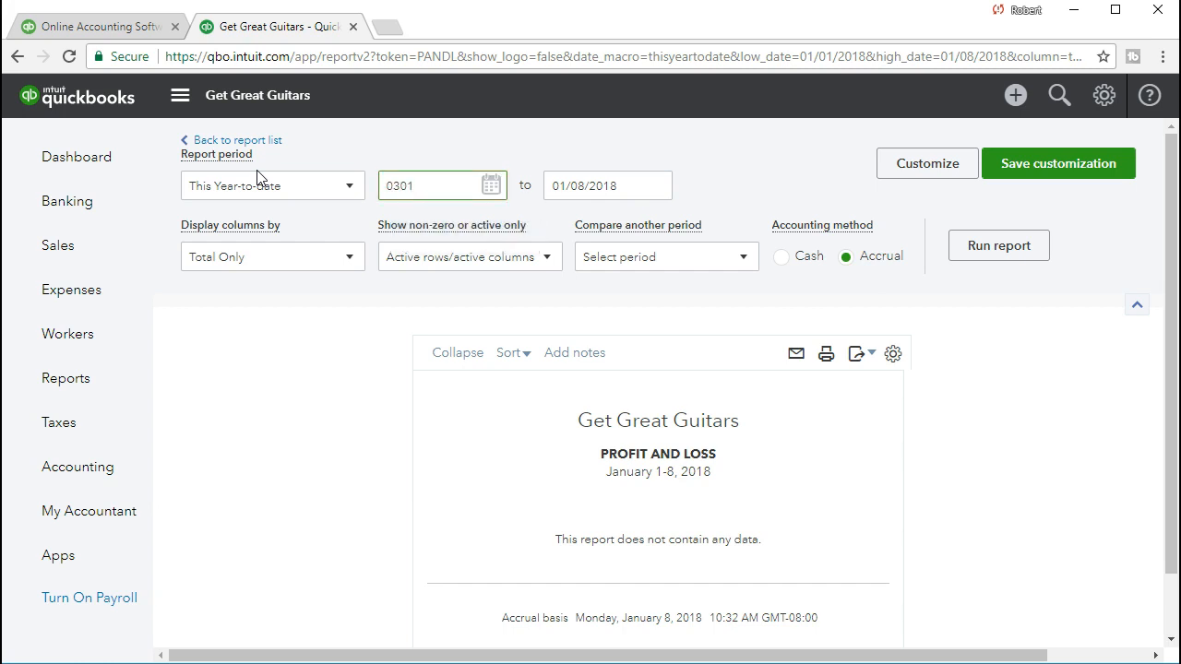
key(Tab)
text(03)
text(/31/2021)
key(Tab)
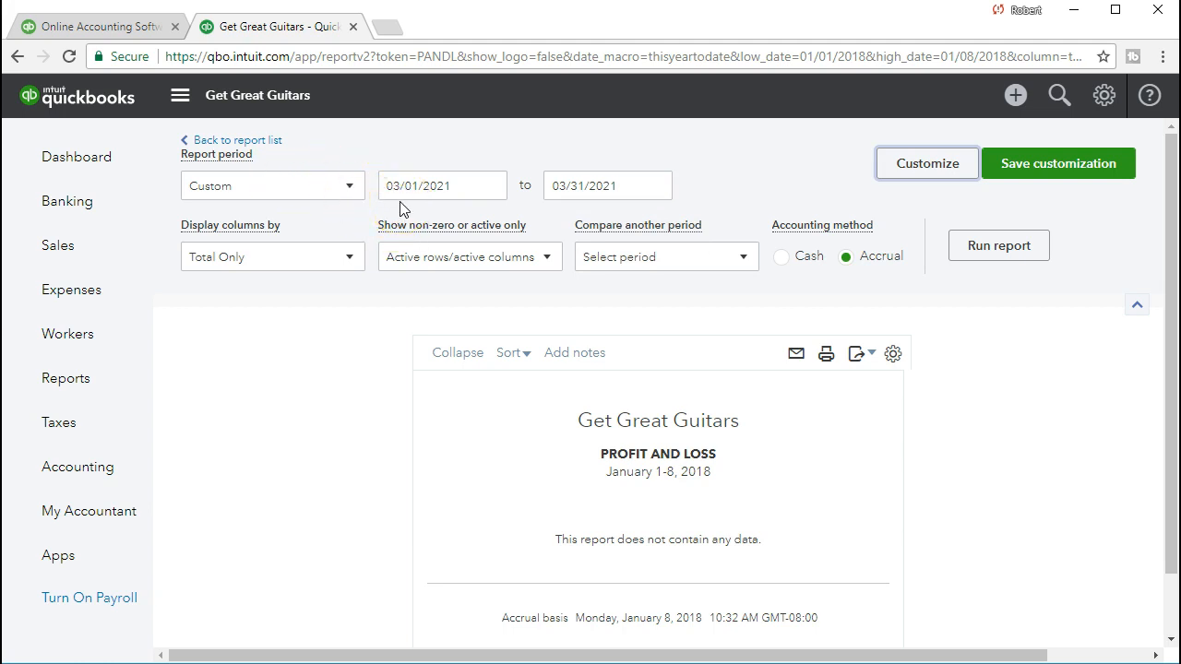
click(961, 256)
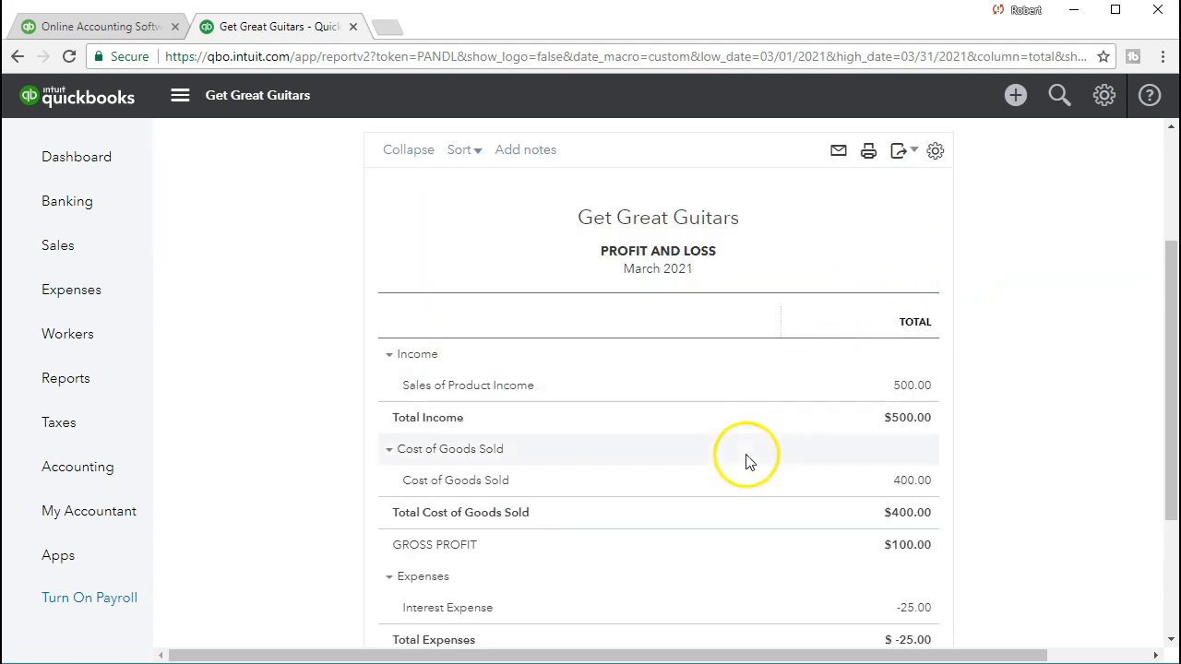
scroll(738, 467, down, 1)
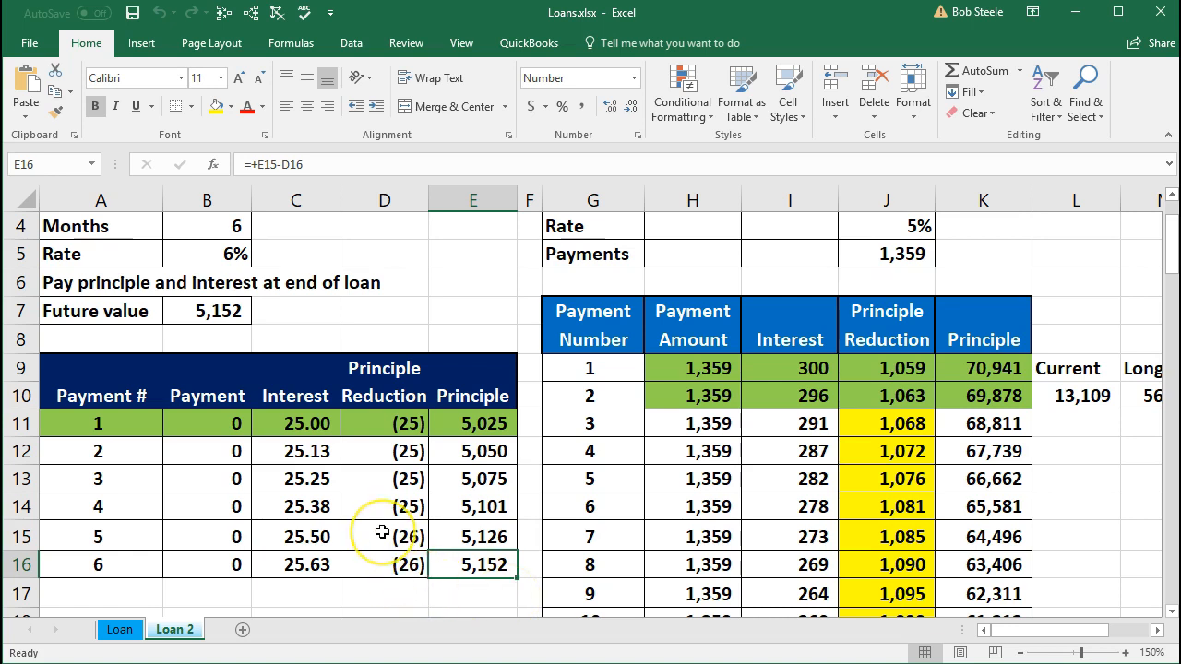
- Review the loan amount and future value formula in the Excel loan sheet, then return to the Profit and Loss report
scroll(382, 390, up, 1)
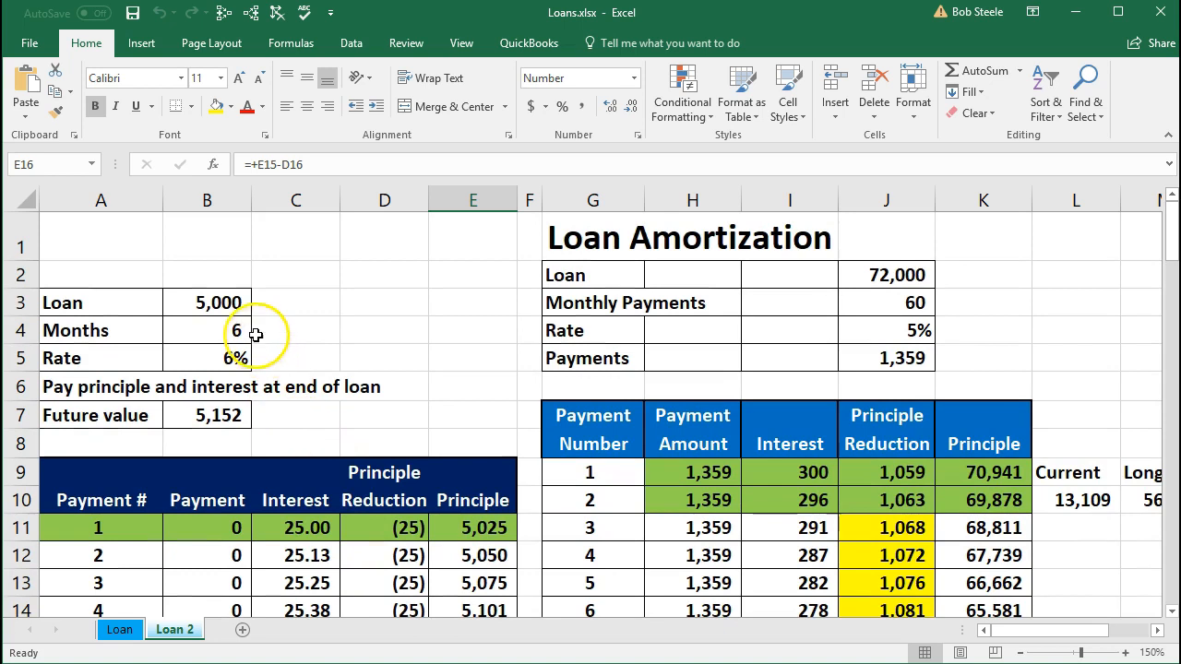
click(230, 300)
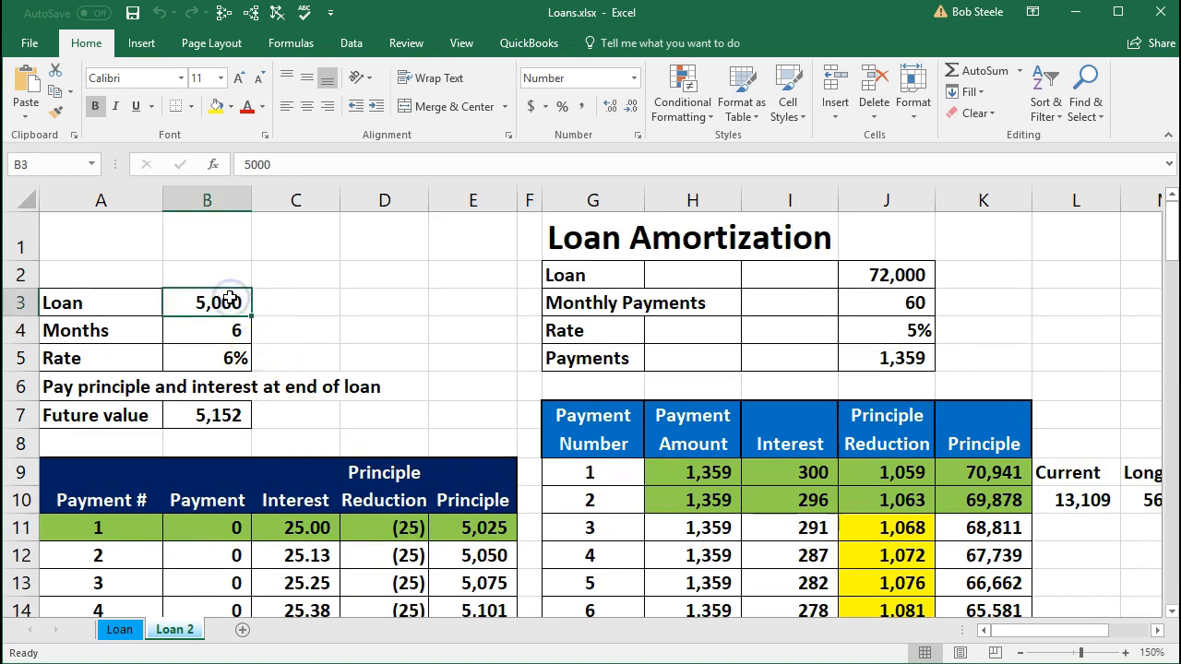
scroll(237, 302, down, 1)
click(212, 315)
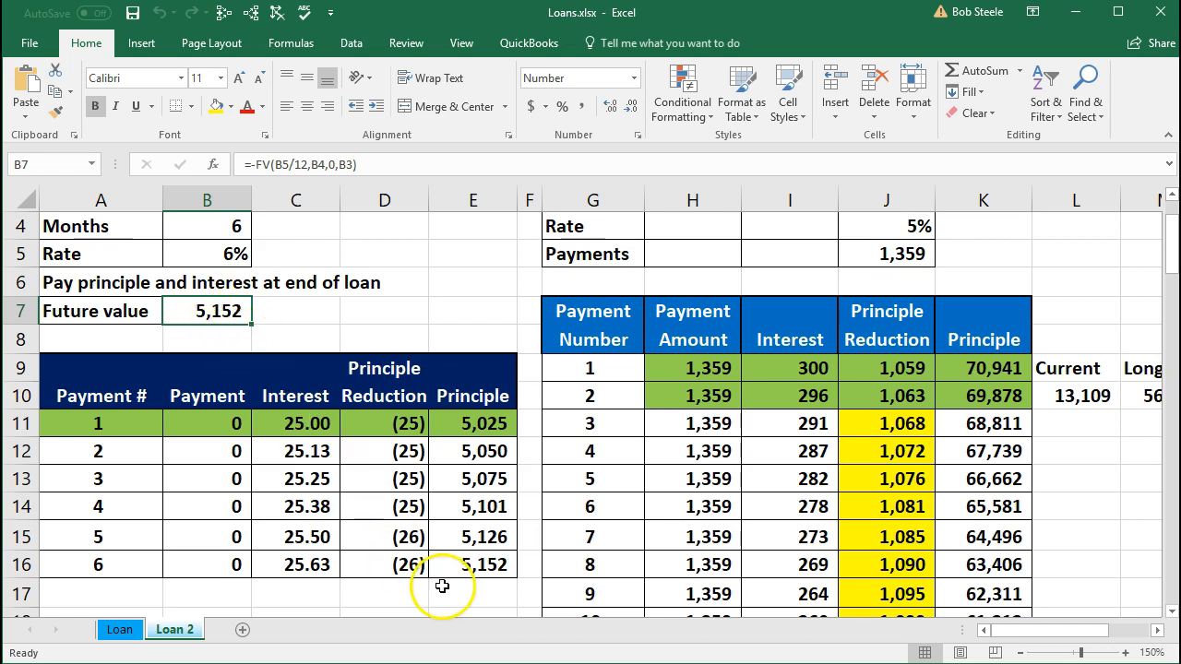
click(1073, 21)
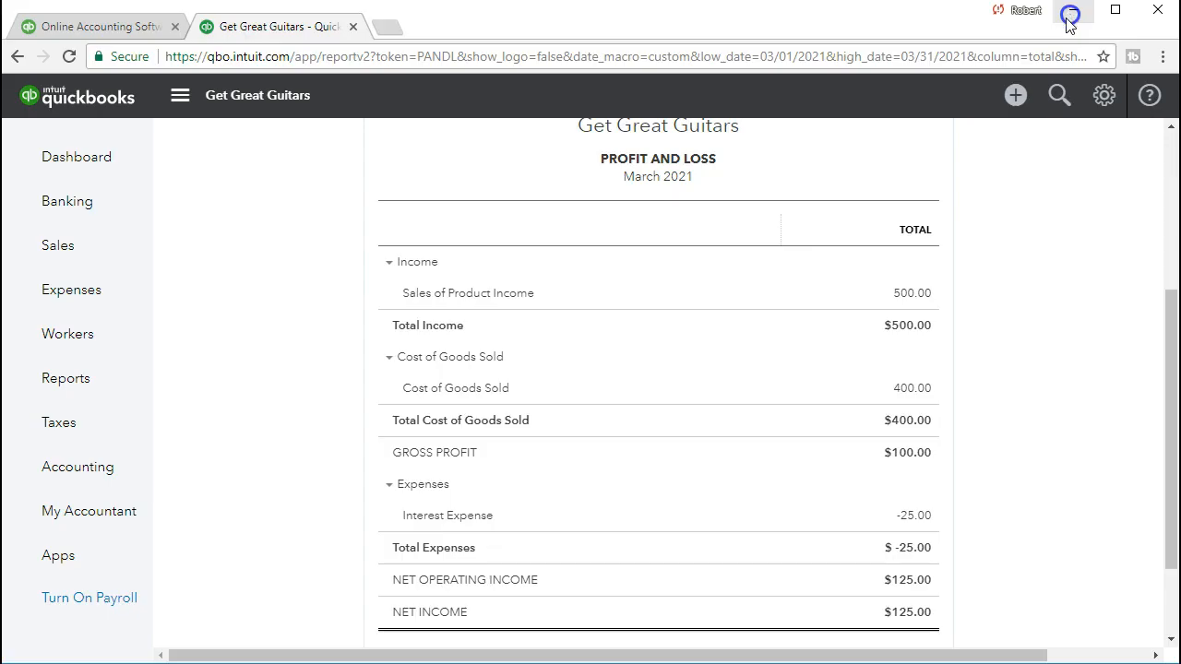
click(908, 526)
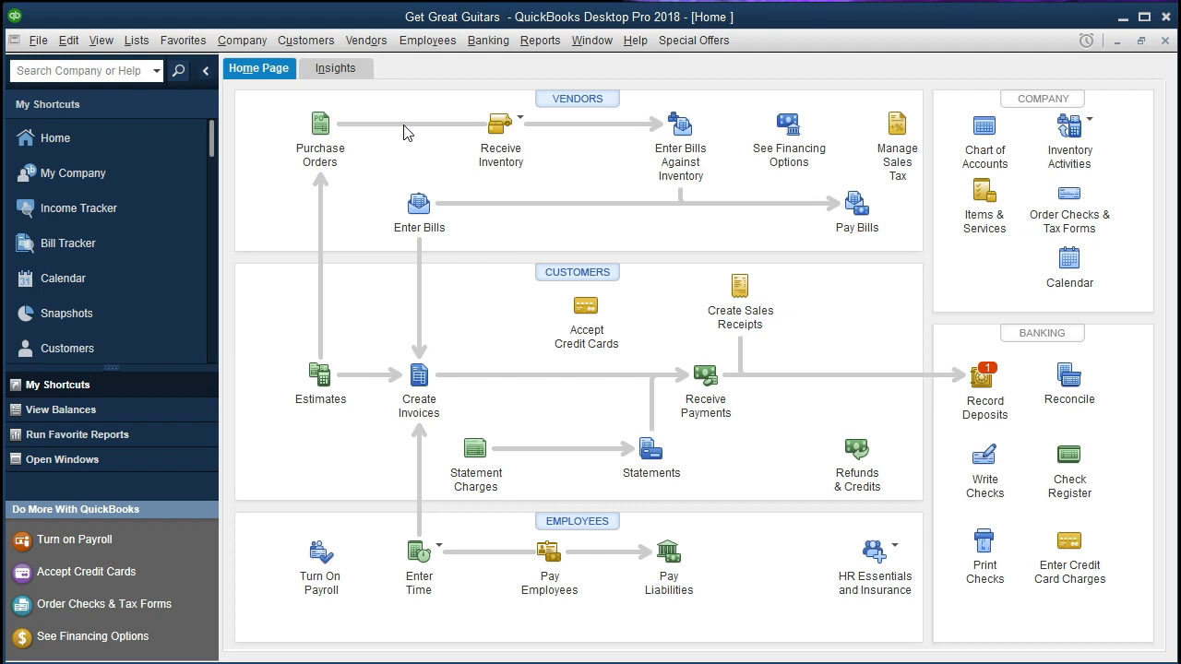
- Switch to QuickBooks Desktop, show the open windows list, and close the open Balance Sheet report
click(41, 48)
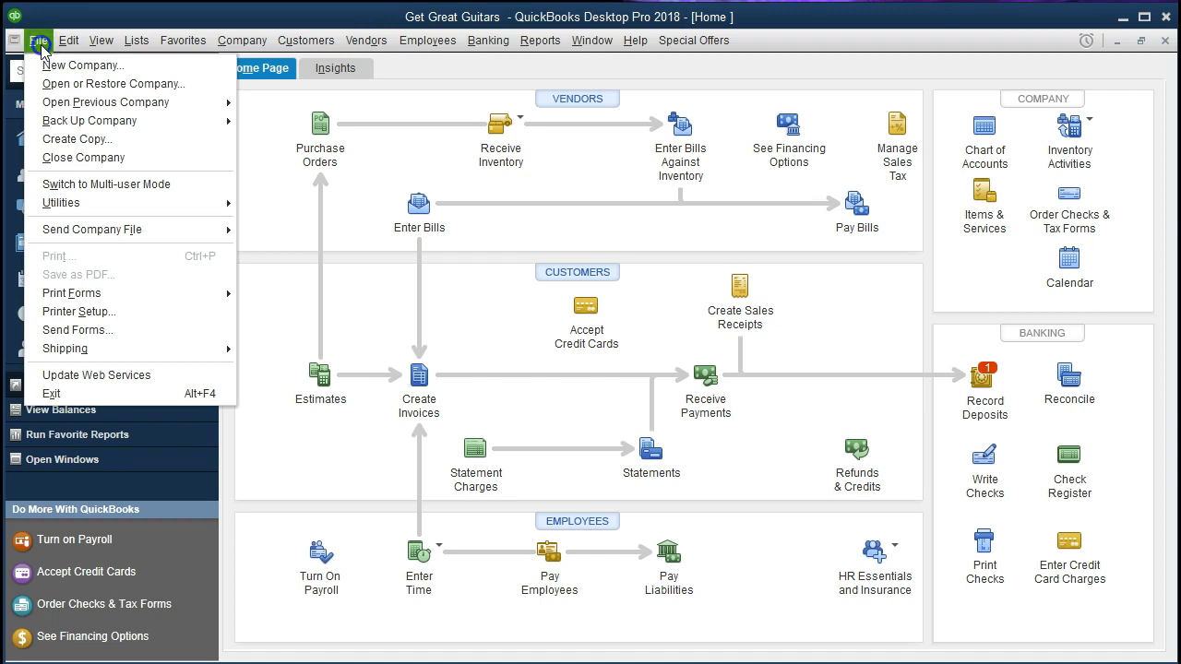
click(40, 48)
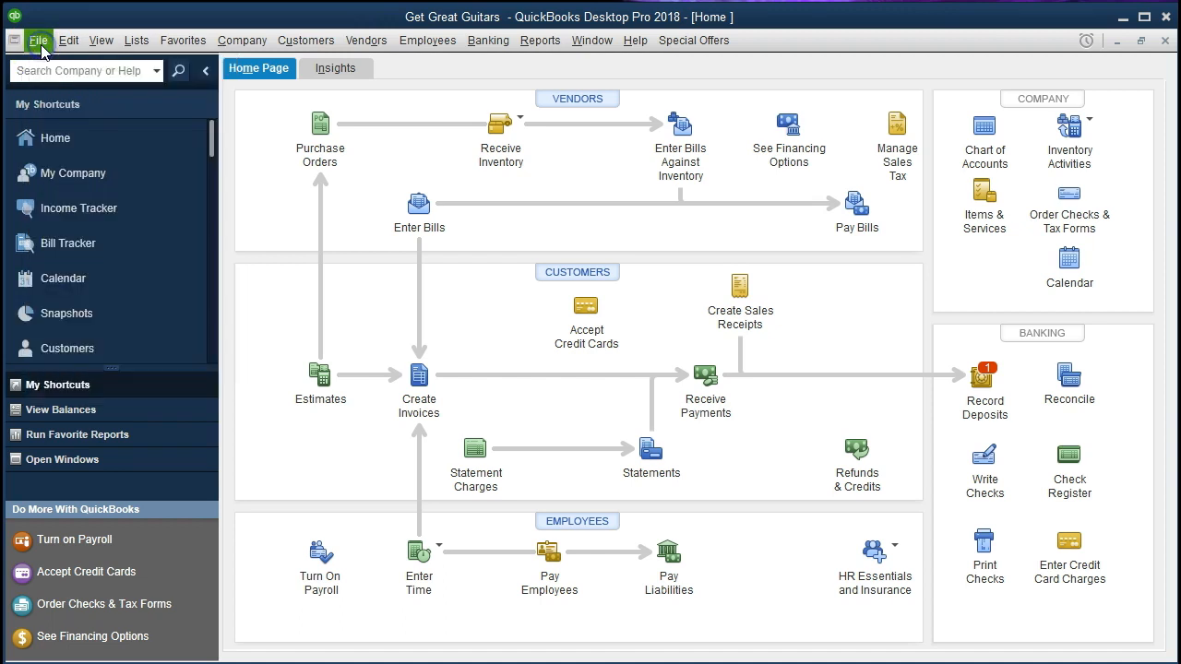
click(102, 41)
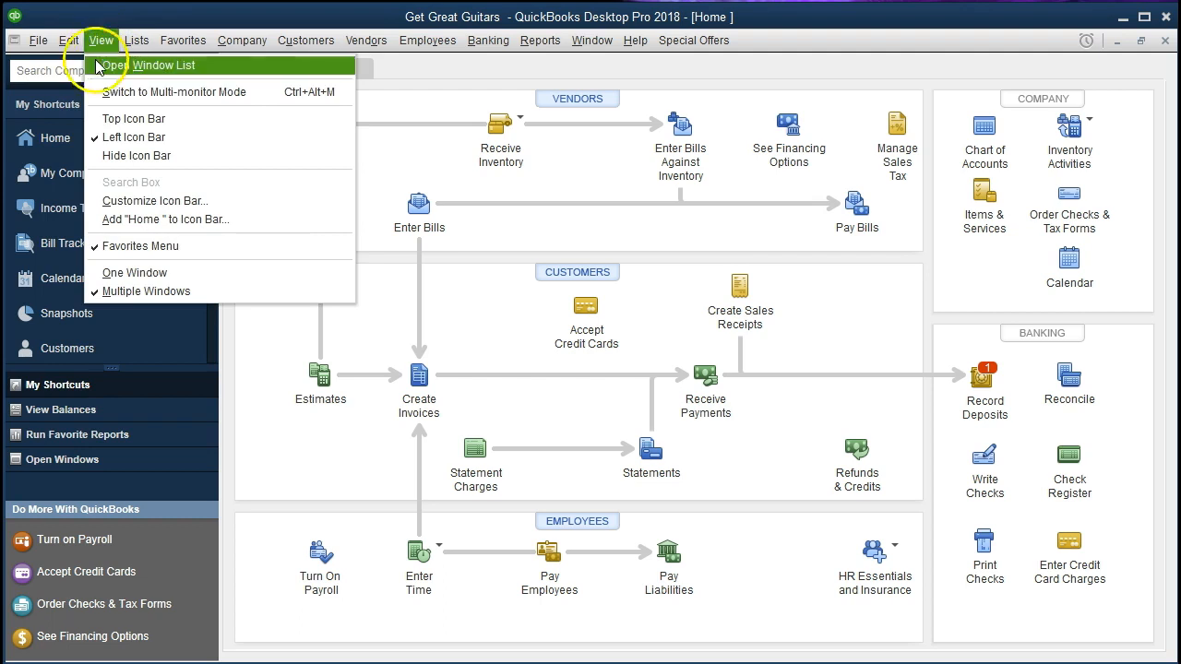
click(212, 69)
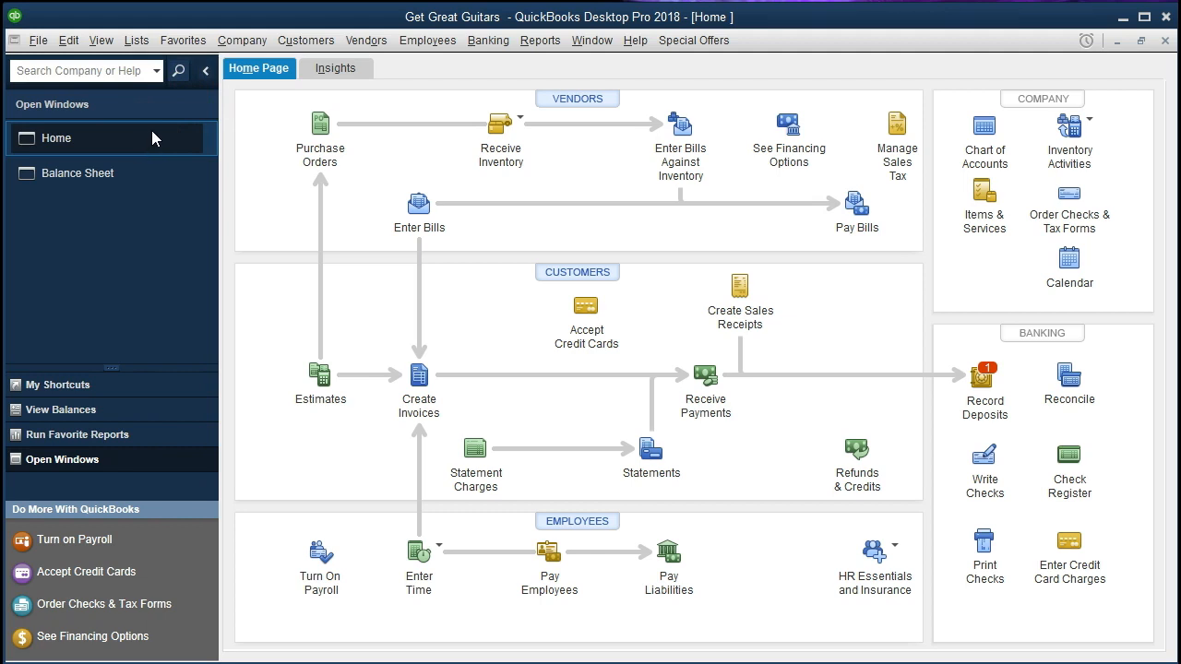
click(236, 48)
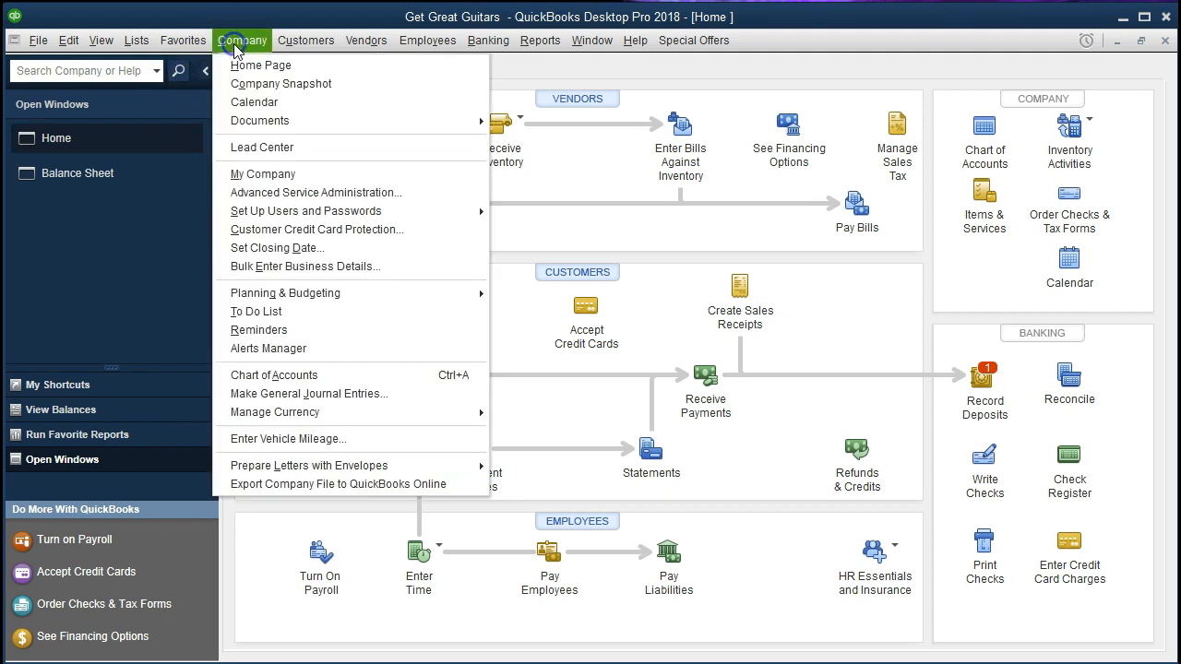
click(230, 64)
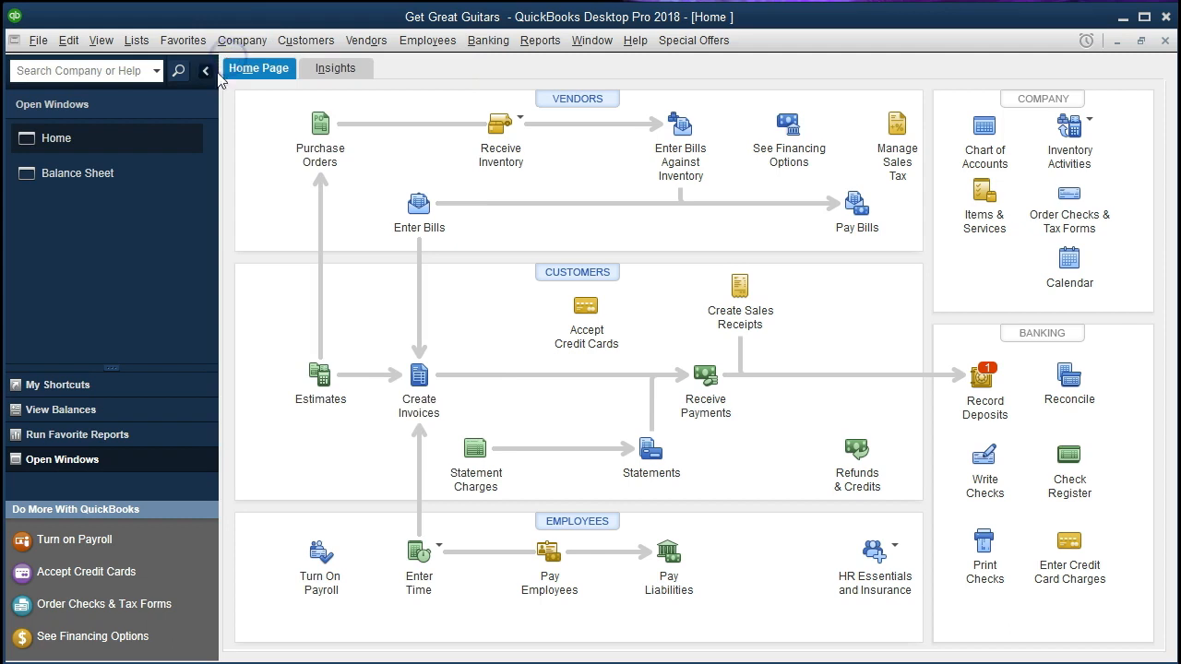
click(129, 173)
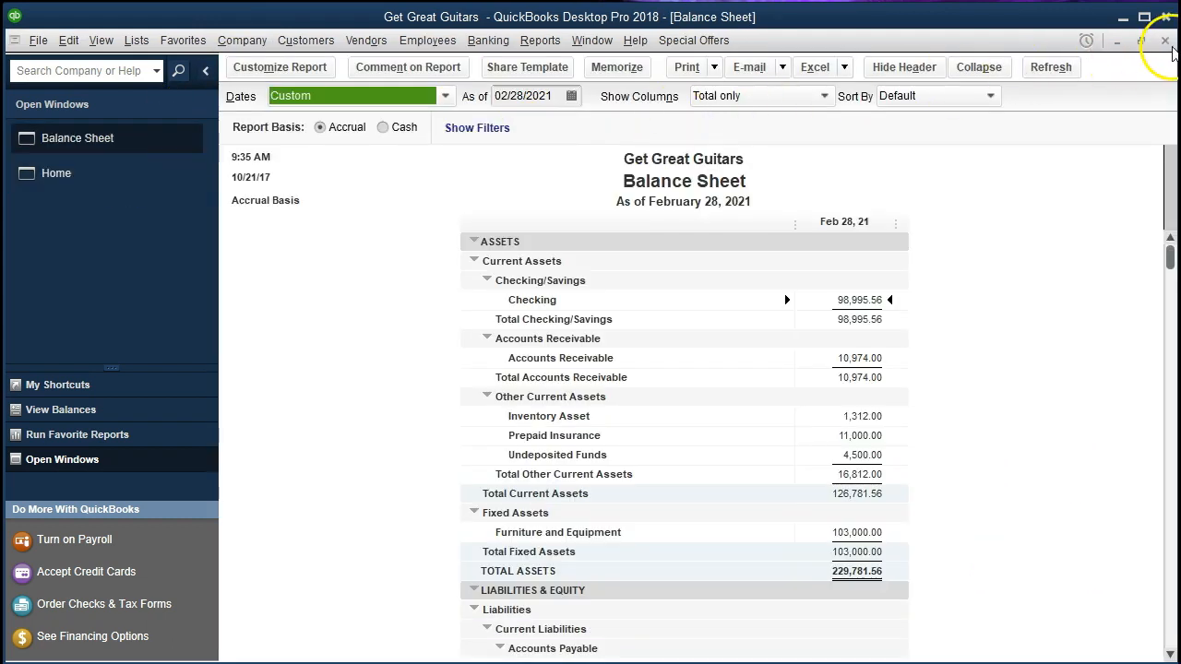
click(1165, 41)
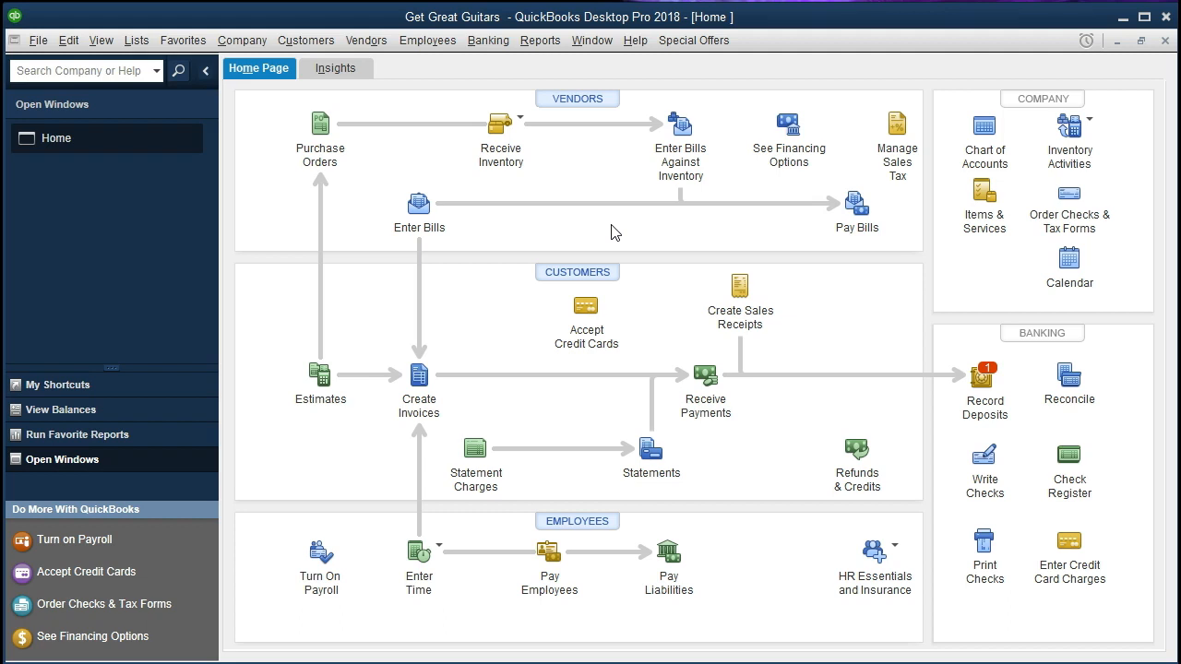
- Open the standard Balance Sheet report from the Company & Financial reports
click(540, 44)
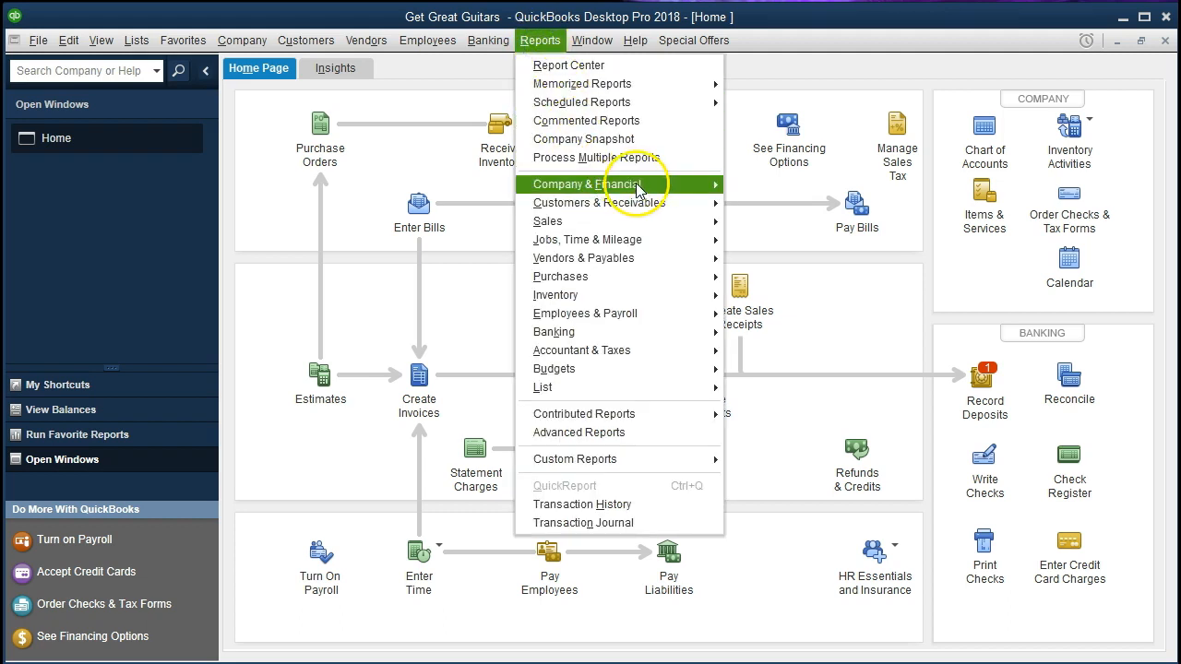
mouse_move(659, 184)
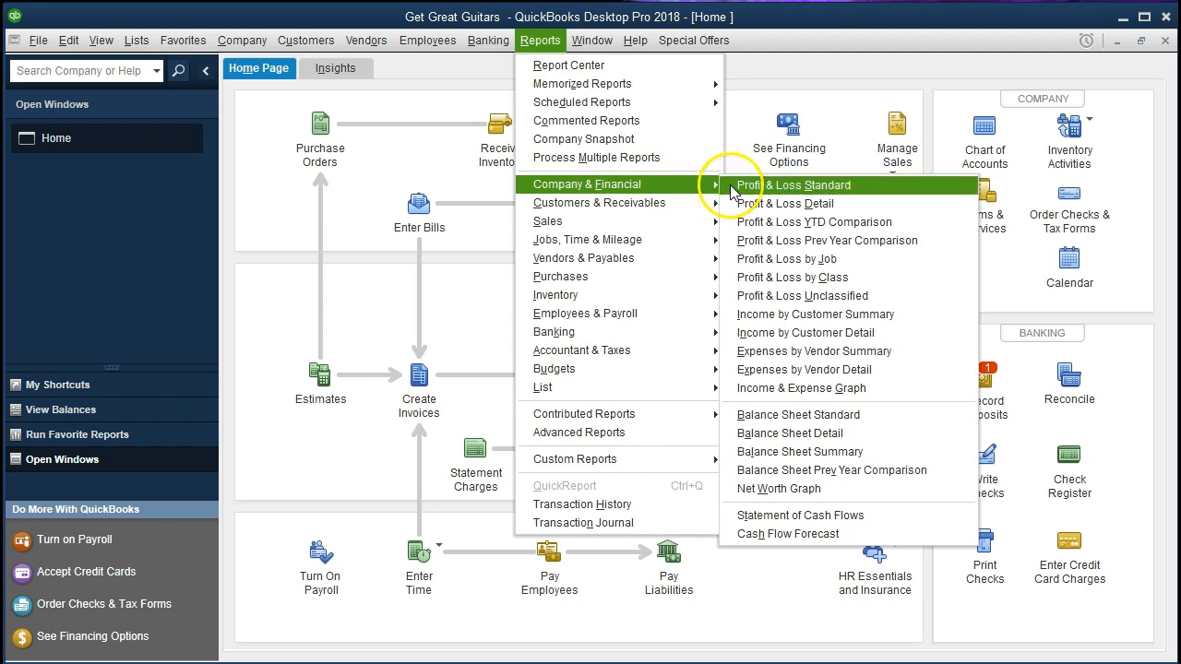
click(889, 415)
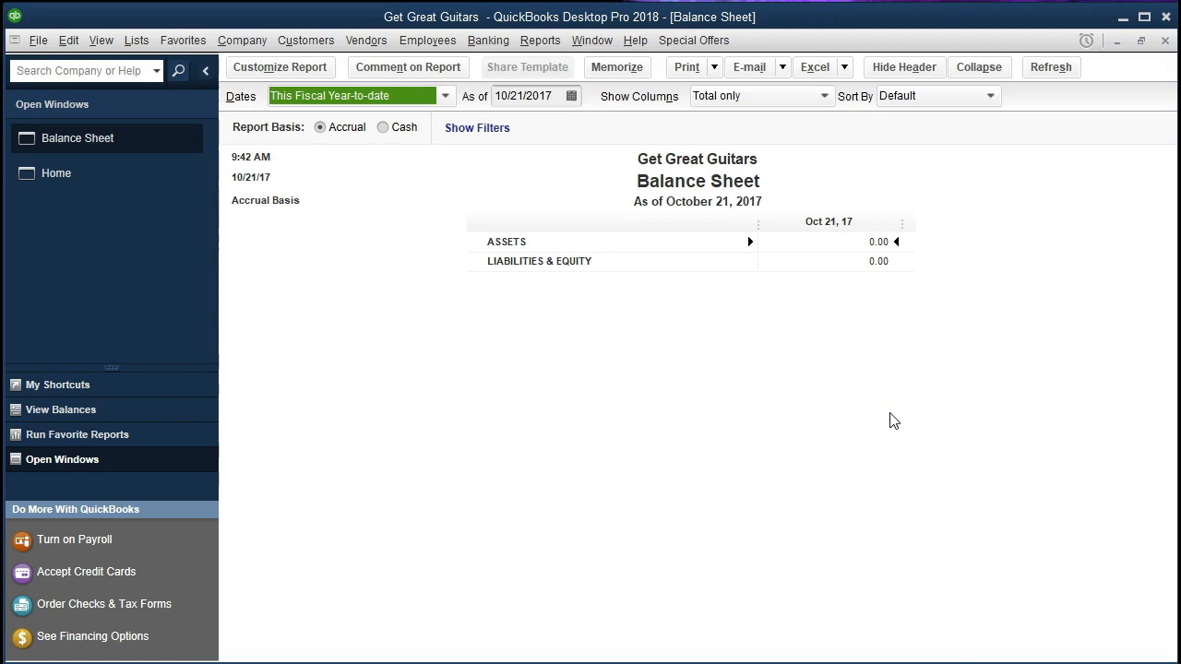
- Customize the Balance Sheet report's date range to run from 01/01/2021 through 02/28/2021
click(319, 78)
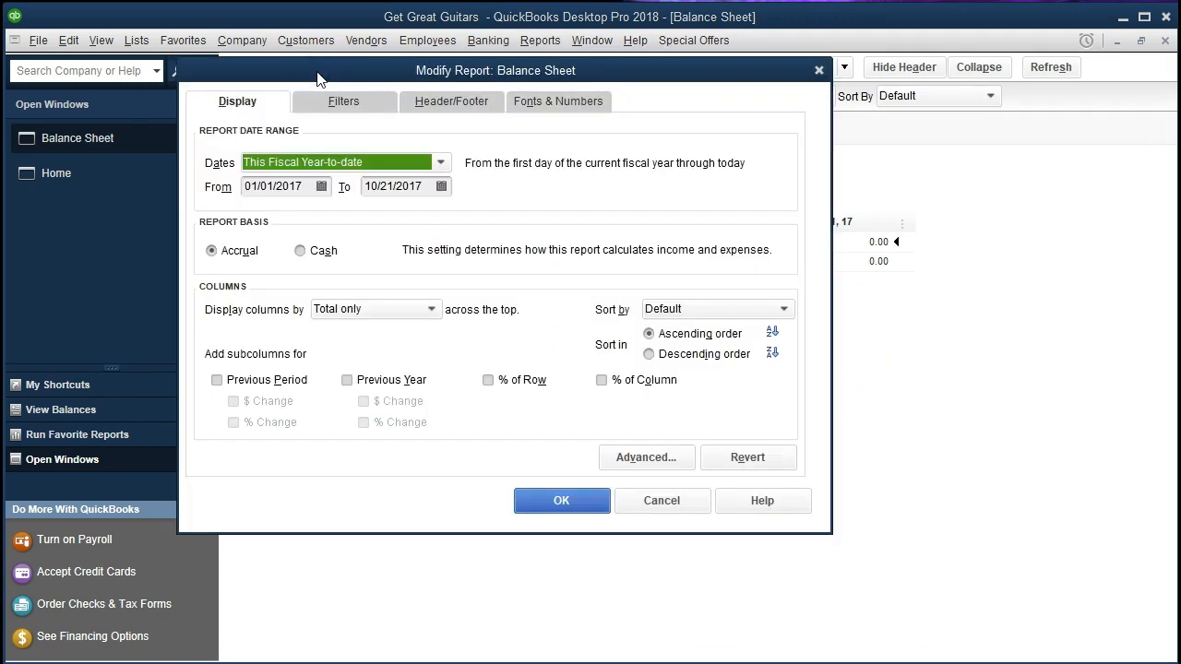
key(Tab)
text(010121)
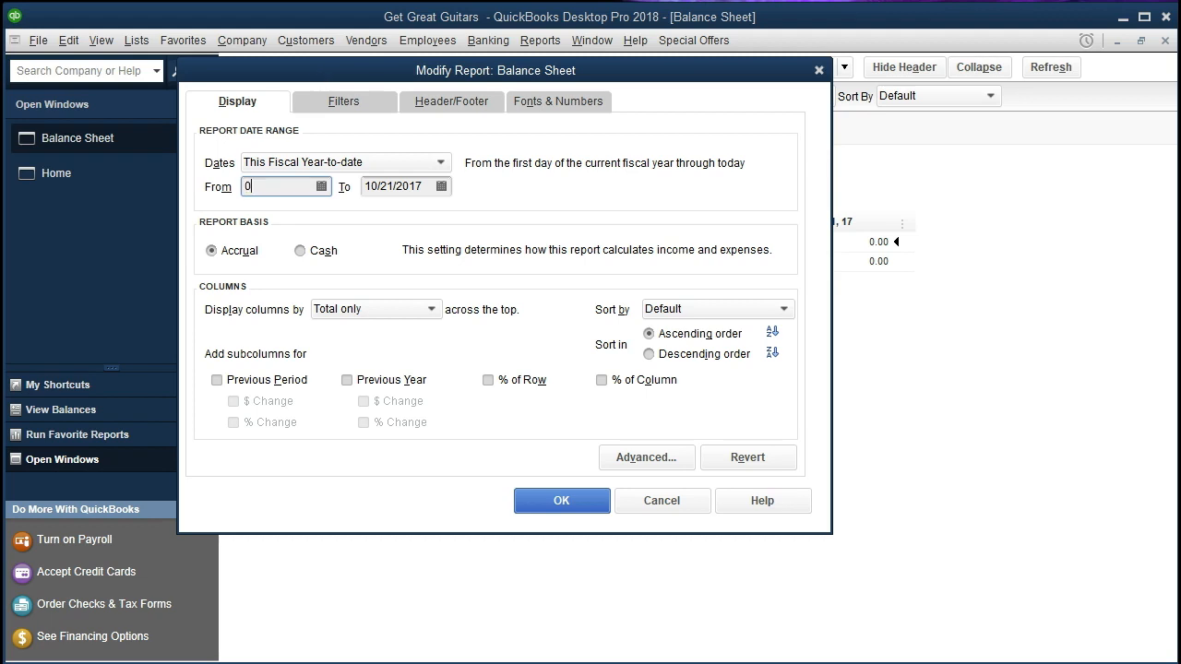
key(Tab)
text(12)
key(BackSpace)
key(BackSpace)
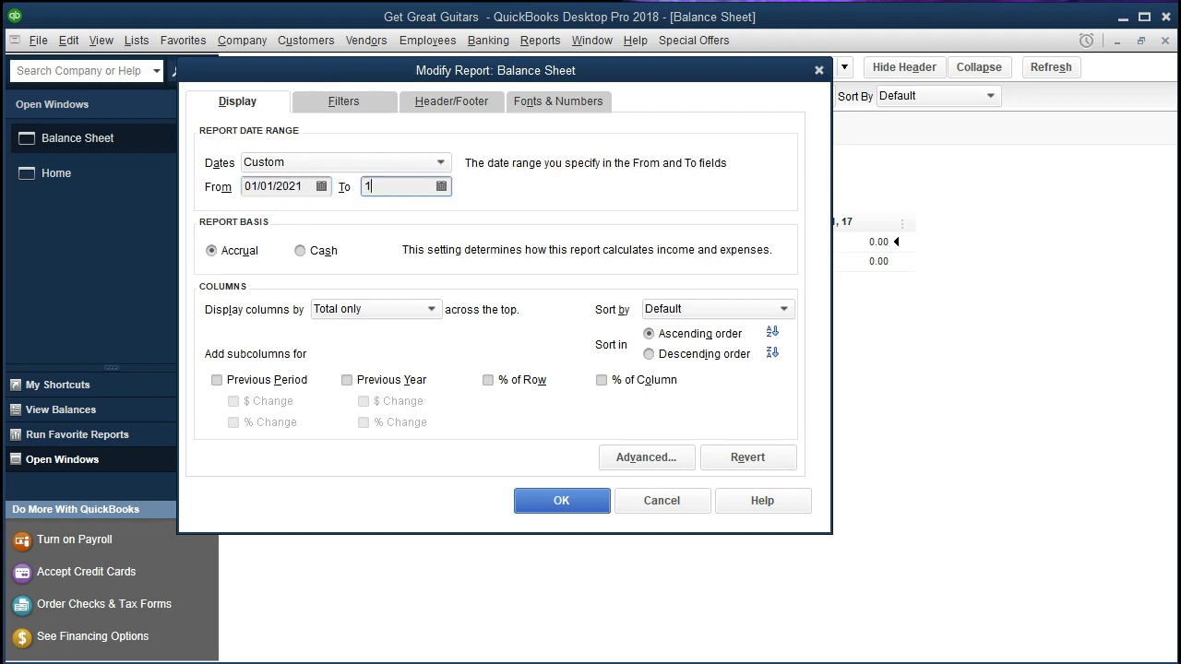
text(022821)
key(Tab)
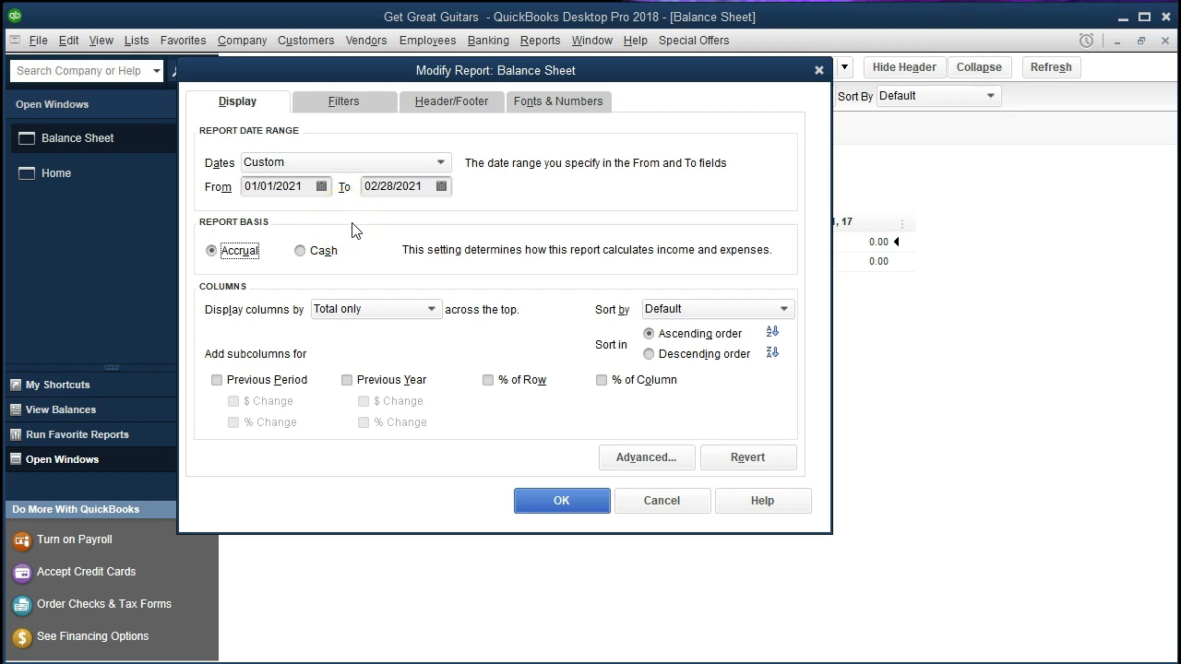
click(557, 501)
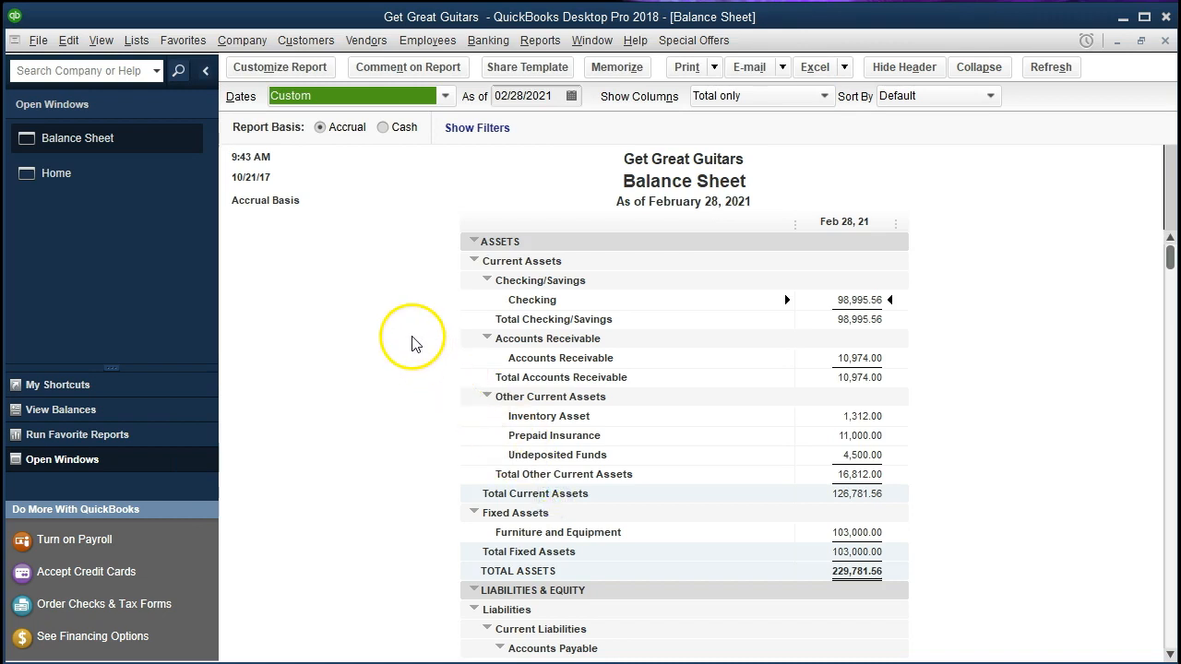
- Drill down on the Interest Payable balance under Other Current Liabilities to see its transactions
scroll(413, 339, down, 1)
scroll(413, 339, down, 5)
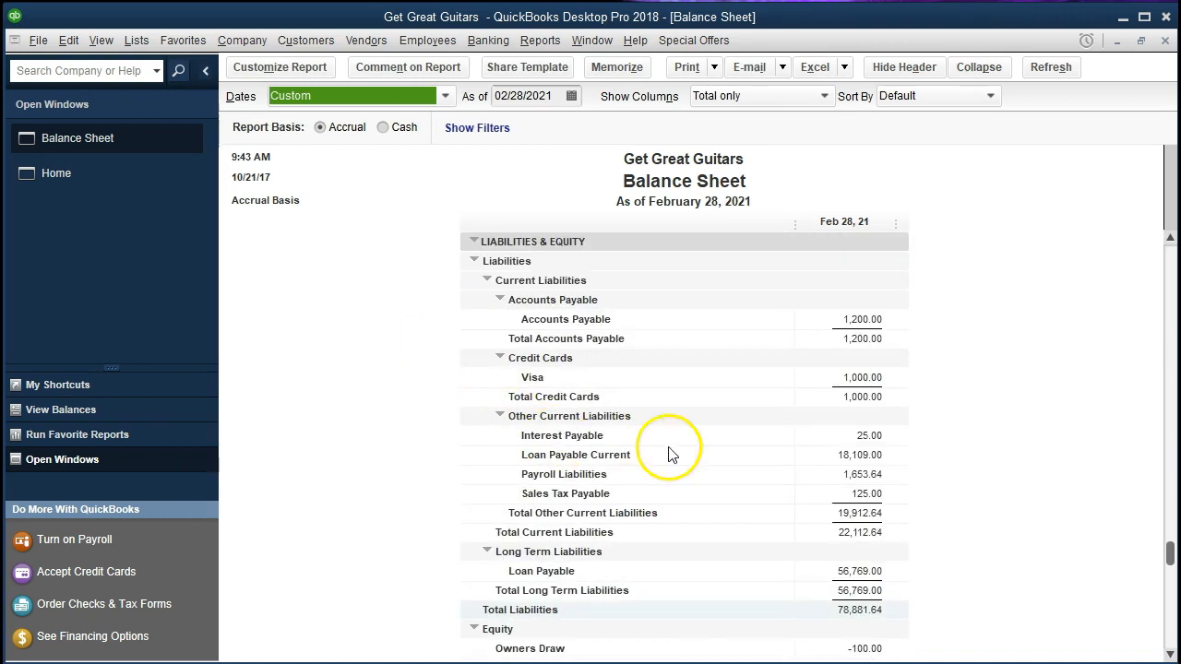
click(834, 431)
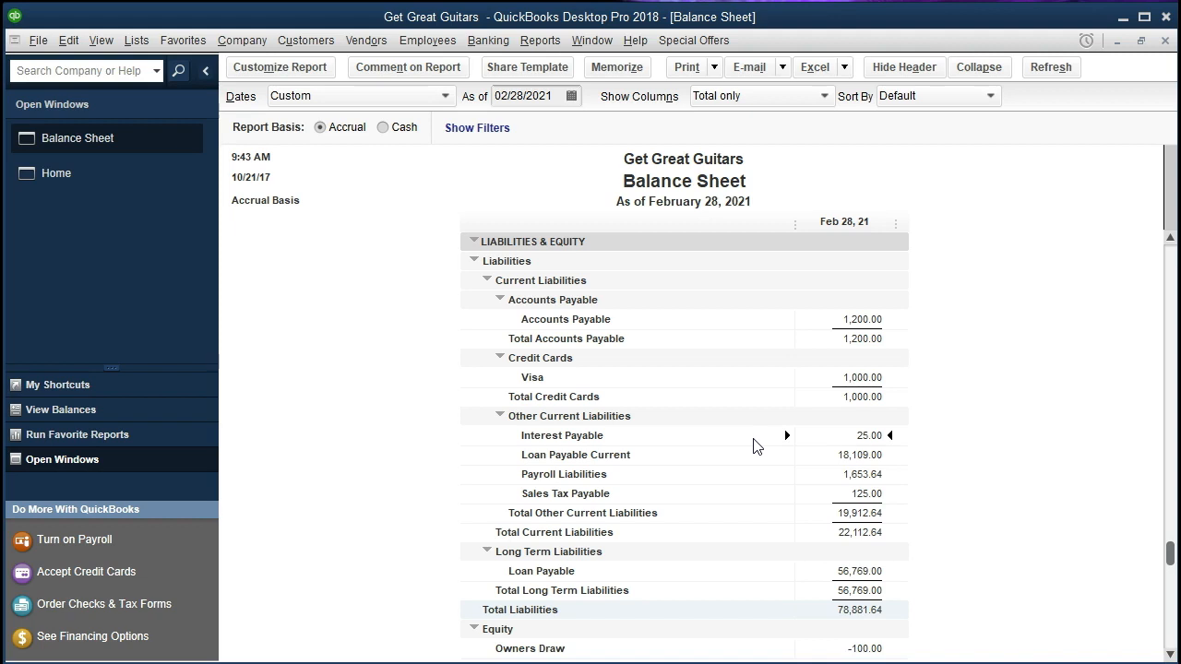
click(741, 458)
double_click(816, 440)
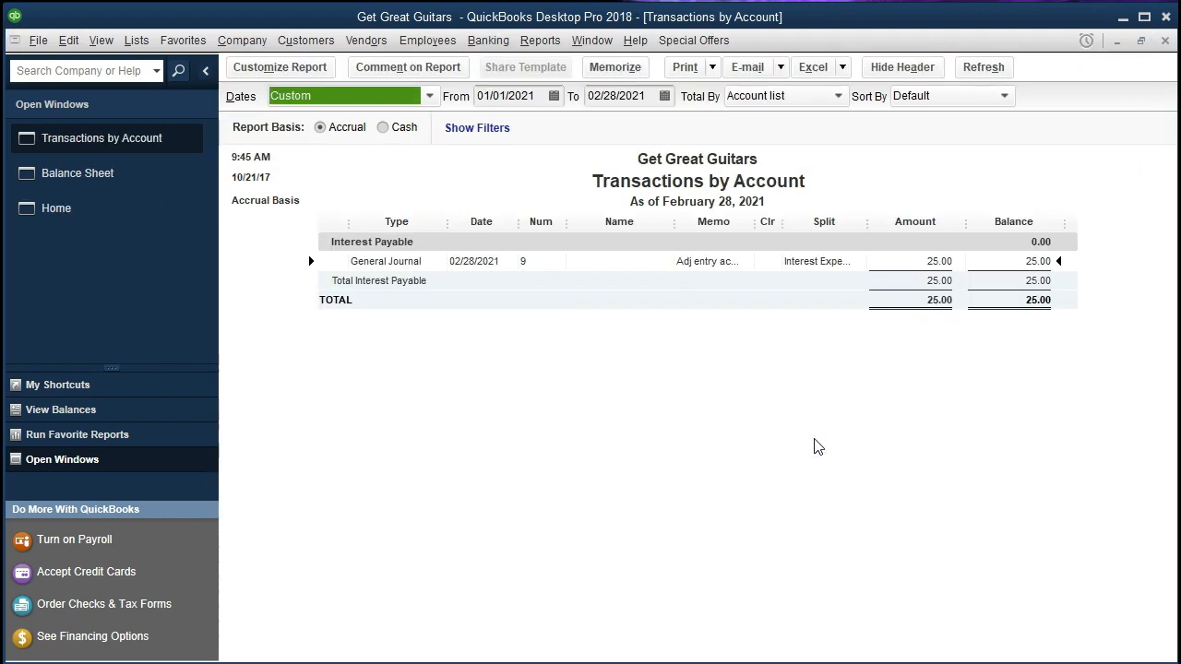
- Open the adjusting general journal entry behind the Interest Payable amount, then close it and the transaction report
double_click(892, 264)
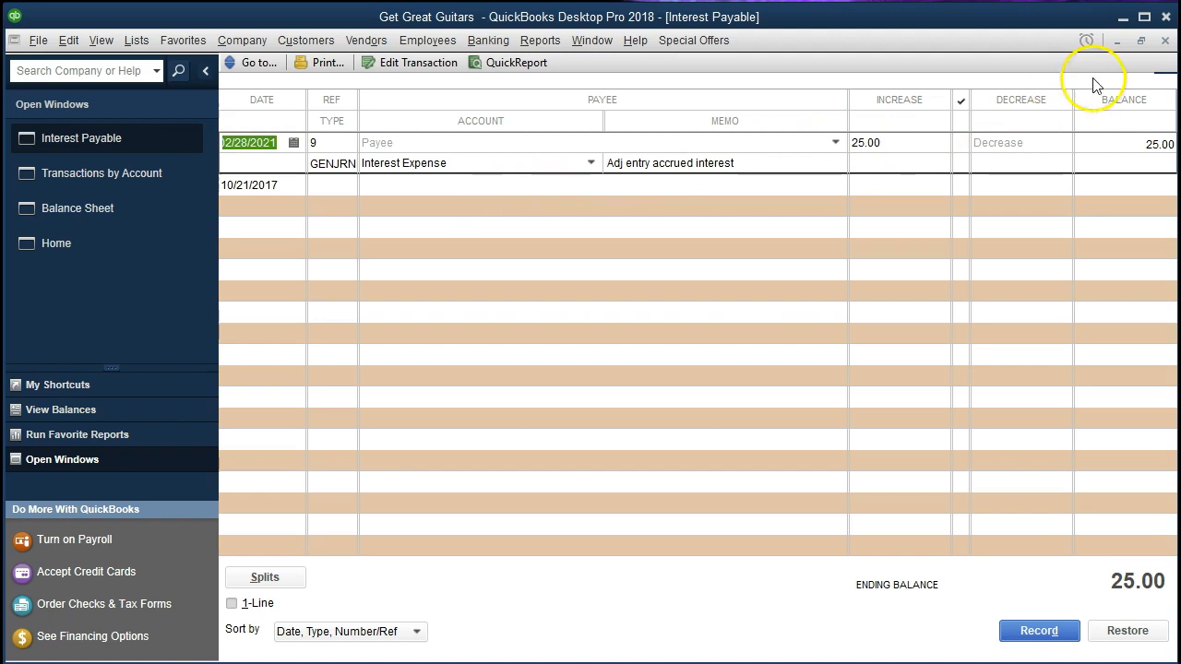
click(1164, 42)
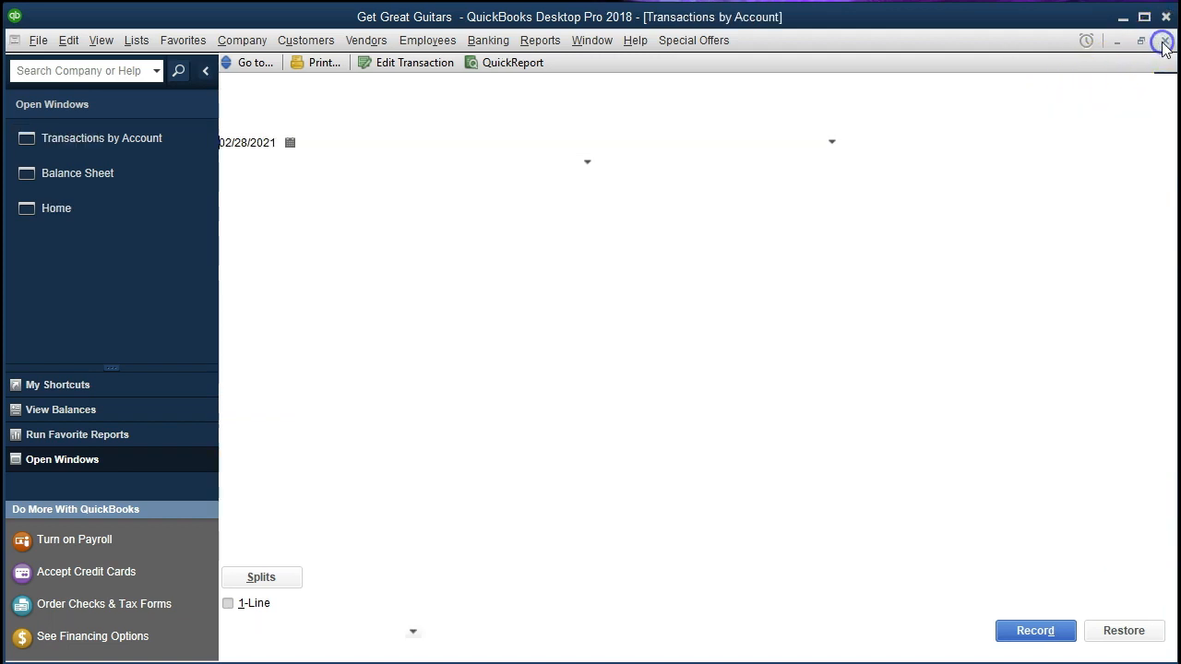
click(1163, 42)
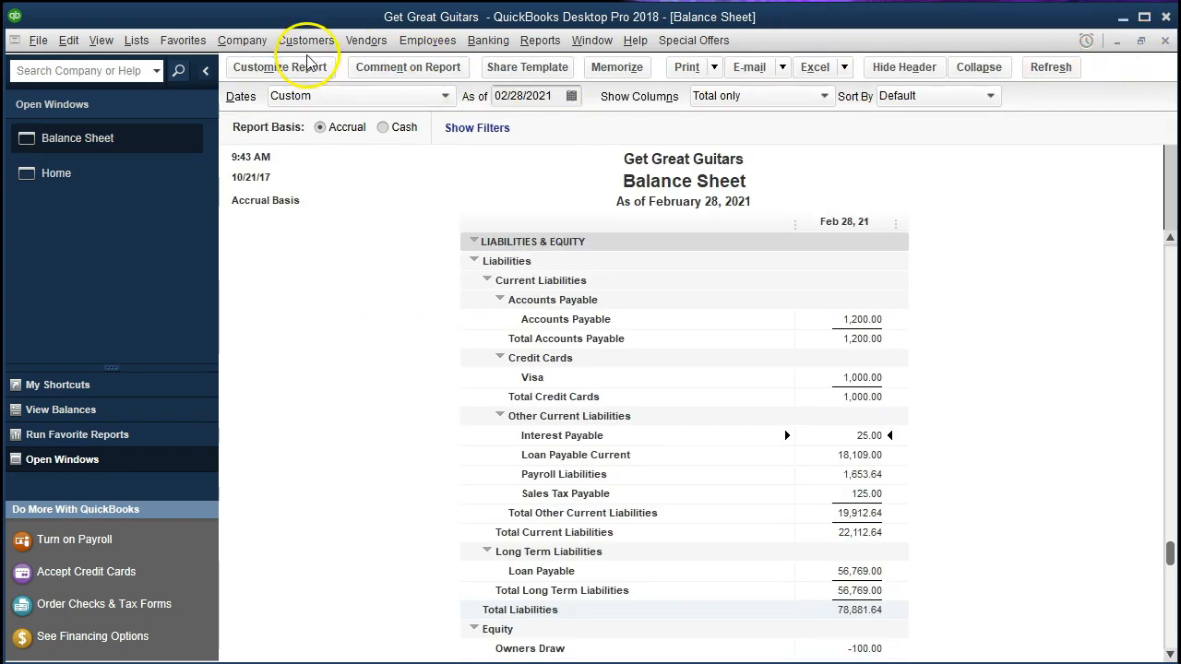
- Open the account register for Interest Payable
click(488, 40)
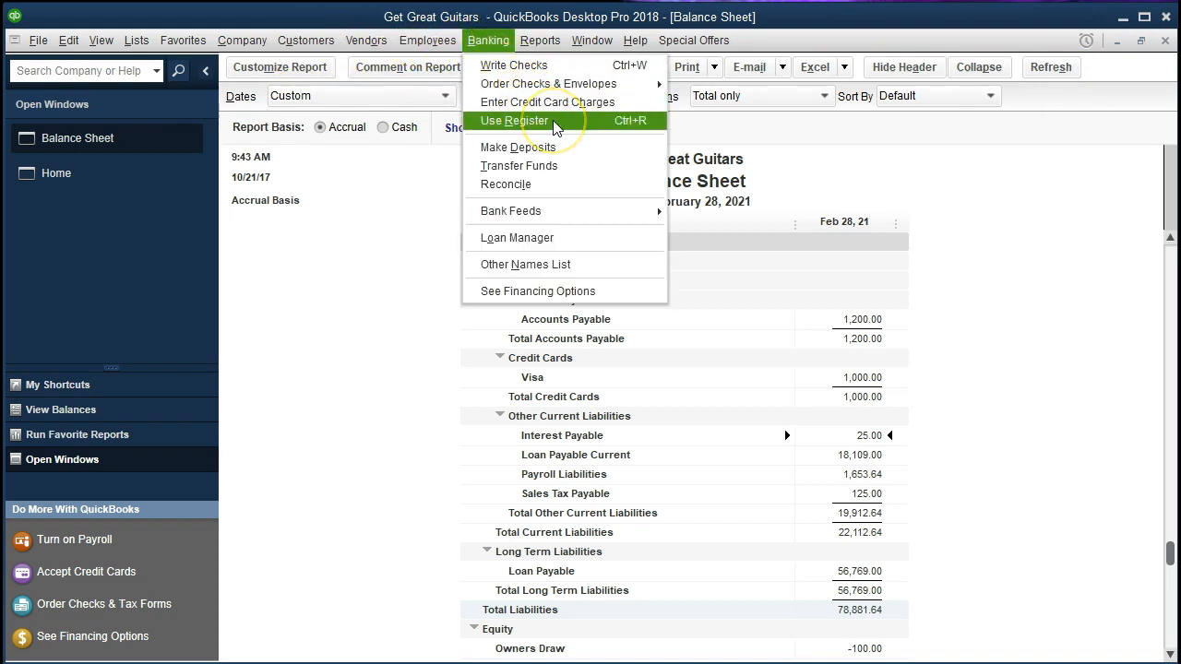
click(523, 120)
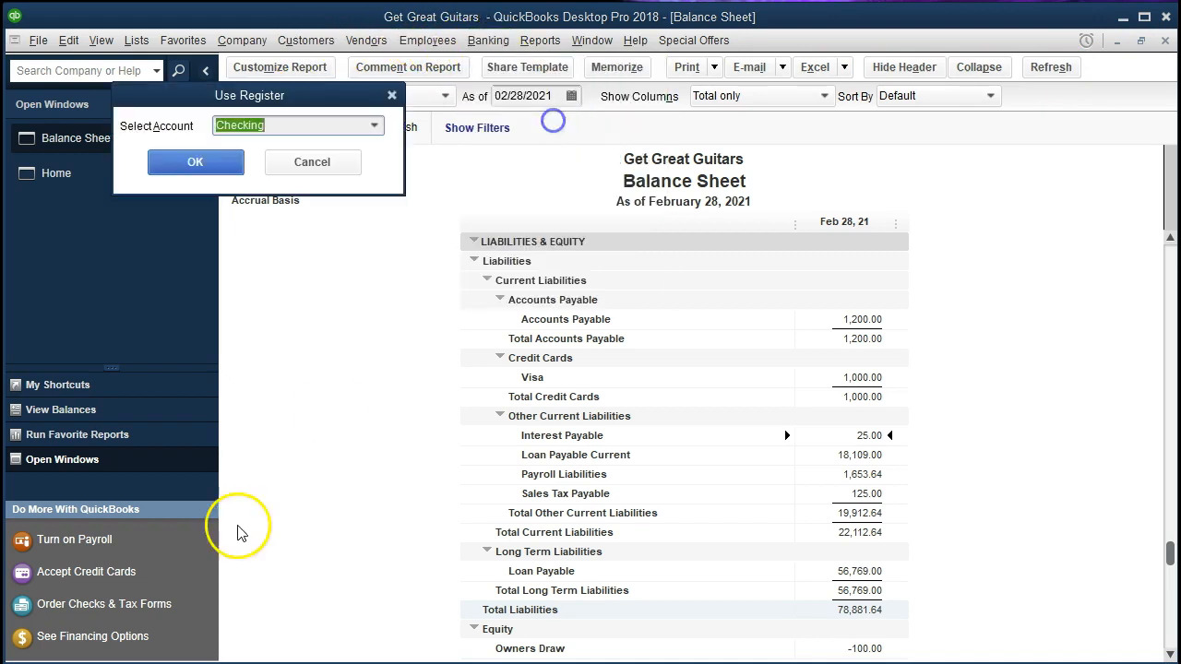
click(374, 127)
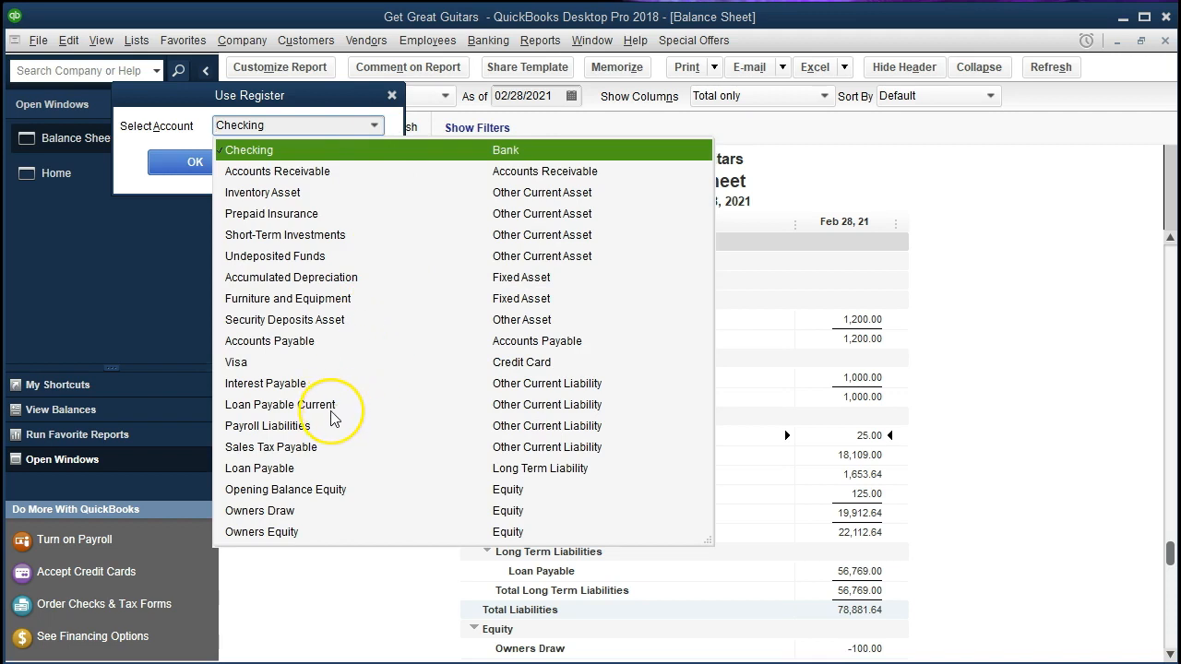
click(285, 383)
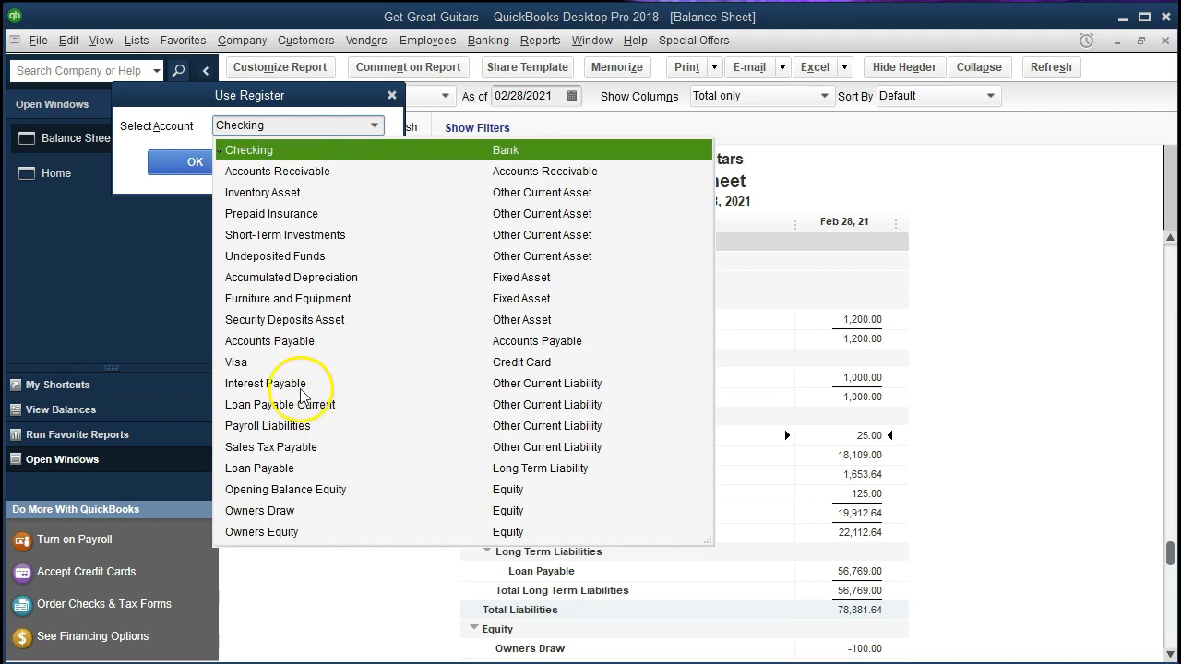
click(196, 162)
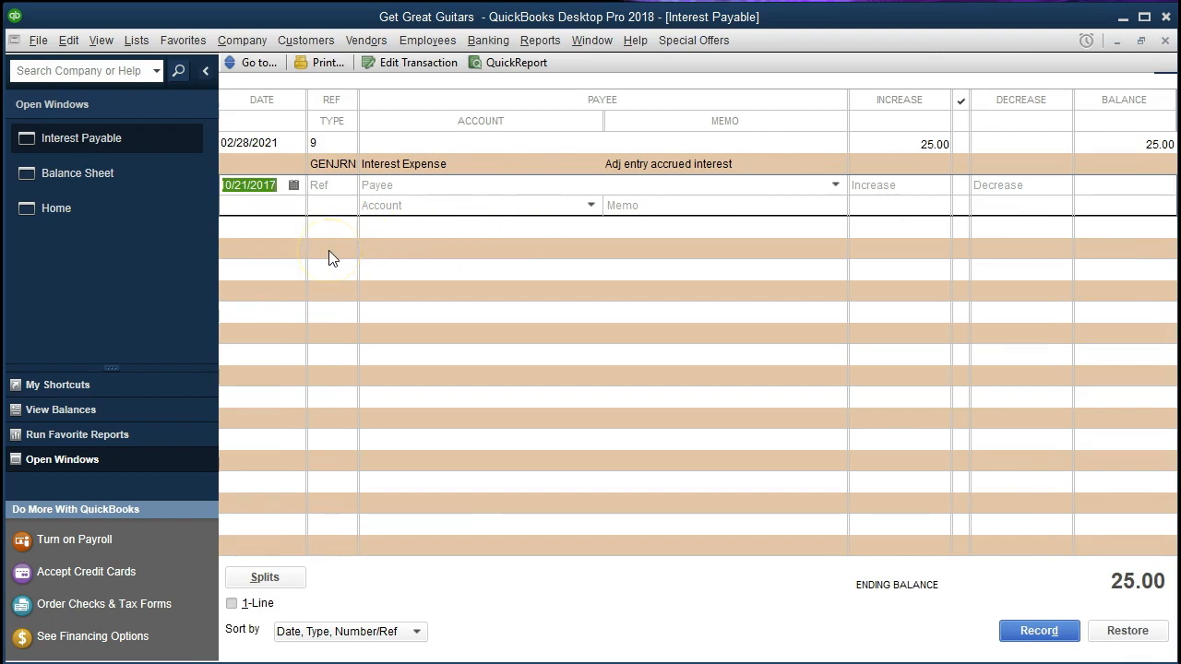
- Record a reversing entry dated 03/01/2021 decreasing Interest Payable by 25 against the Interest Expense account
key(plus)
text(03/01/2021)
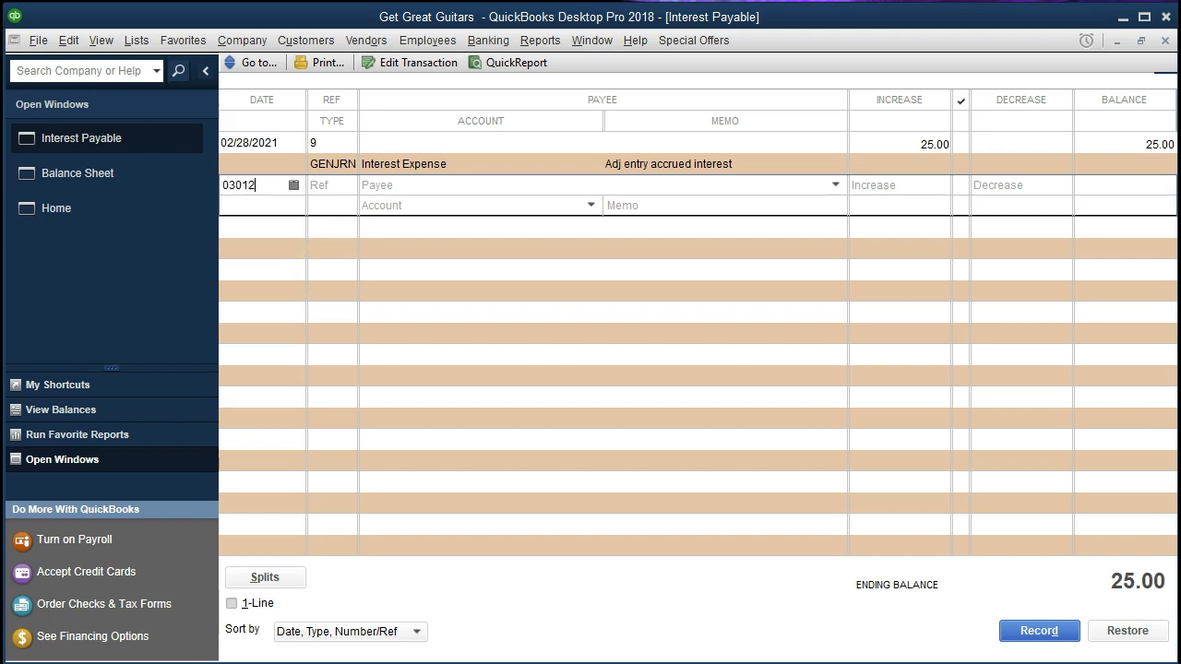
key(Tab)
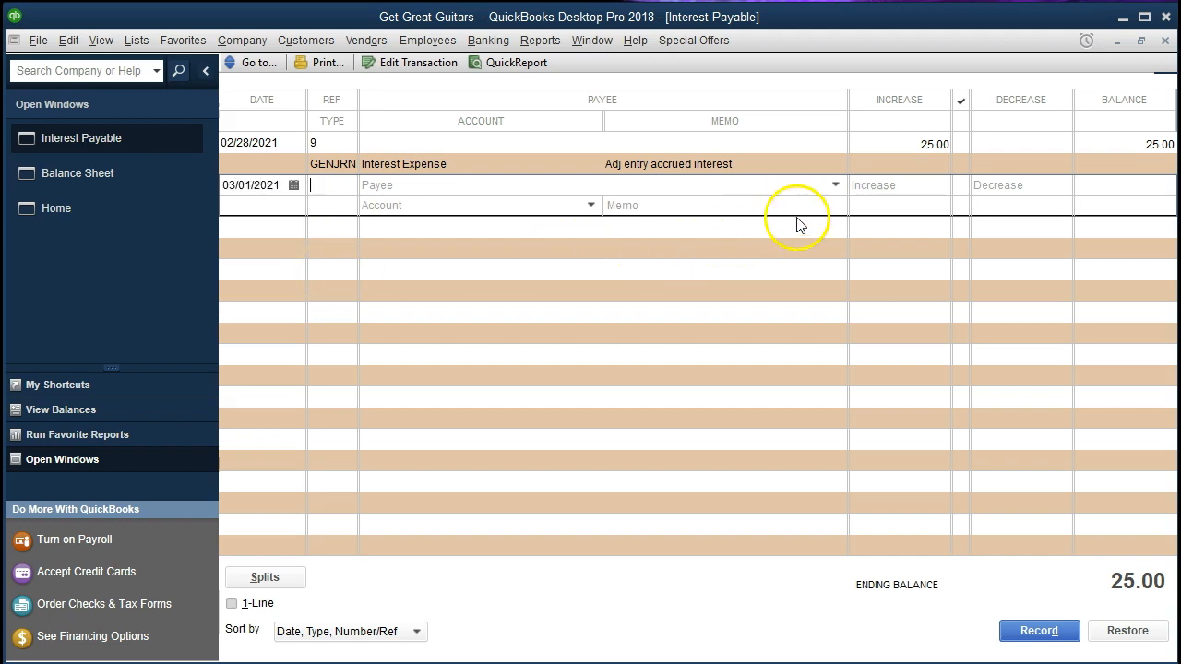
click(1015, 188)
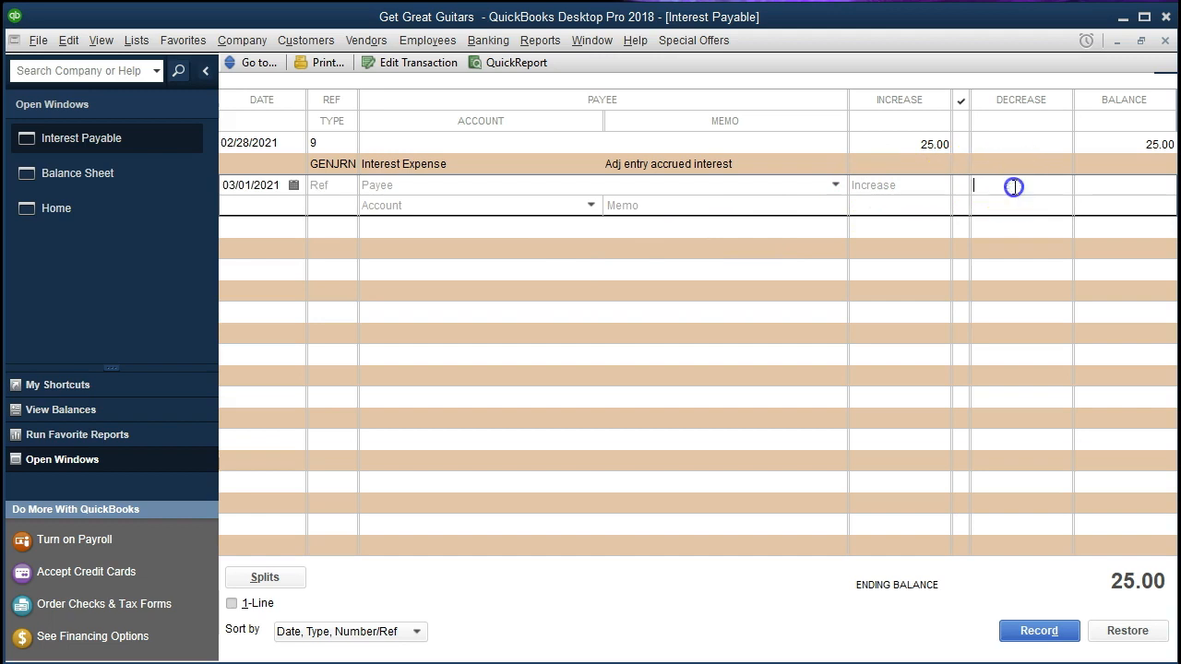
text(25)
key(Tab)
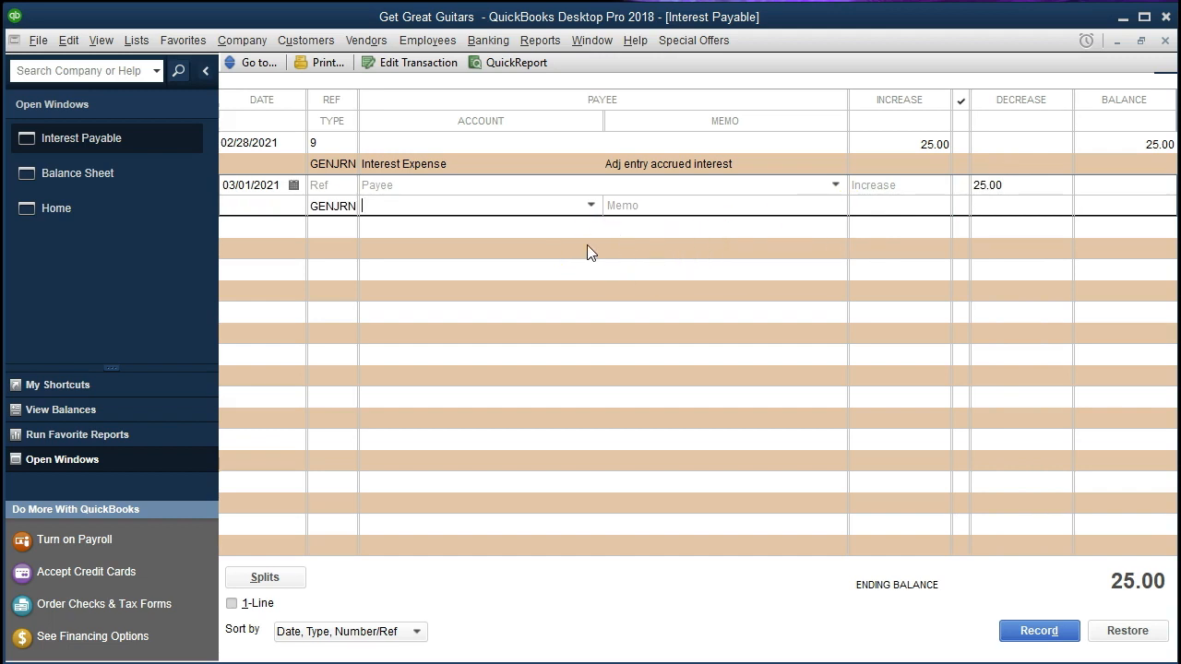
text(Interest Expense)
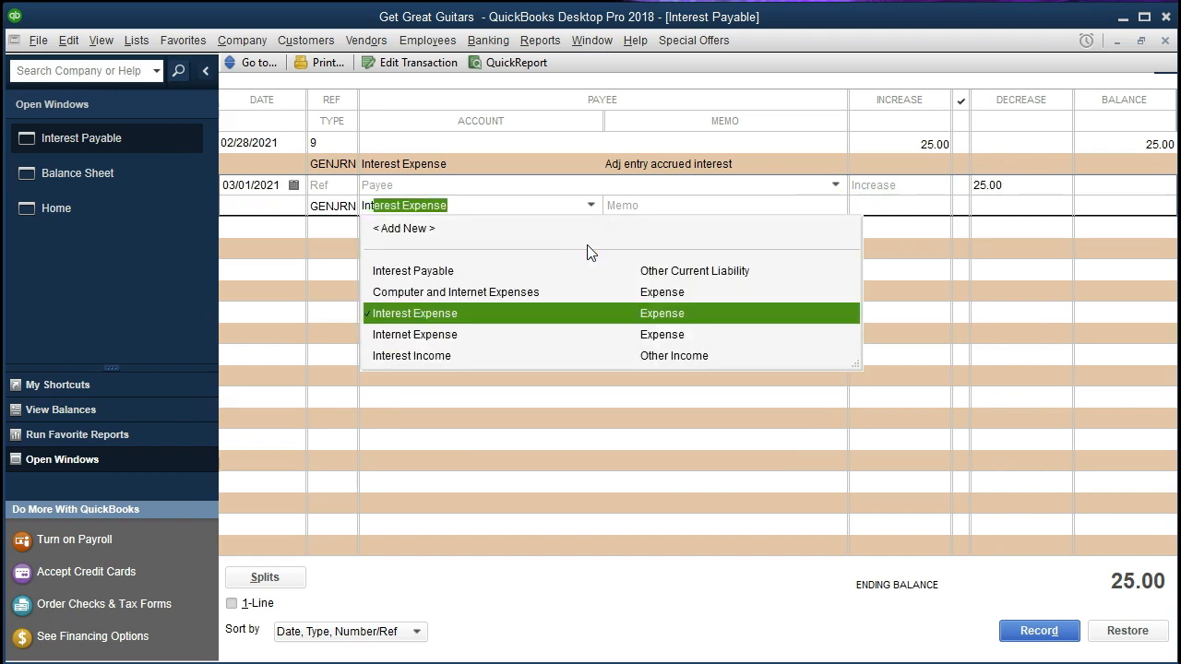
key(Tab)
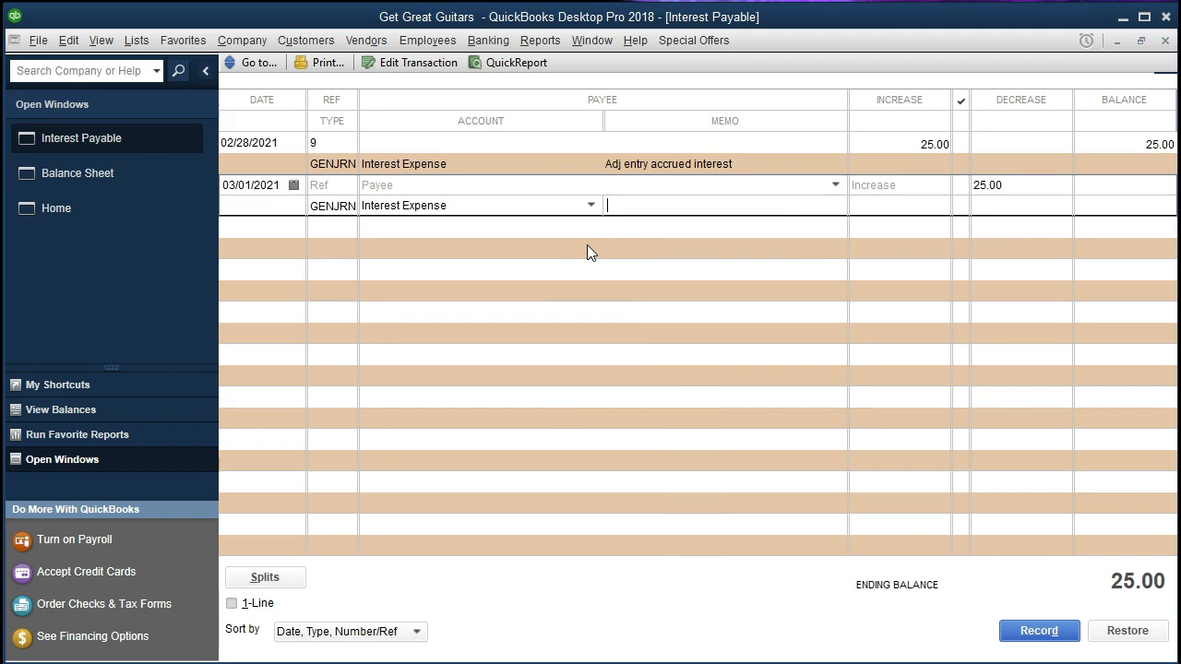
click(914, 220)
click(1024, 633)
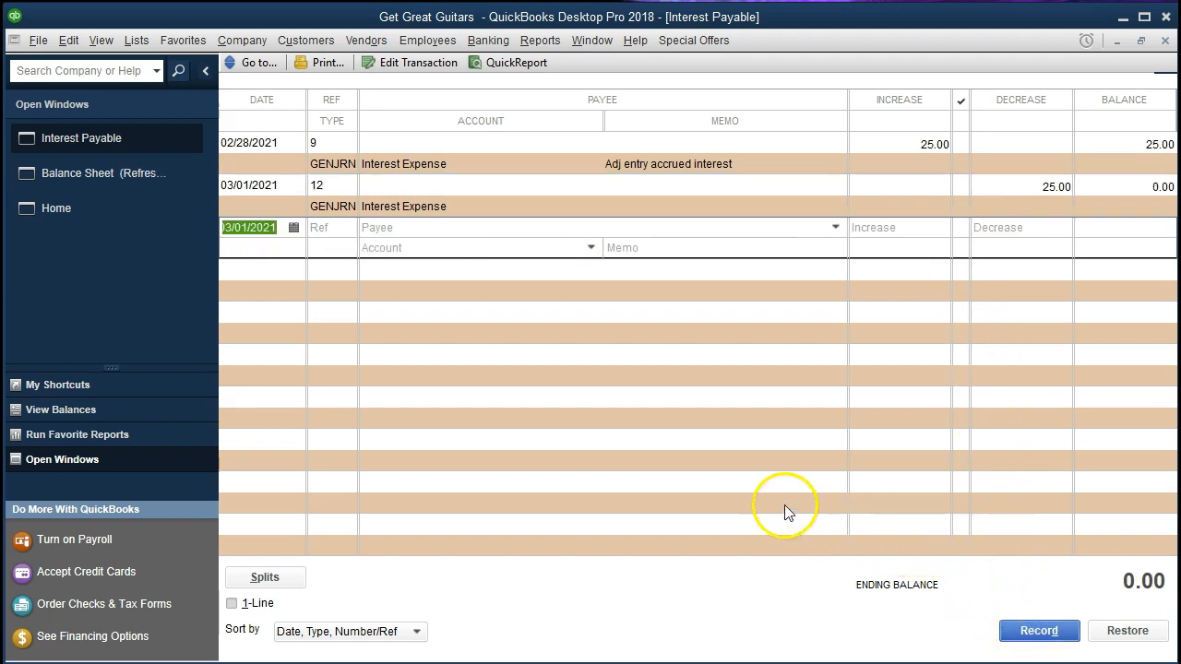
- Set the Balance Sheet's as-of date to 03/01/2021 and compare it with the Interest Payable register
click(150, 180)
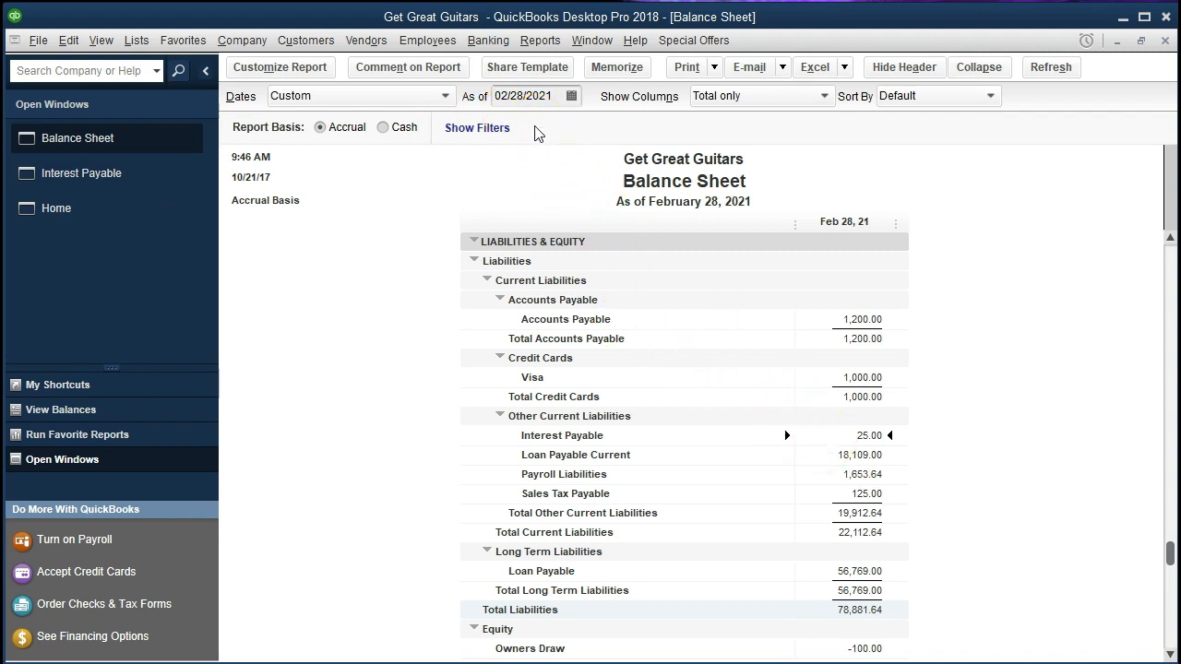
drag(552, 96, 454, 95)
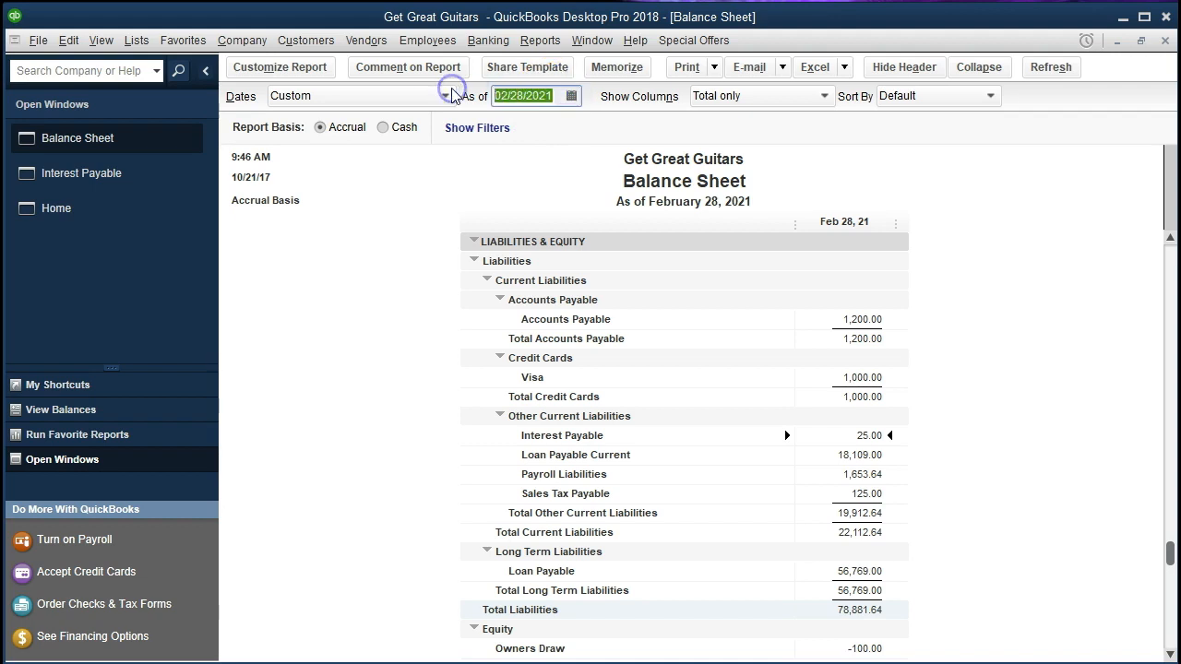
key(plus)
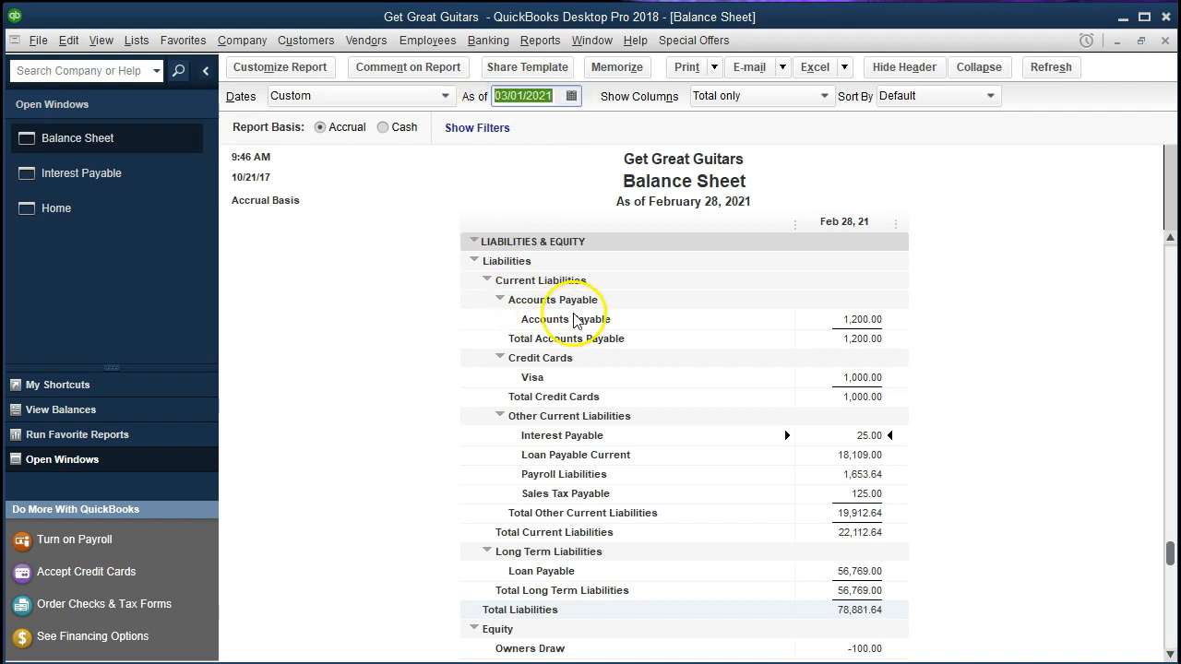
click(644, 319)
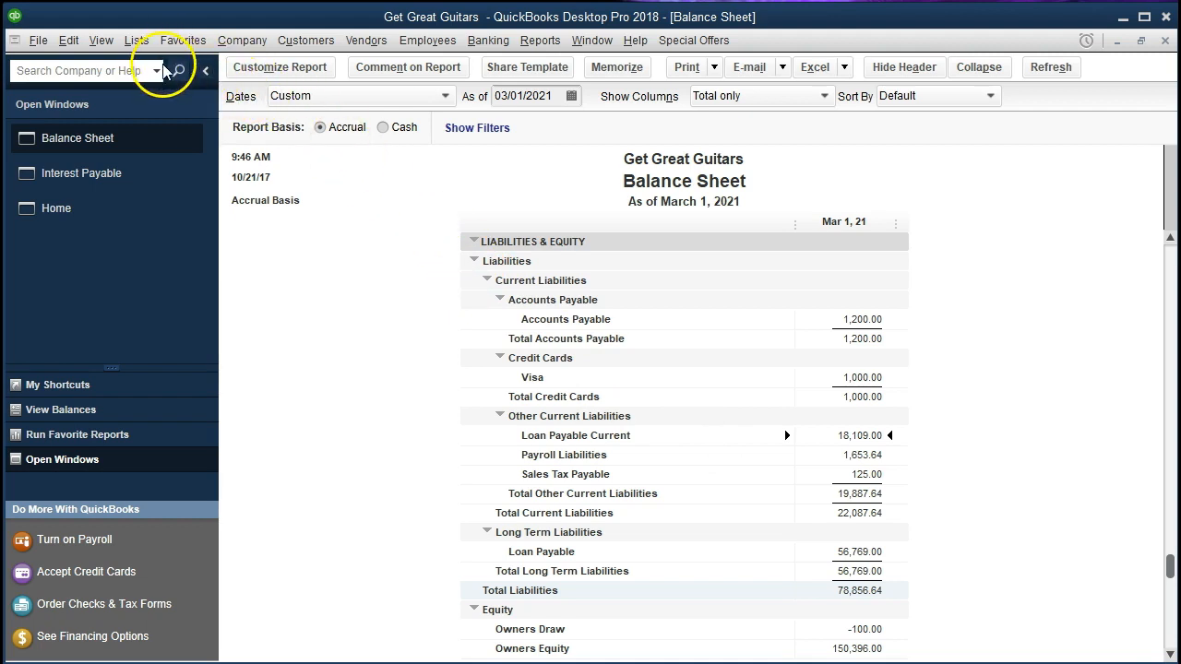
click(101, 173)
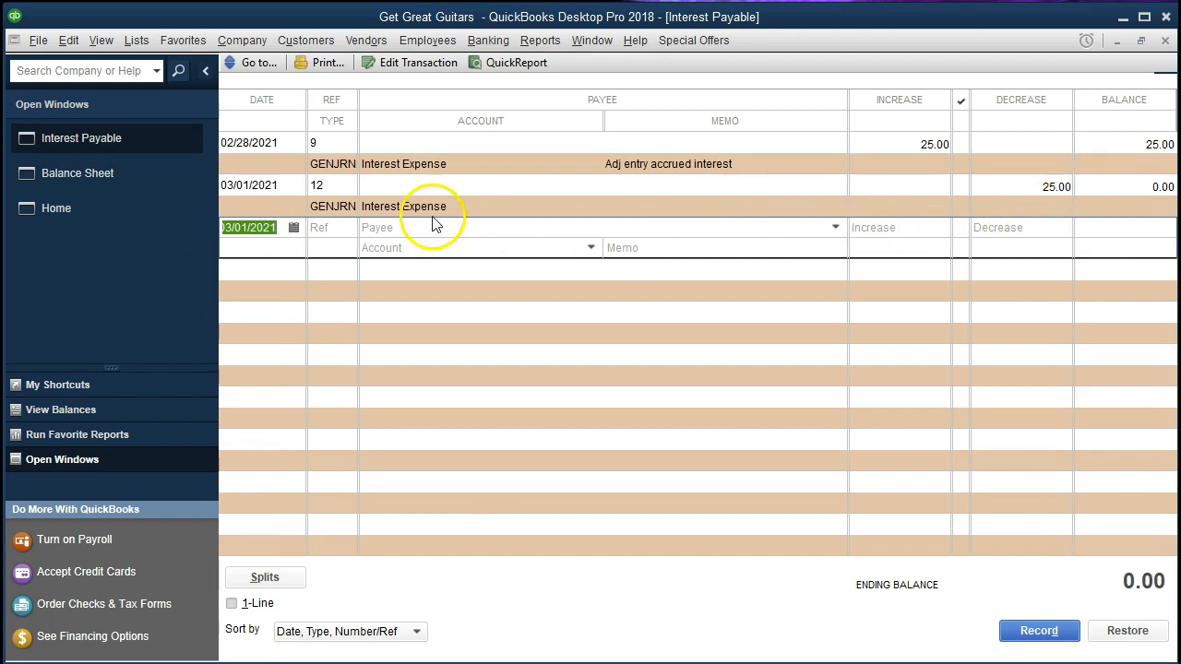
click(138, 175)
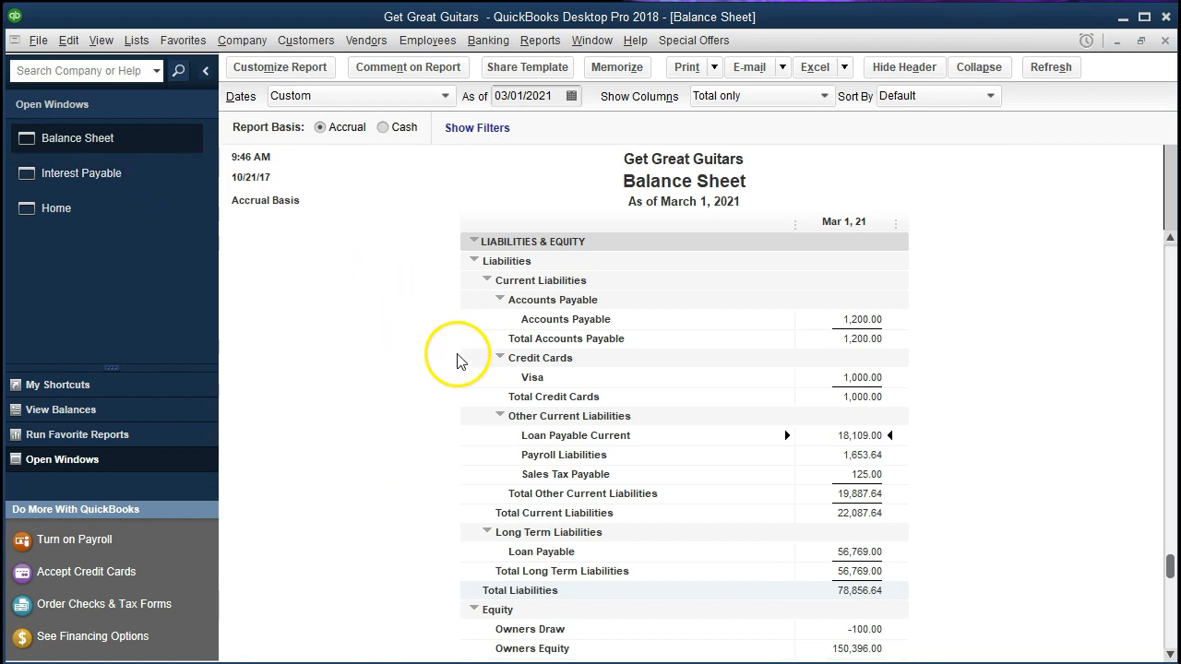
- Open the Profit & Loss Standard report for 01/01/2021 through 02/28/2021
click(543, 42)
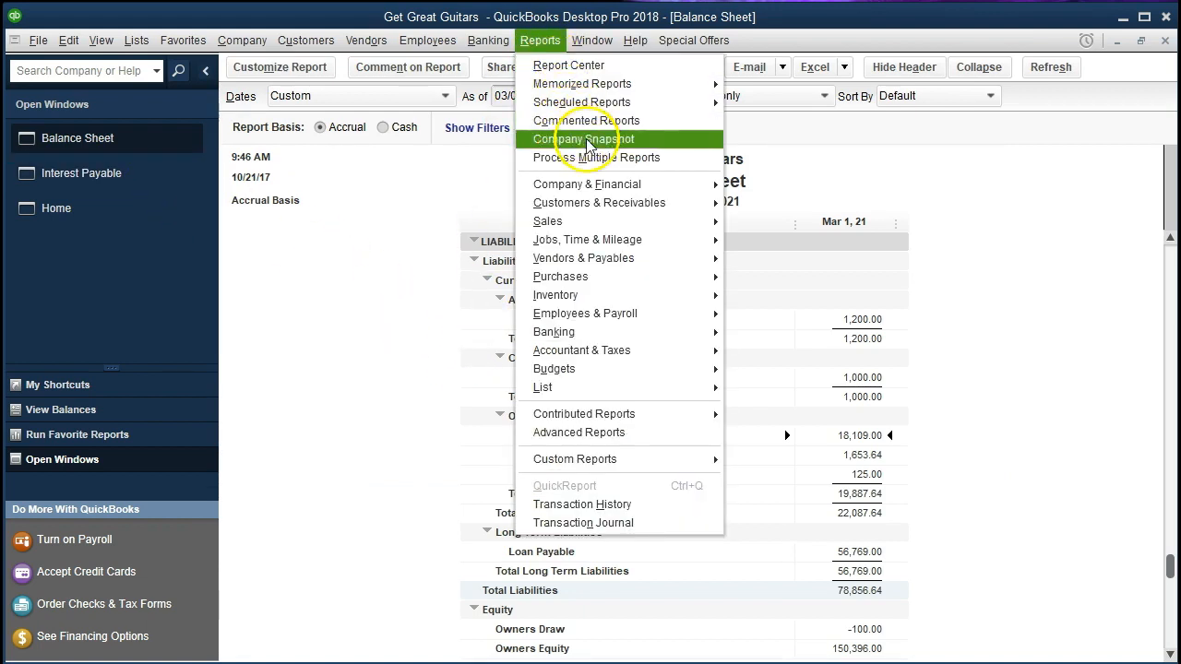
mouse_move(661, 183)
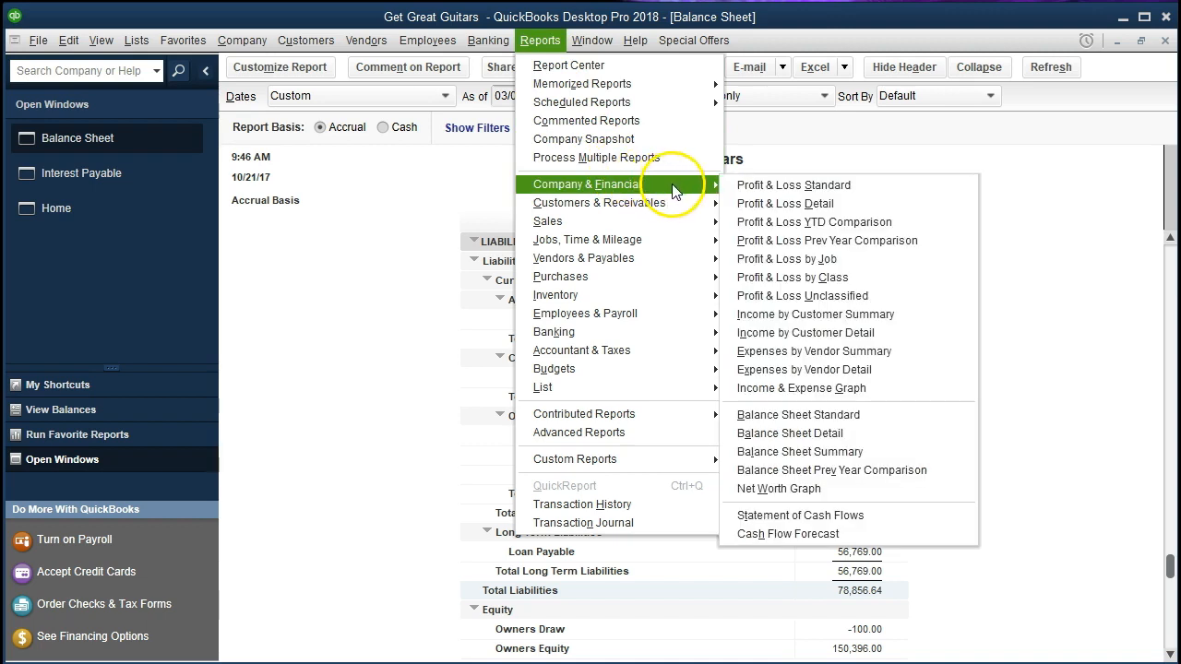
click(892, 185)
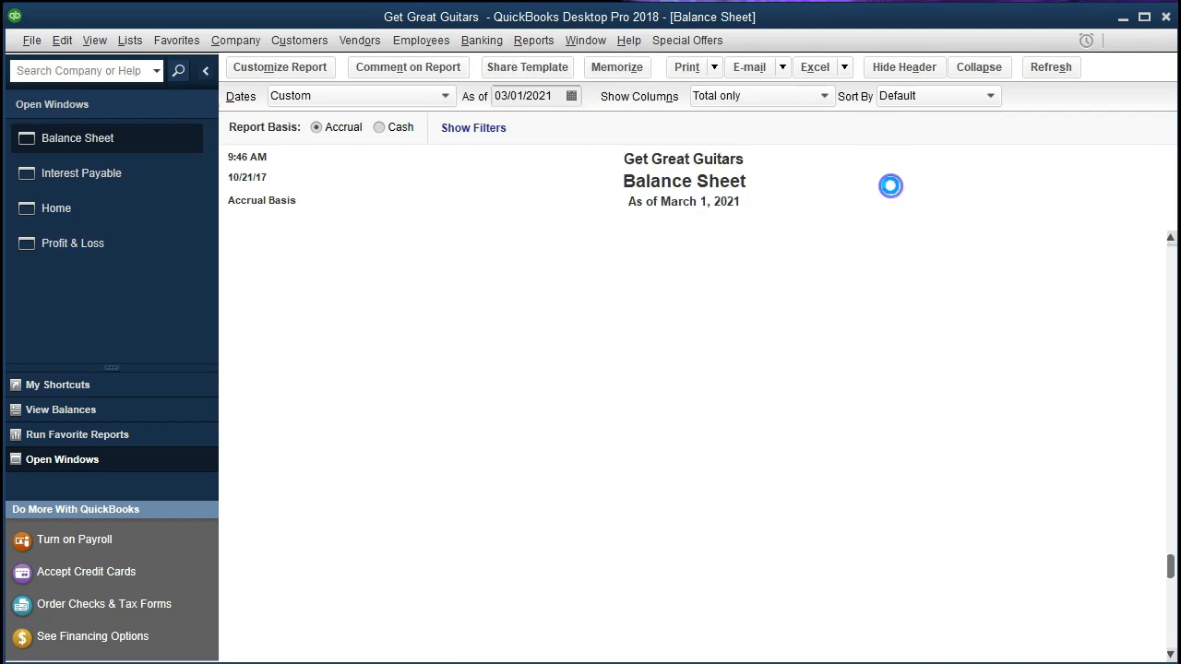
key(Tab)
text(01/01/2021)
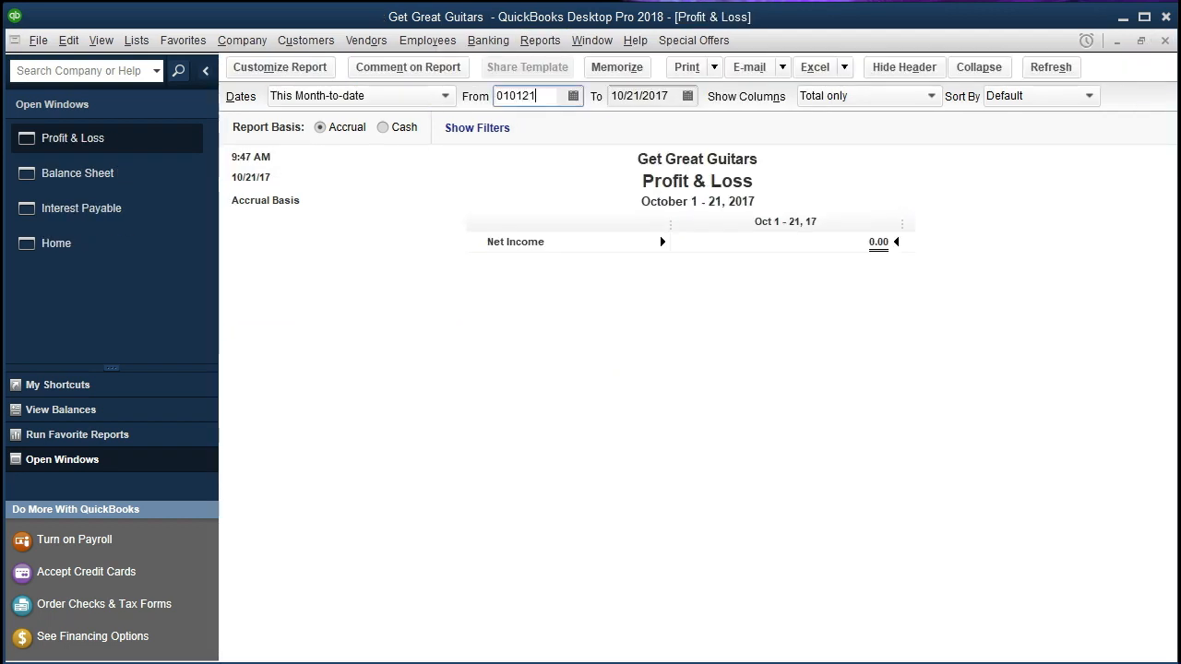
key(Tab)
text(12)
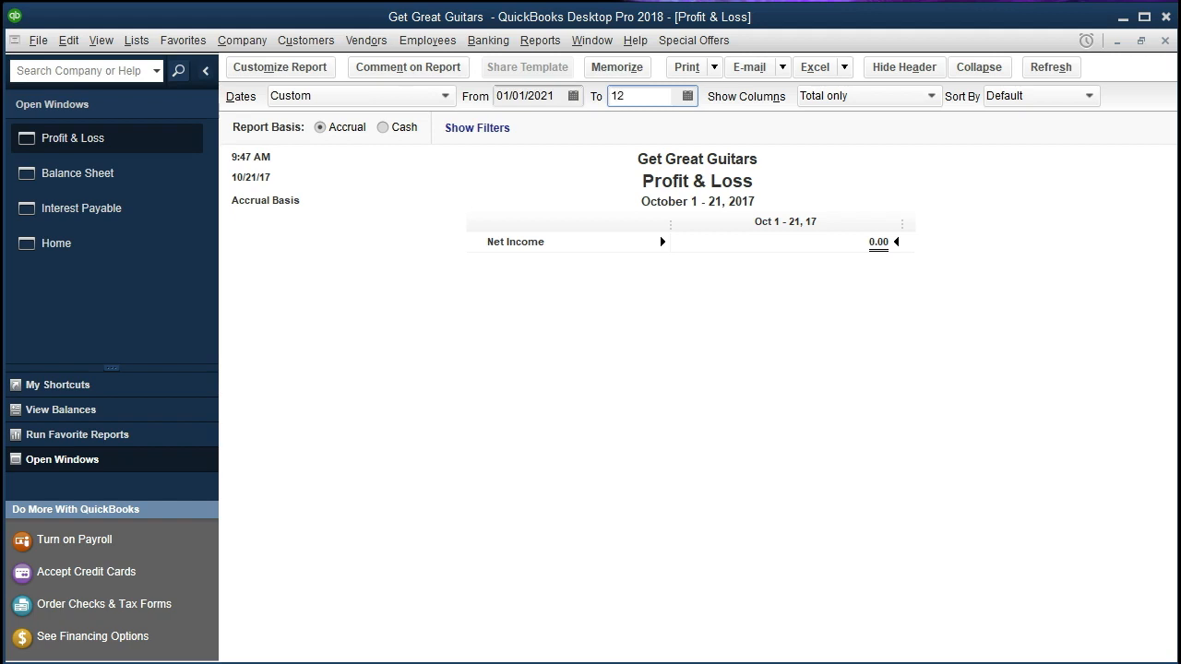
key(BackSpace)
key(BackSpace)
text(022821)
key(Tab)
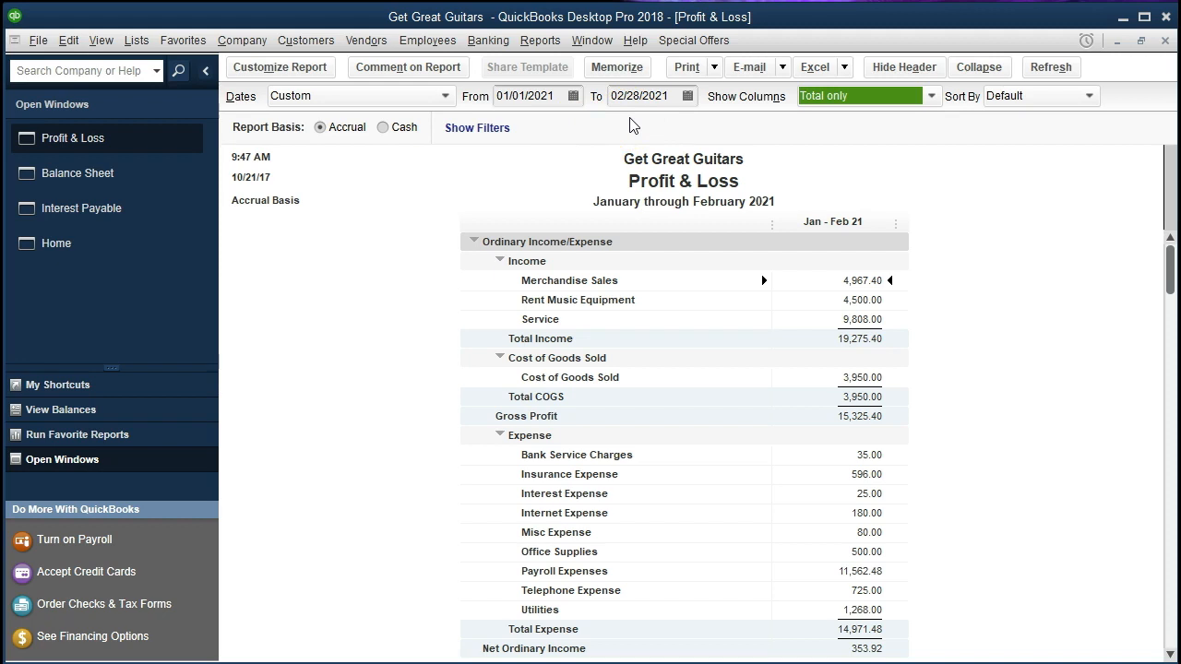
- Change the Profit & Loss report's date range to 03/01/2021 through 03/31/2021 and examine the Interest Expense line
click(831, 499)
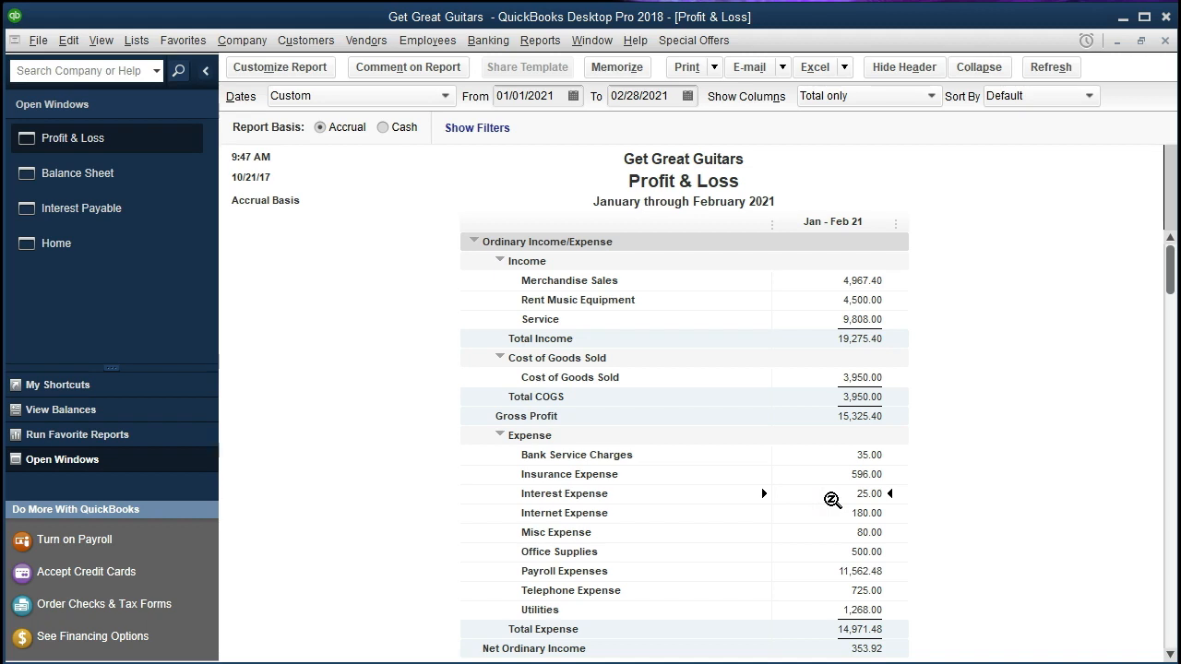
scroll(832, 499, down, 3)
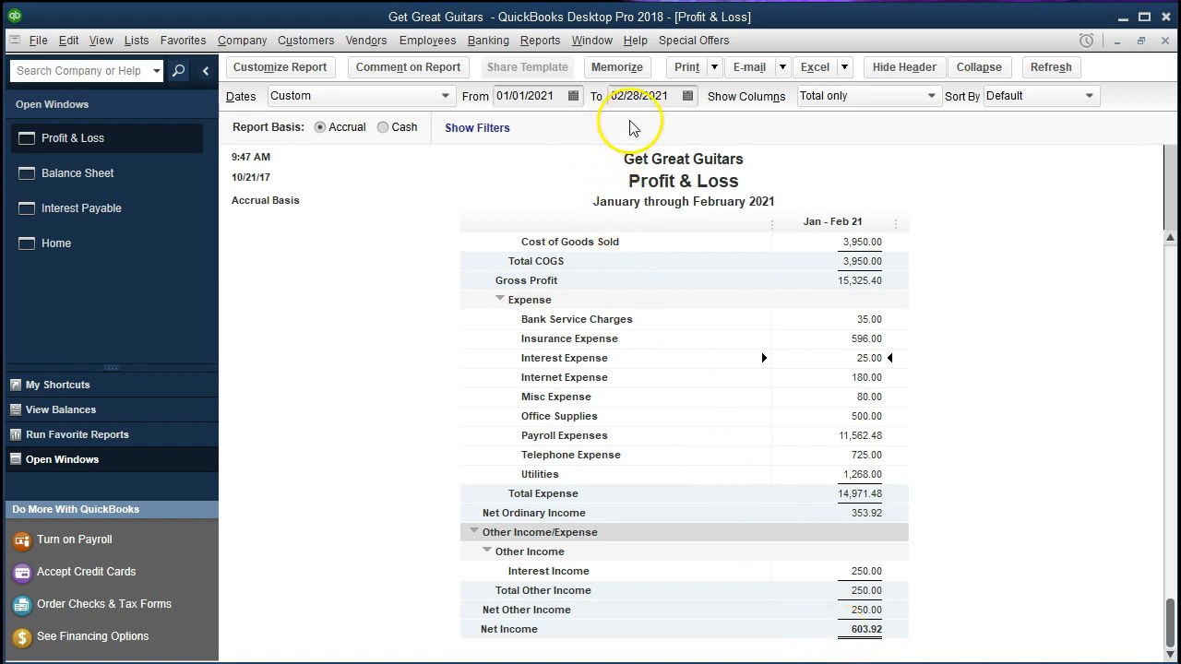
click(561, 96)
key(BackSpace)
drag(443, 109, 431, 113)
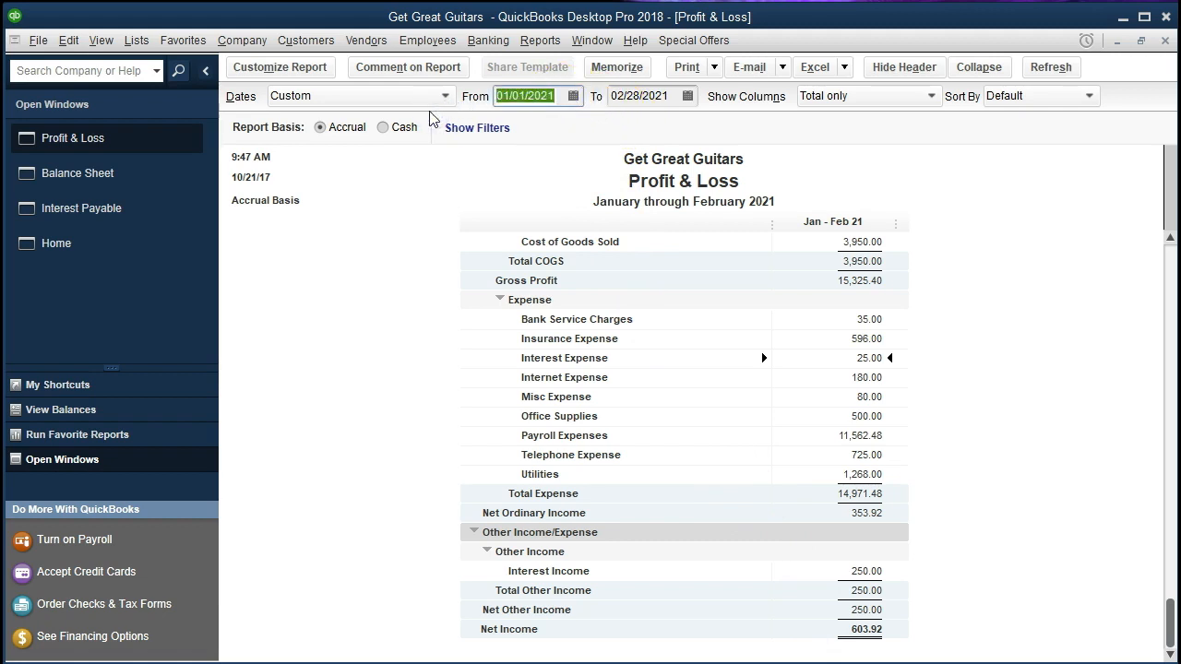
text(01)
key(BackSpace)
key(BackSpace)
text(03/01/2021)
key(Tab)
text(03/31)
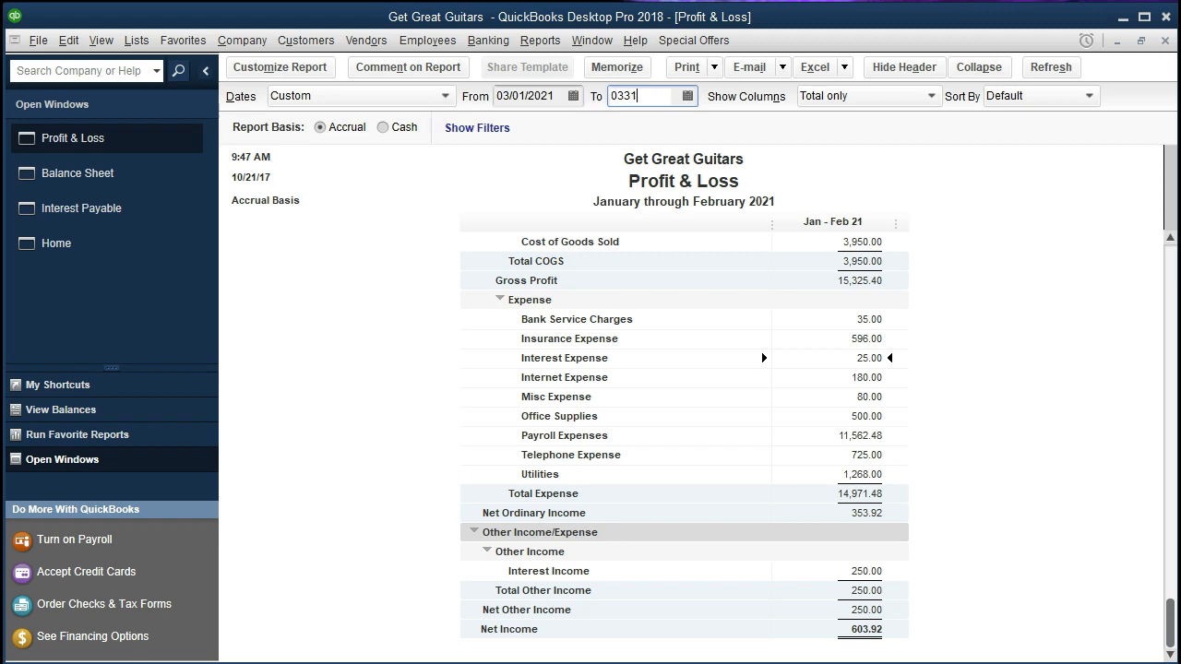
key(Tab)
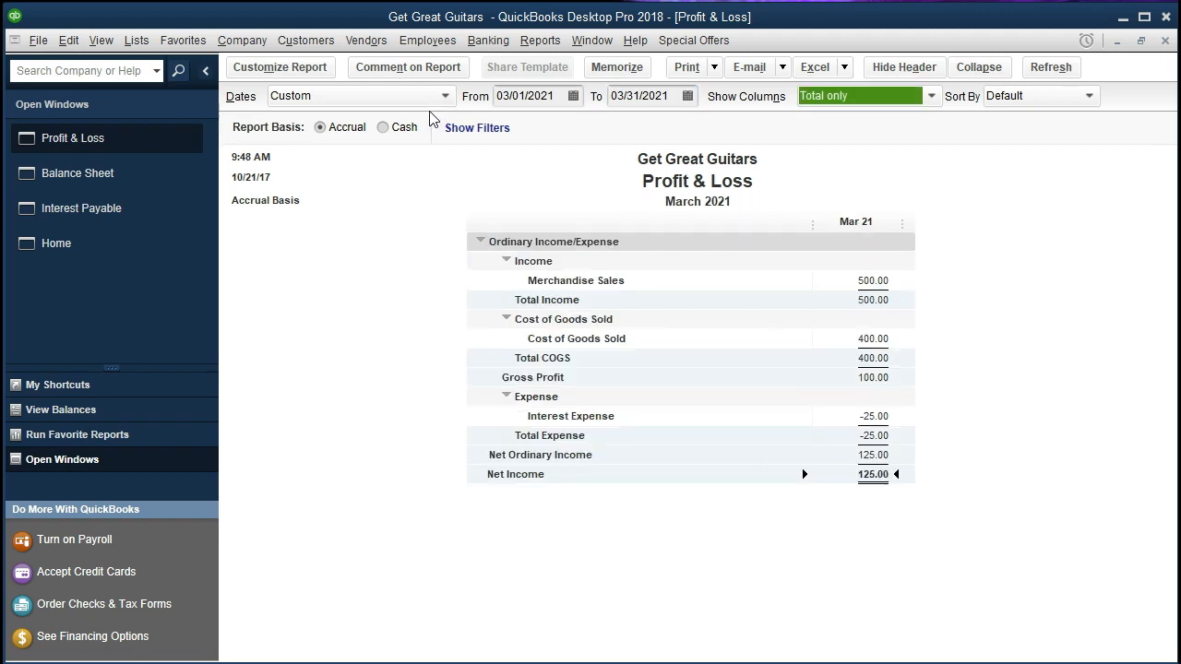
click(868, 412)
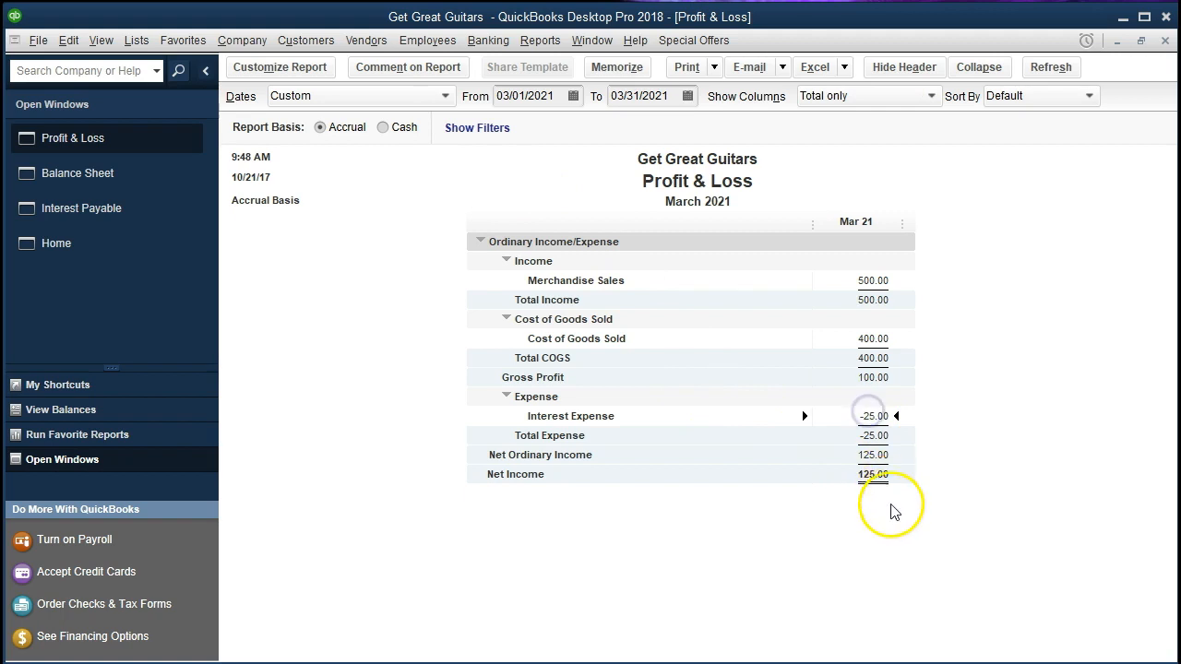